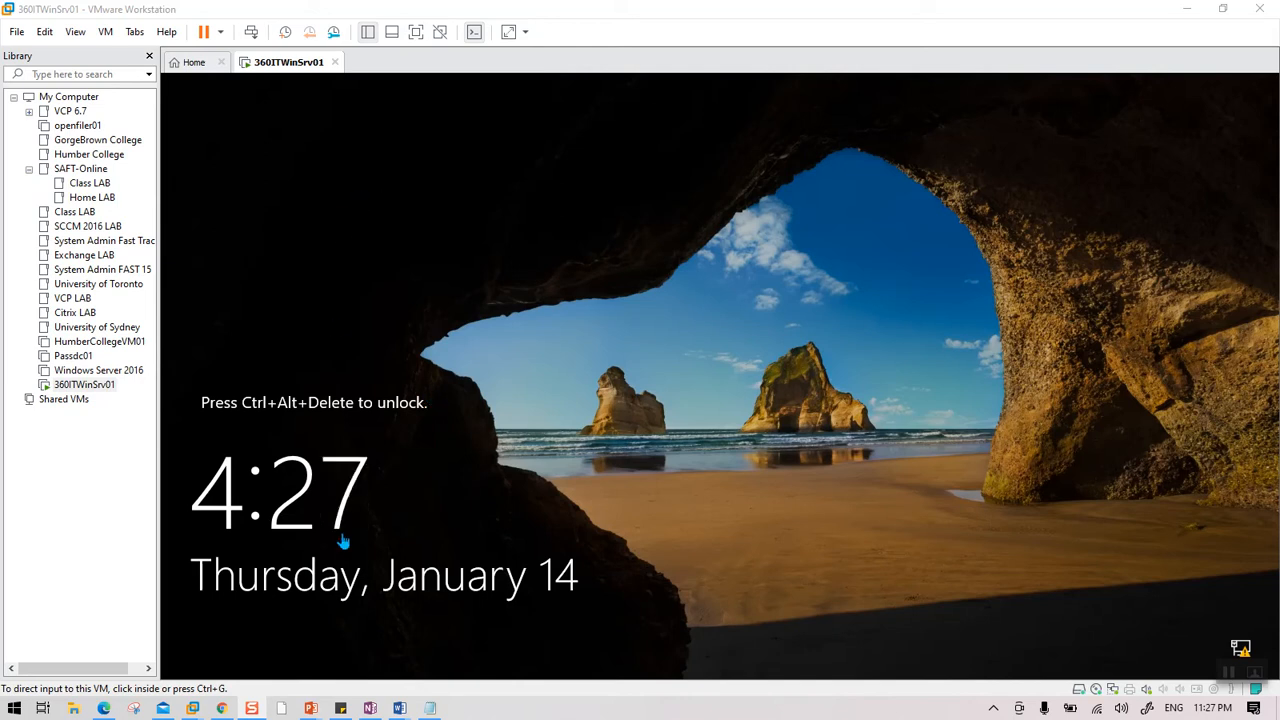
# Glance at the lab plan presentation, then return to the virtual machine.
pyautogui.click(290, 64)
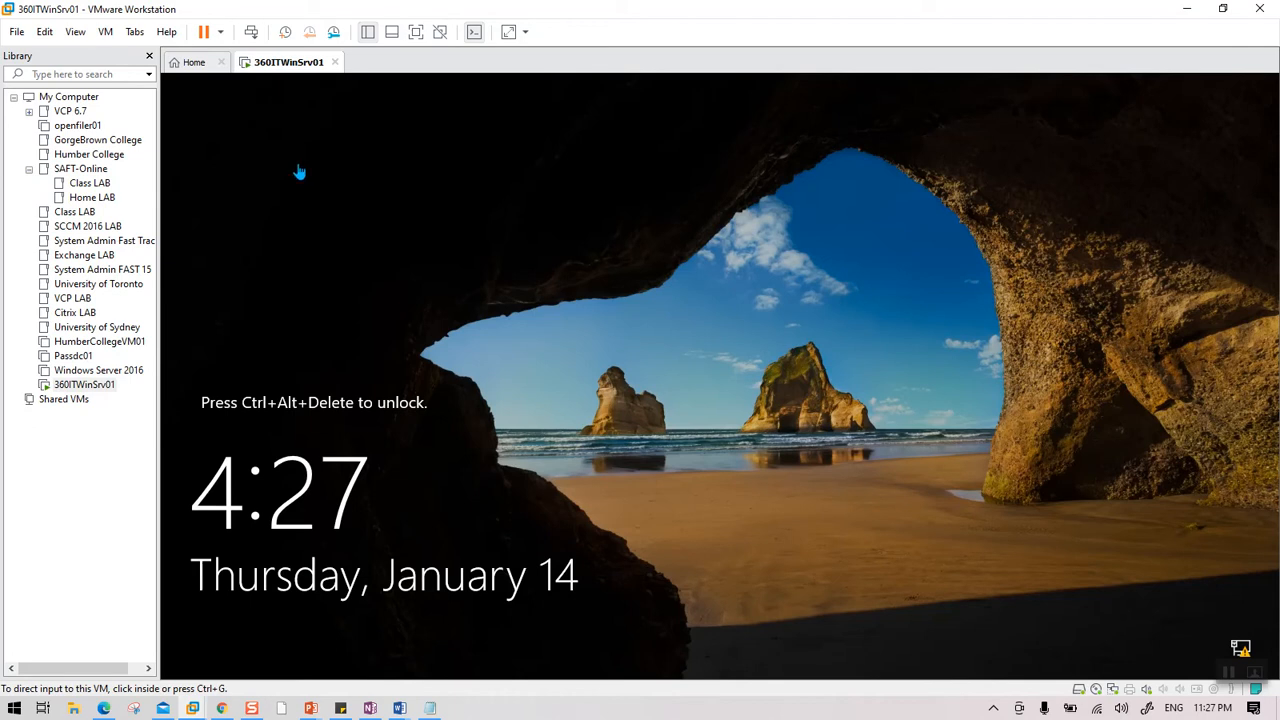
pyautogui.click(311, 708)
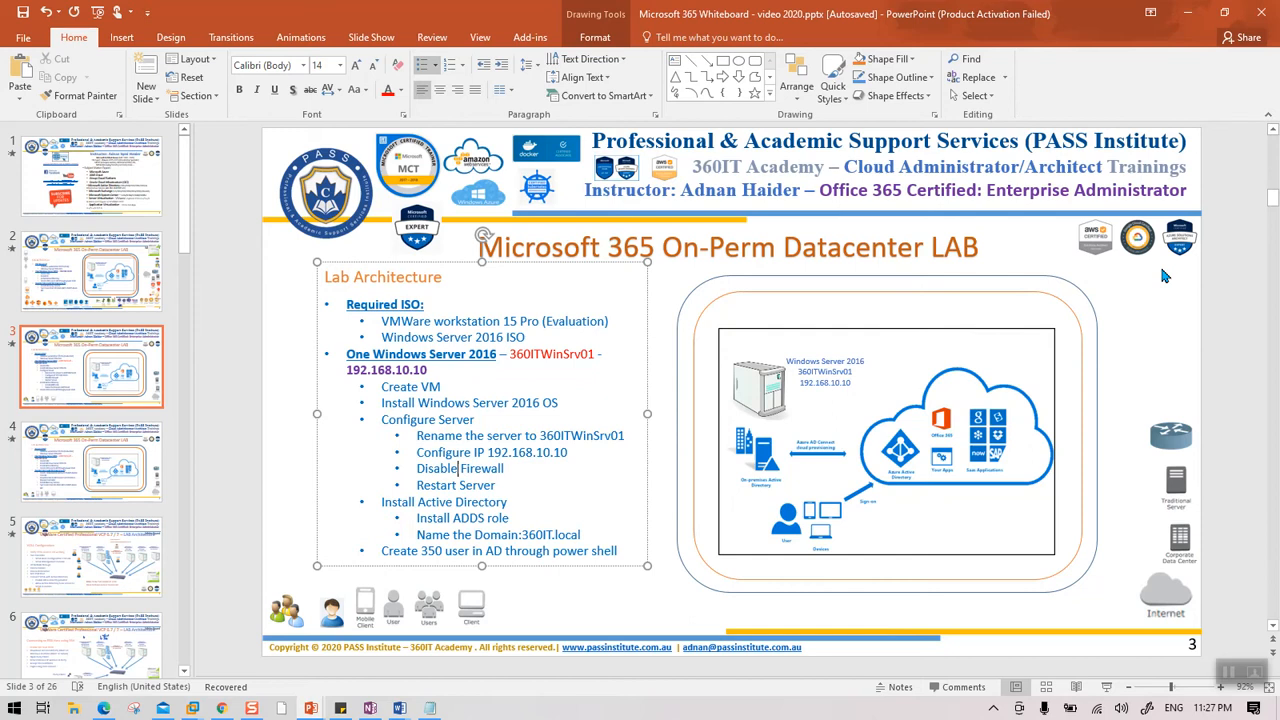
pyautogui.click(1186, 14)
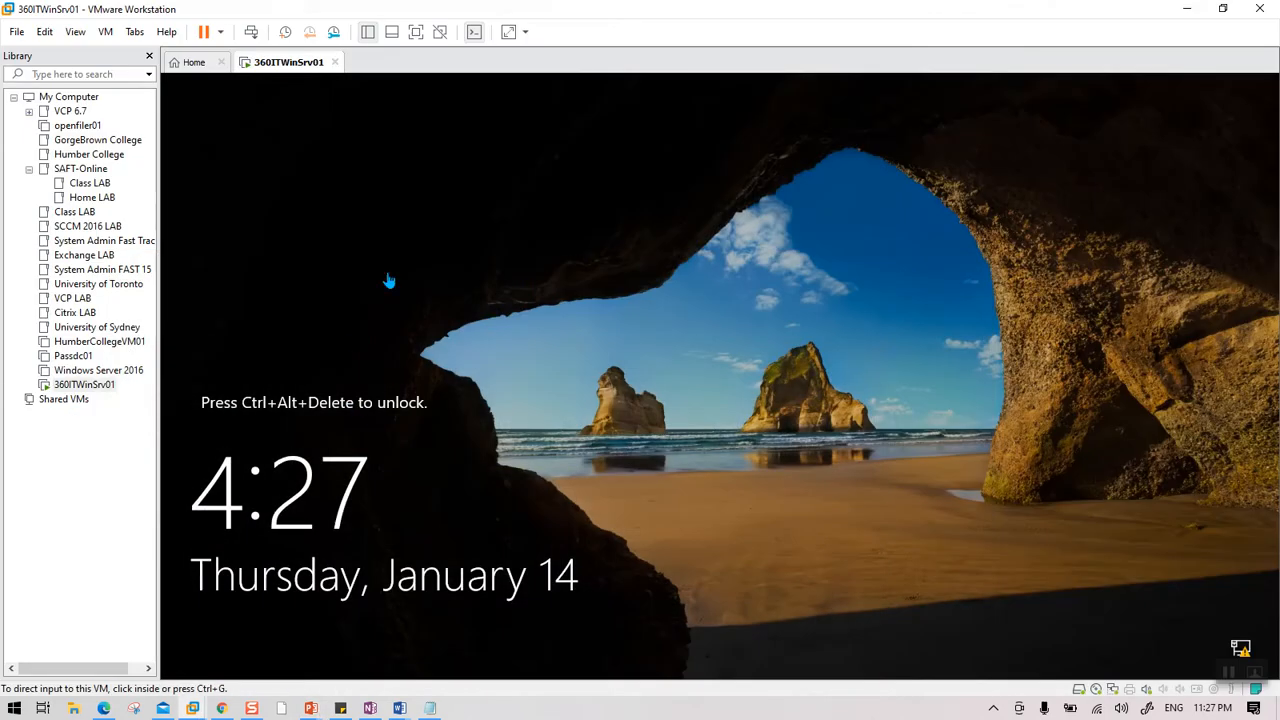
# Sign in to 360ITWinSrv01 as Administrator and return to the Server Manager dashboard.
pyautogui.click(253, 34)
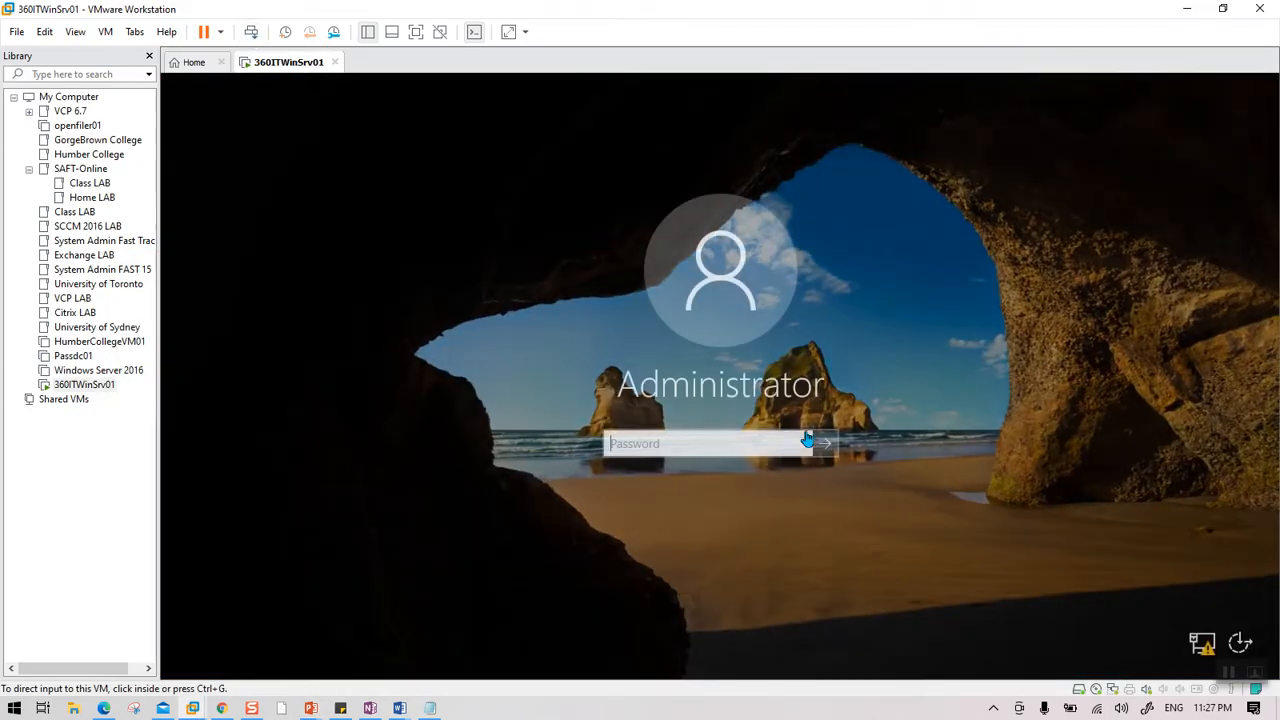
pyautogui.click(735, 450)
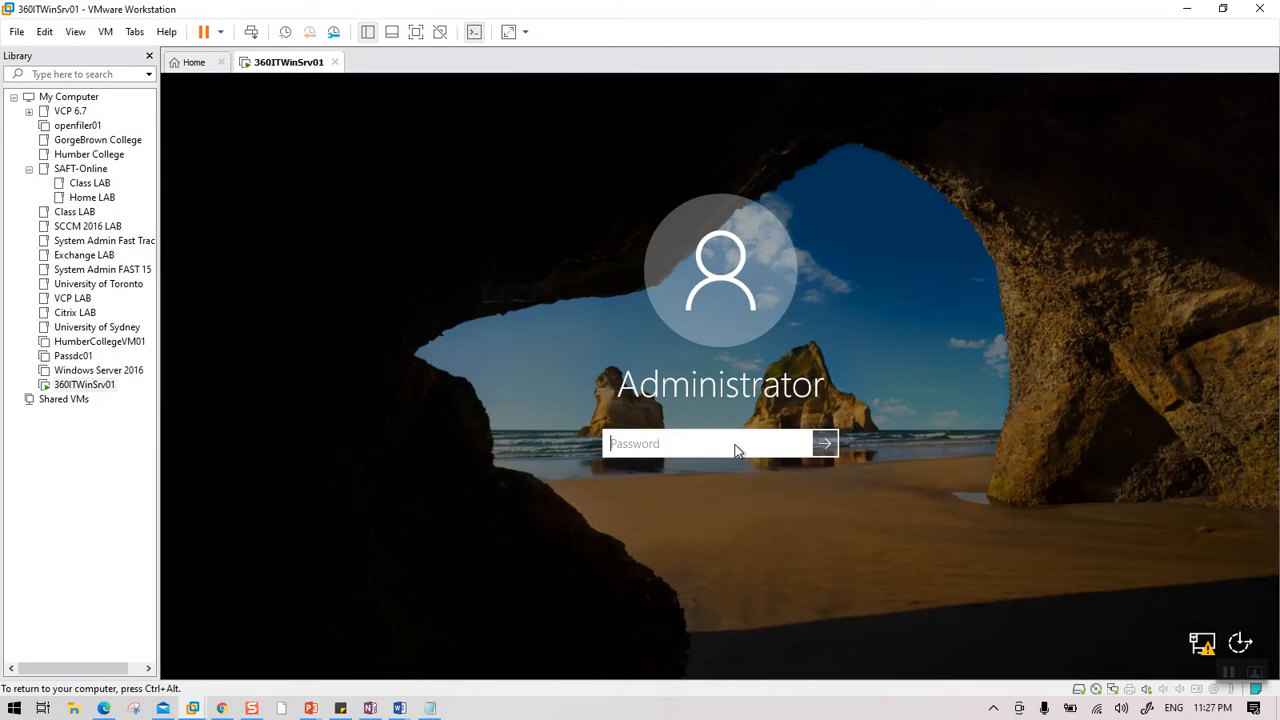
pyautogui.write('Pa')
pyautogui.press('Return')
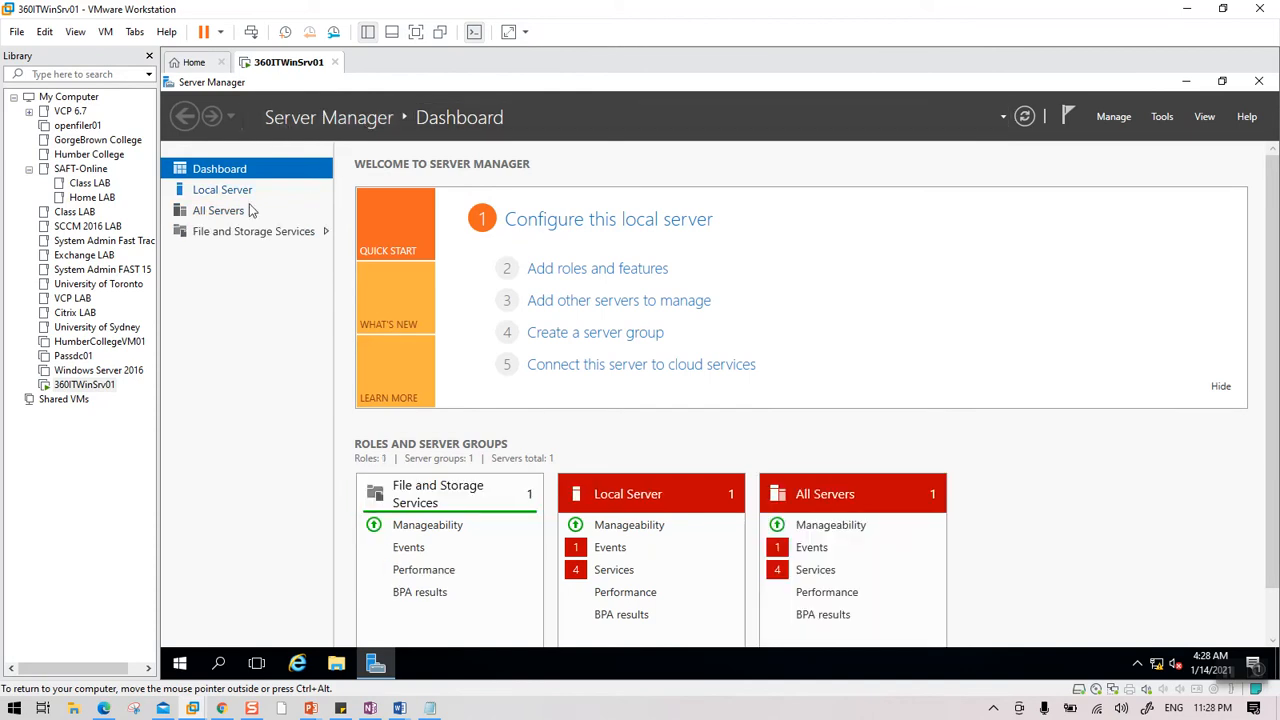
pyautogui.click(222, 188)
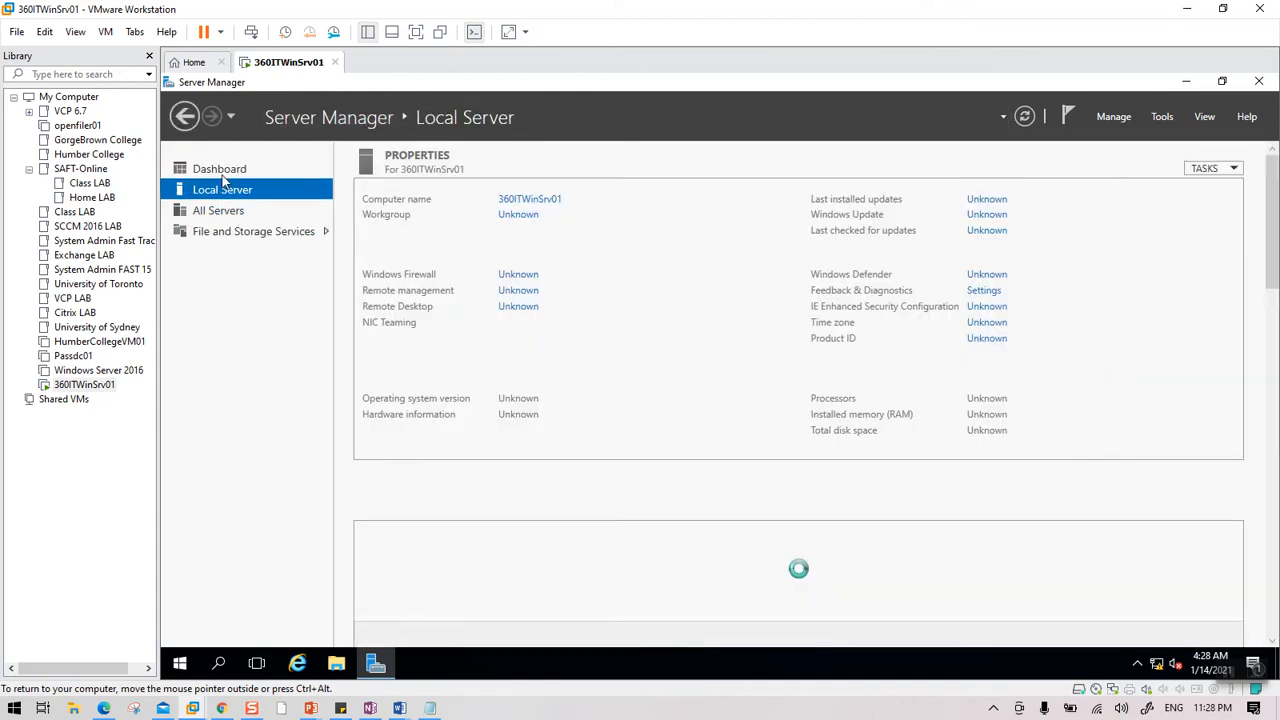
pyautogui.click(222, 170)
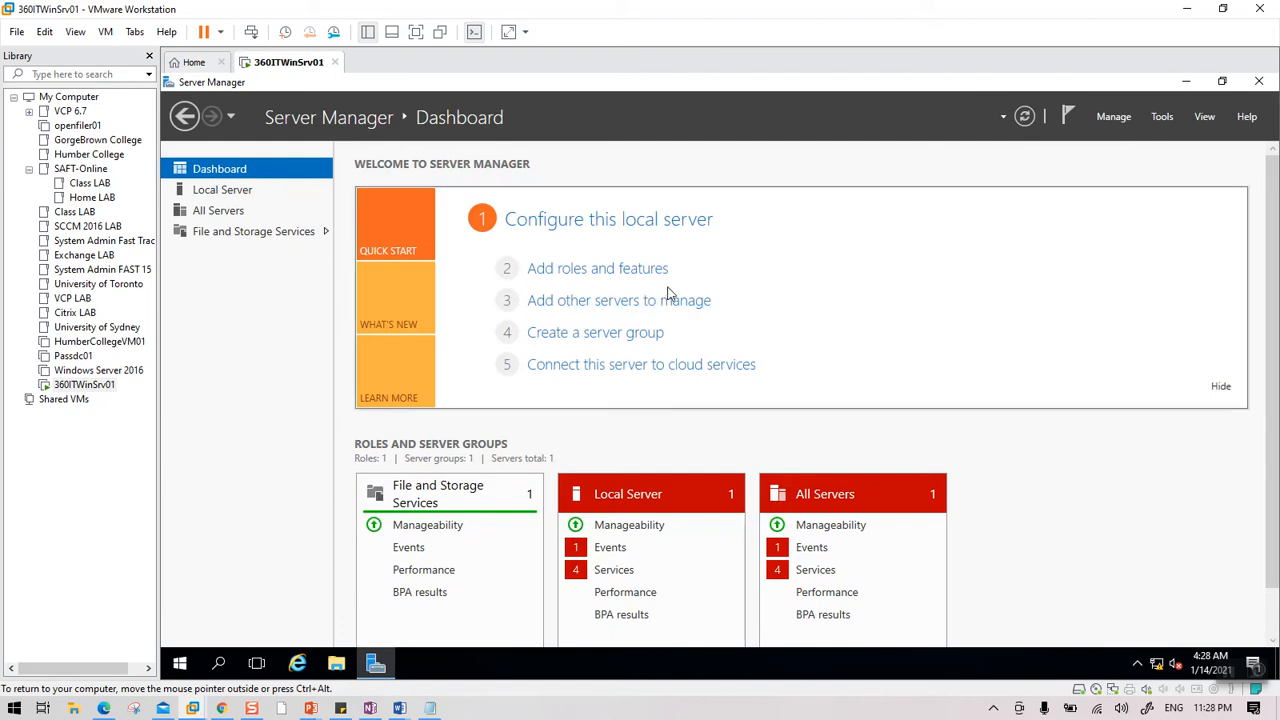
# Select the Active Directory Domain Services role with its management tools for this server.
pyautogui.click(623, 270)
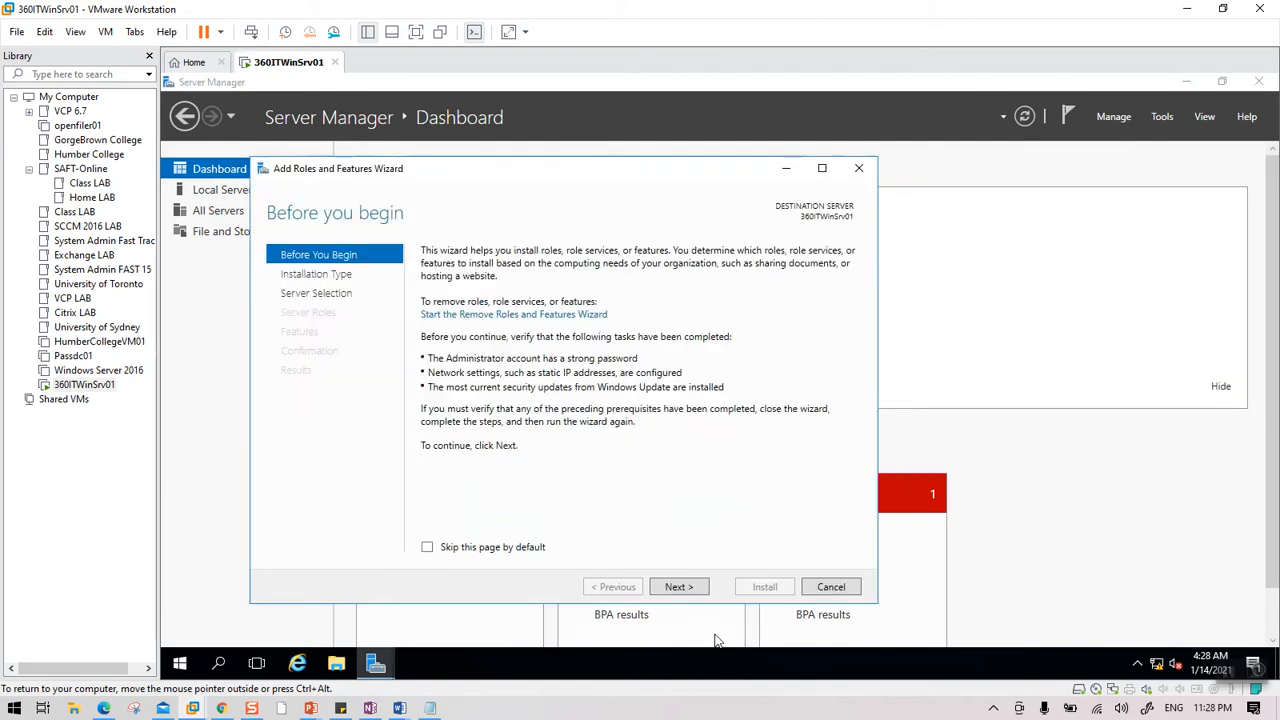
pyautogui.click(680, 587)
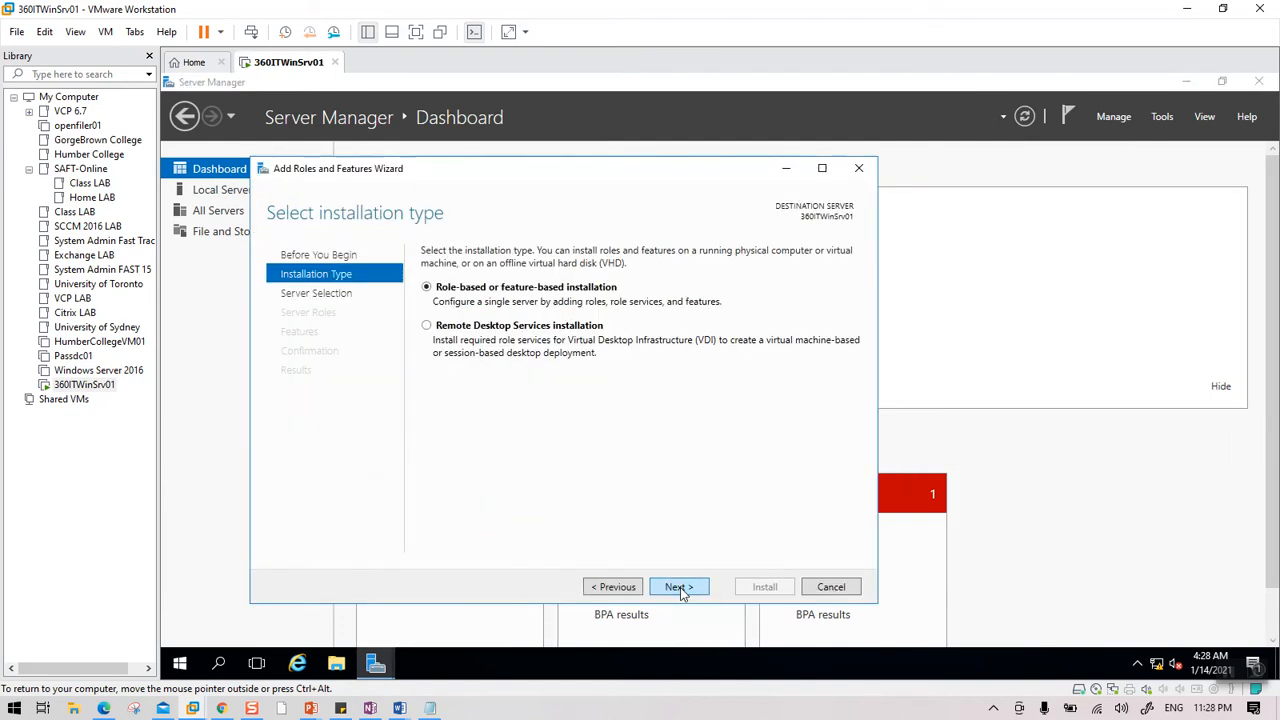
pyautogui.click(680, 587)
pyautogui.click(680, 587)
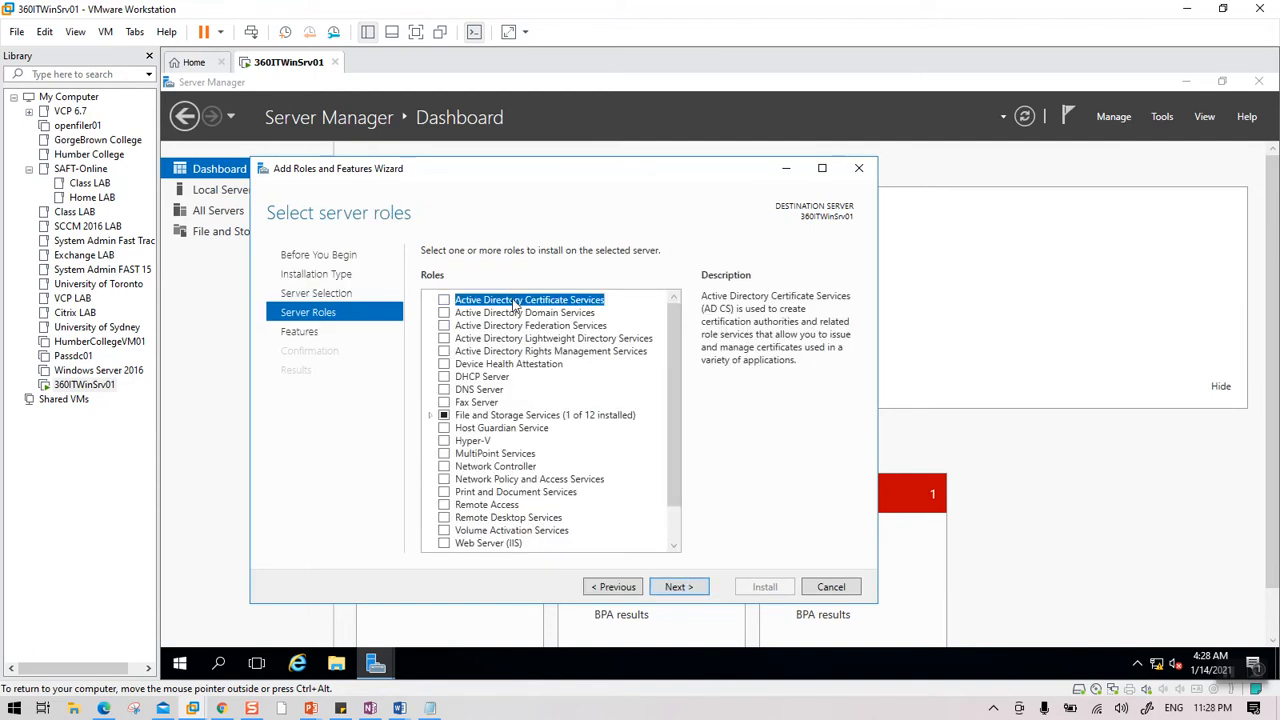
pyautogui.click(444, 313)
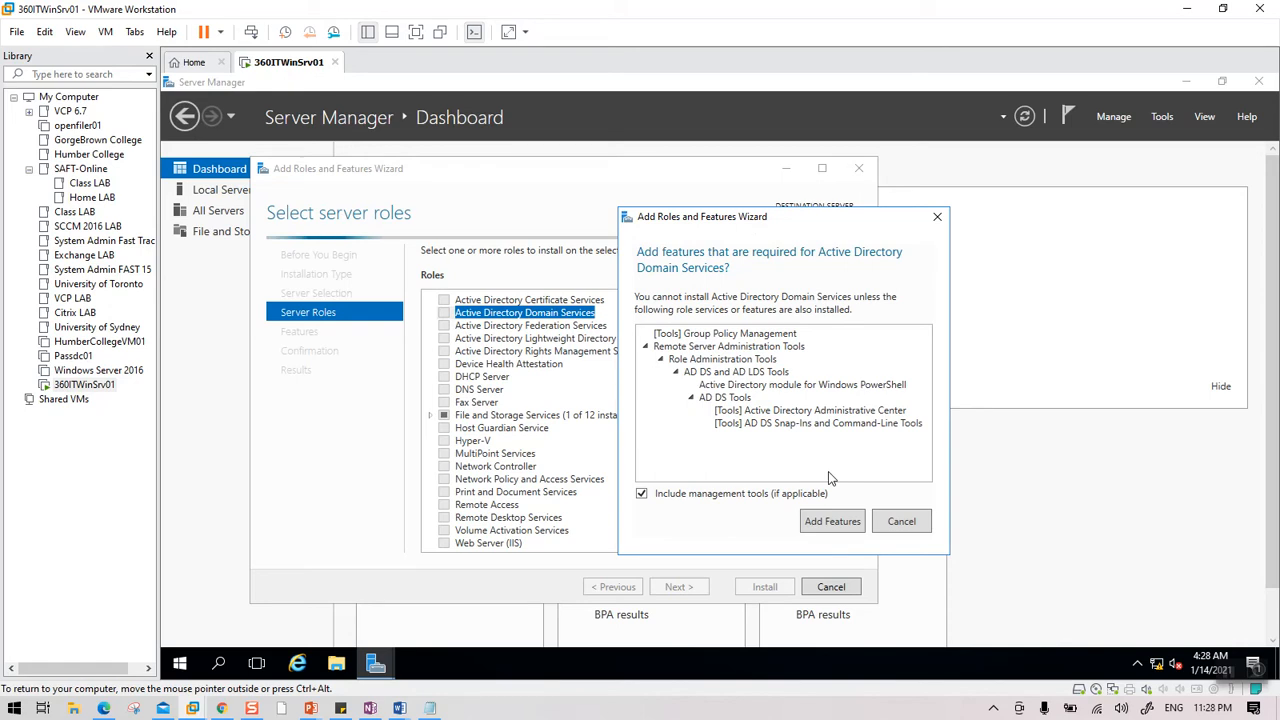
pyautogui.click(832, 521)
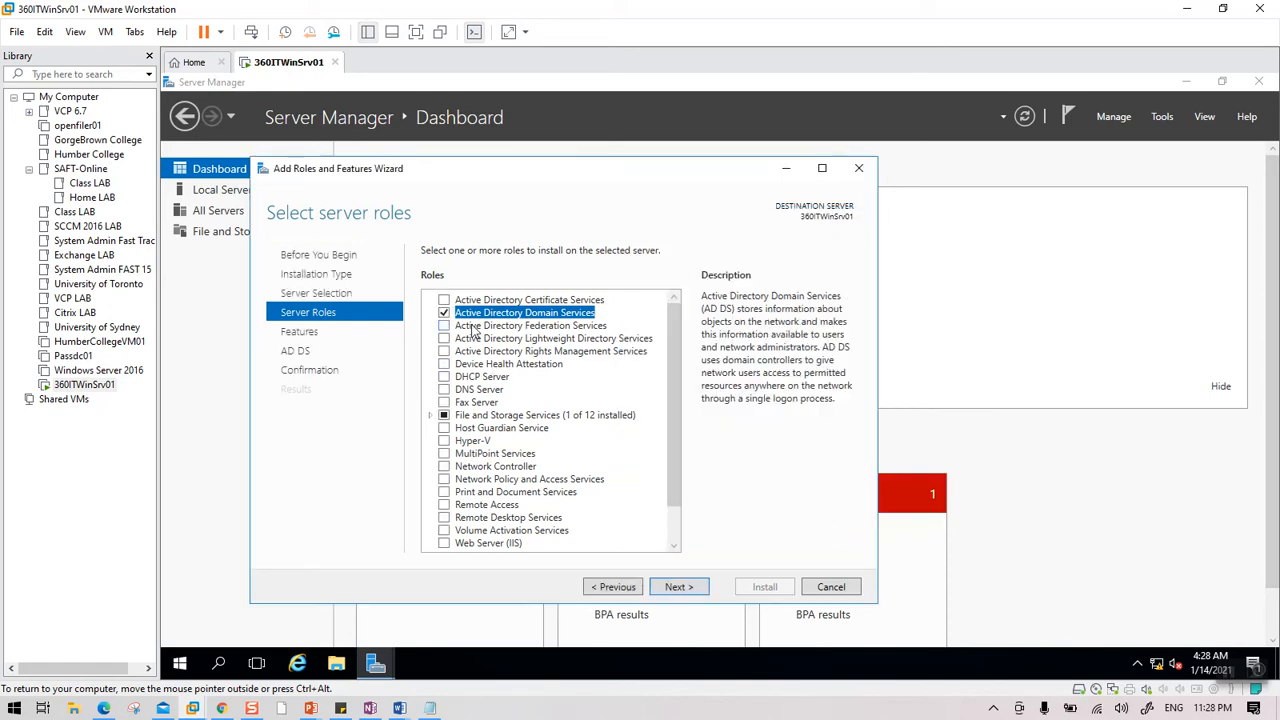
# Continue to the confirmation page and allow automatic restarts if required.
pyautogui.click(681, 588)
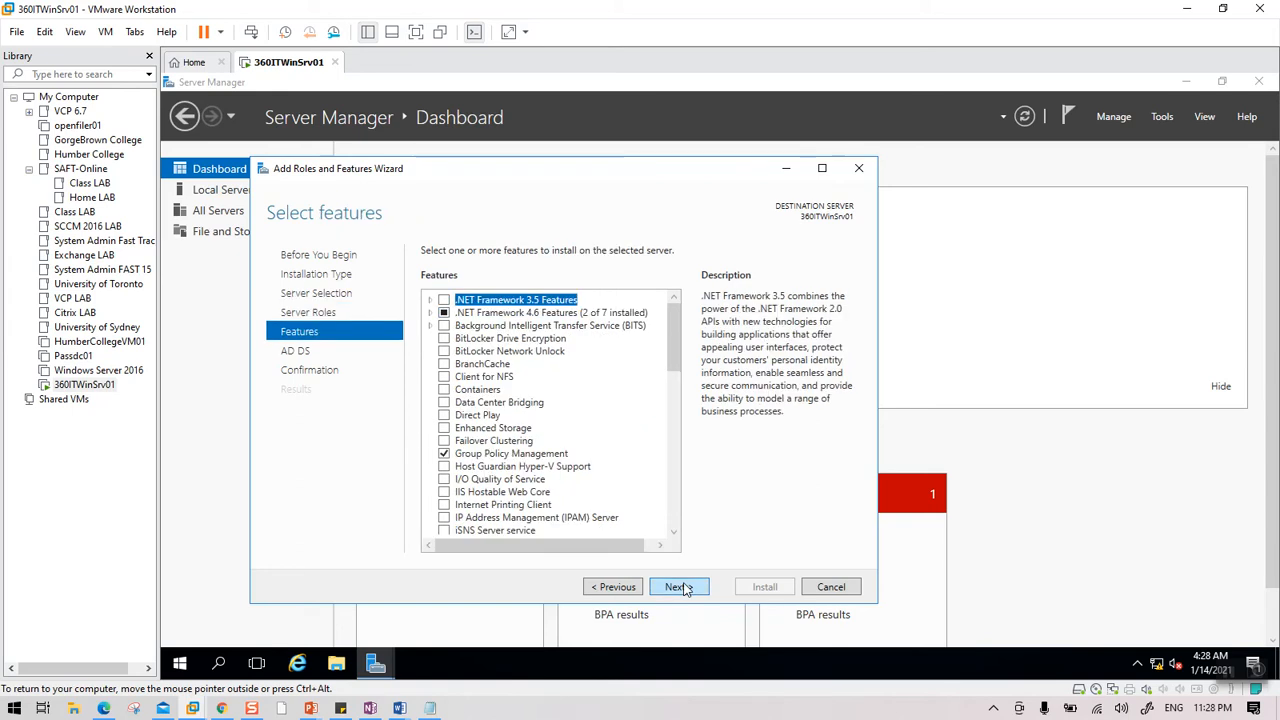
pyautogui.click(684, 589)
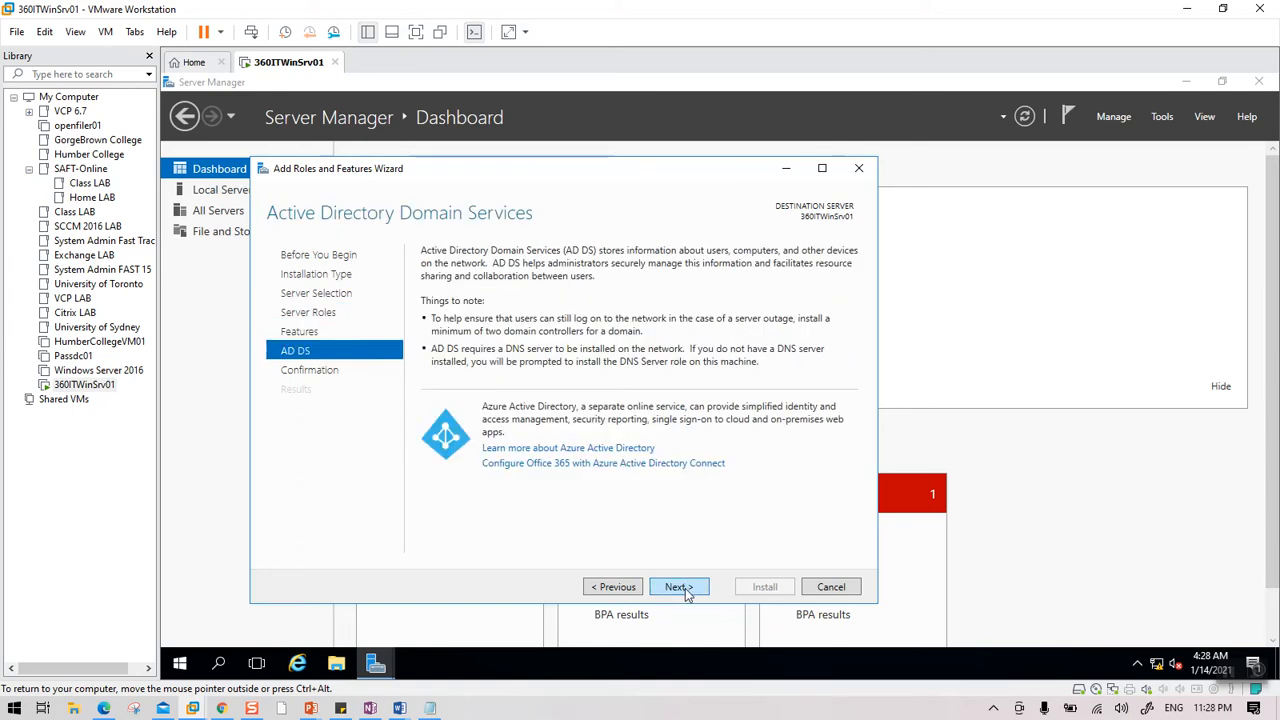
pyautogui.click(684, 590)
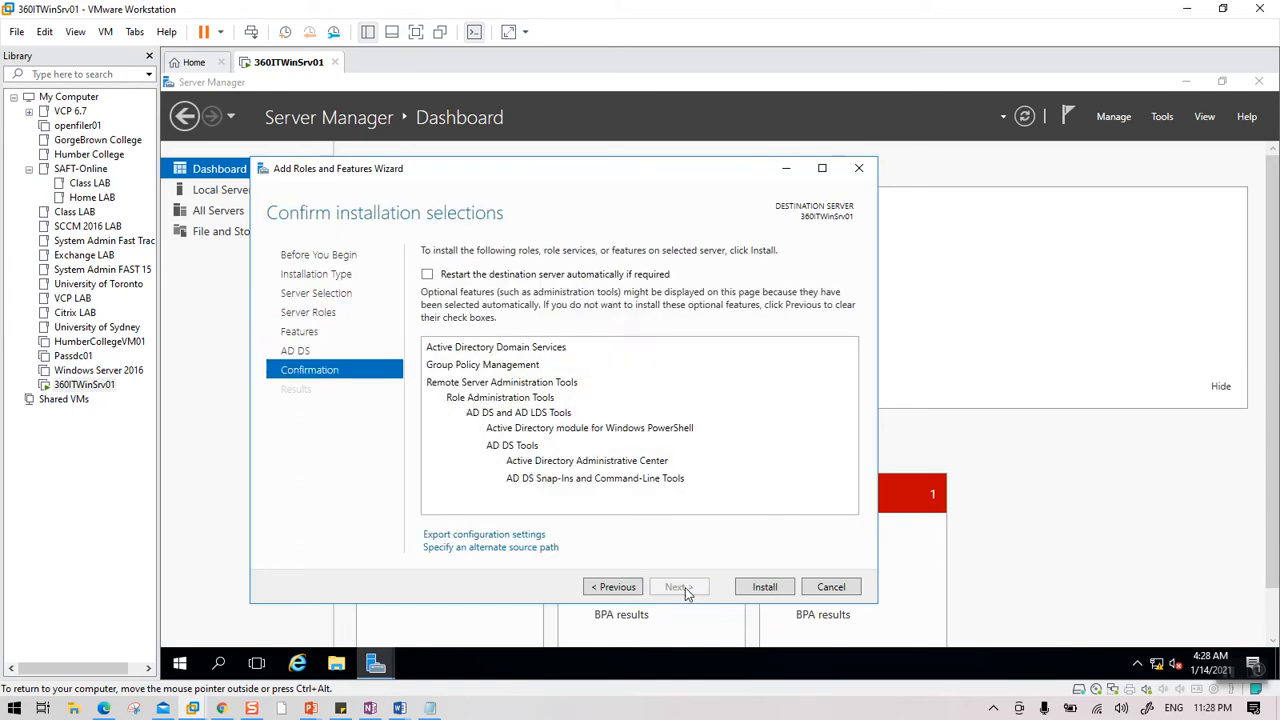
pyautogui.click(427, 274)
pyautogui.click(772, 425)
# Install the AD DS role, then start the domain controller promotion once it succeeds.
pyautogui.click(762, 588)
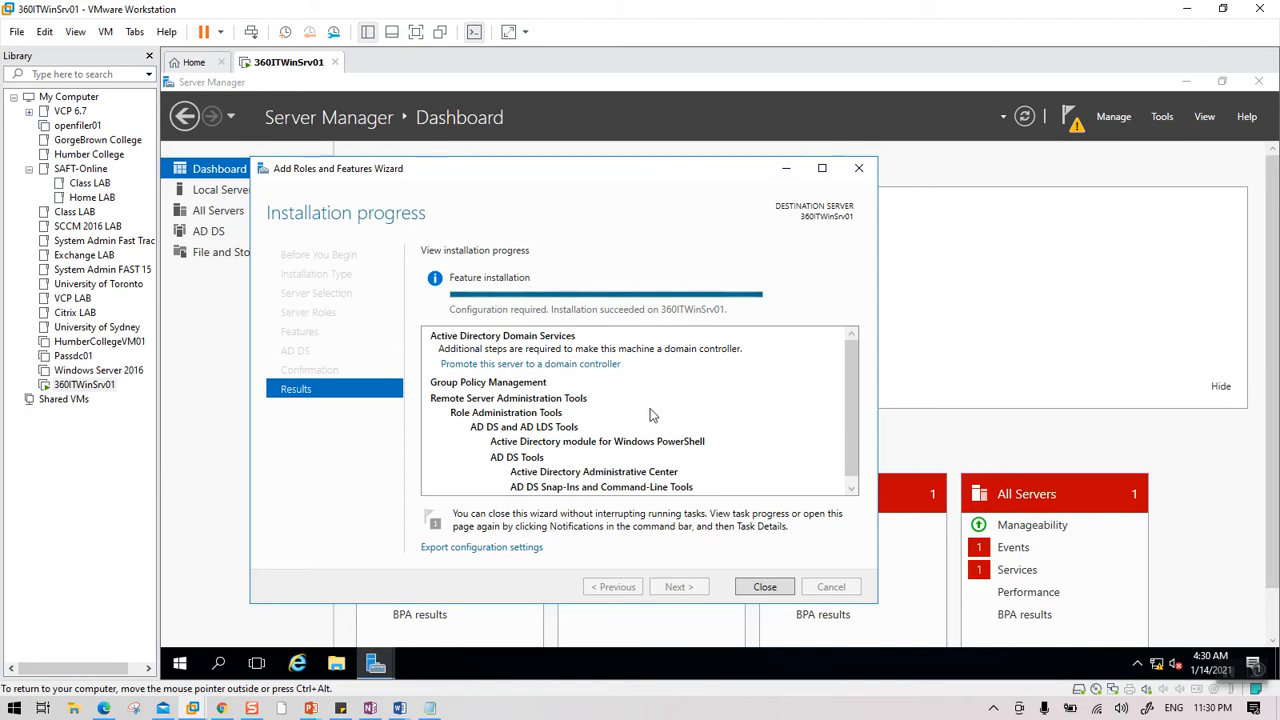
pyautogui.click(513, 366)
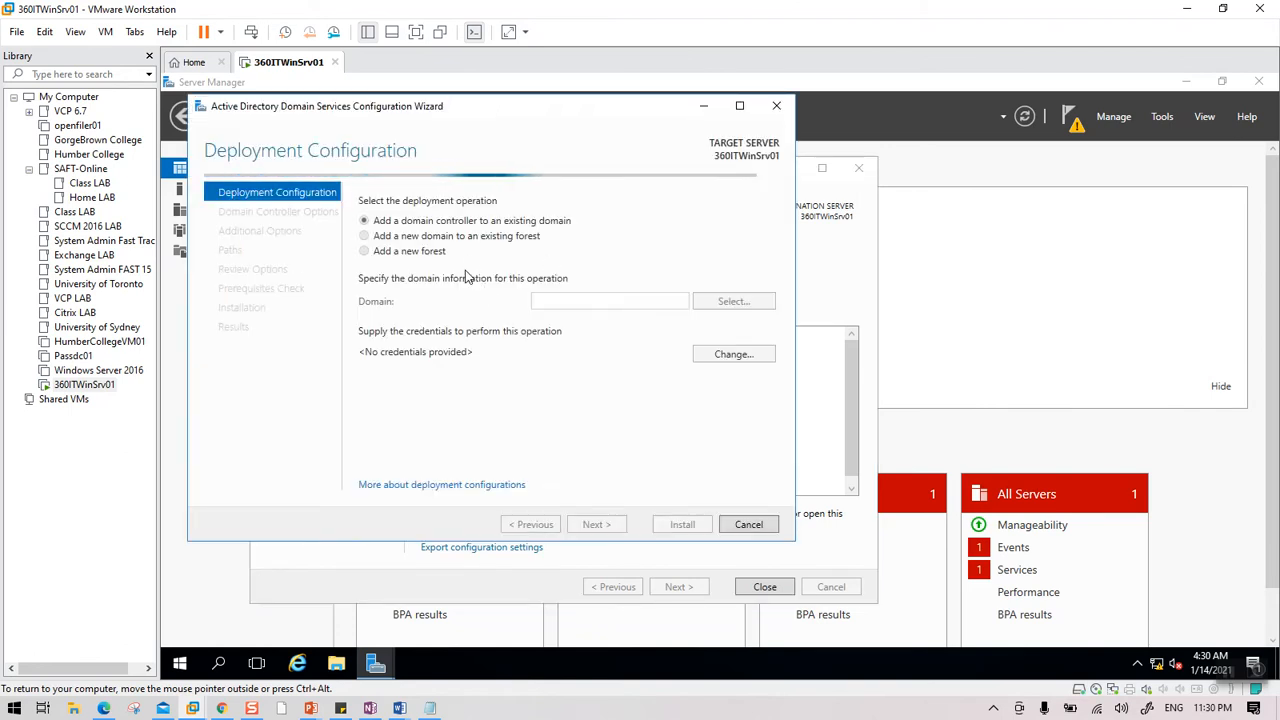
# Cancel the domain controller configuration wizard and close the finished Add Roles wizard.
pyautogui.moveTo(530, 117); pyautogui.dragTo(975, 188)
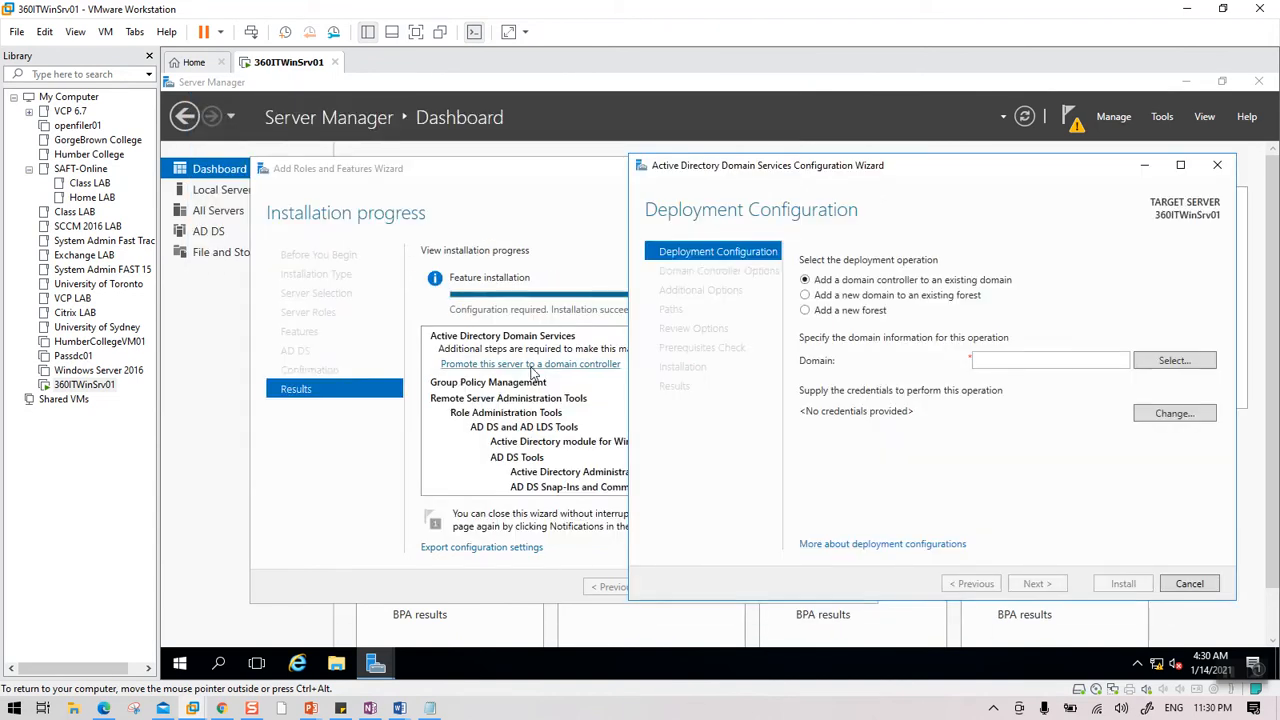
pyautogui.click(1217, 165)
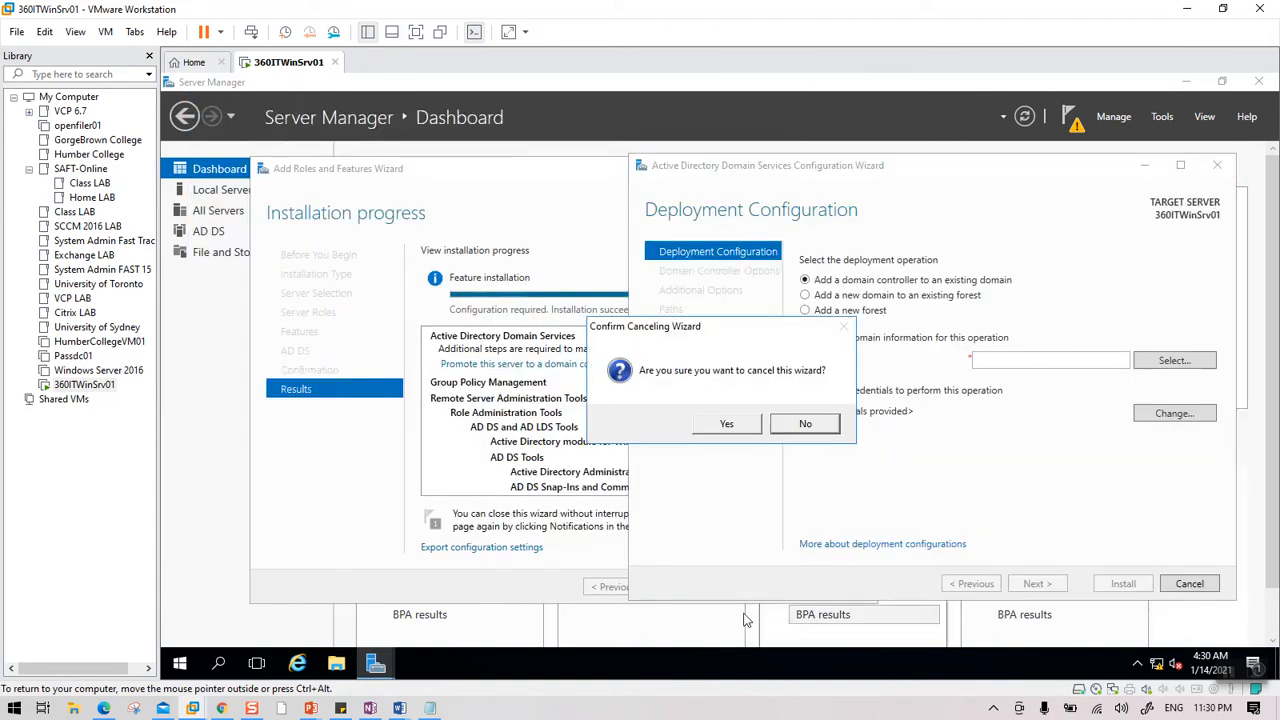
pyautogui.click(752, 427)
pyautogui.click(757, 588)
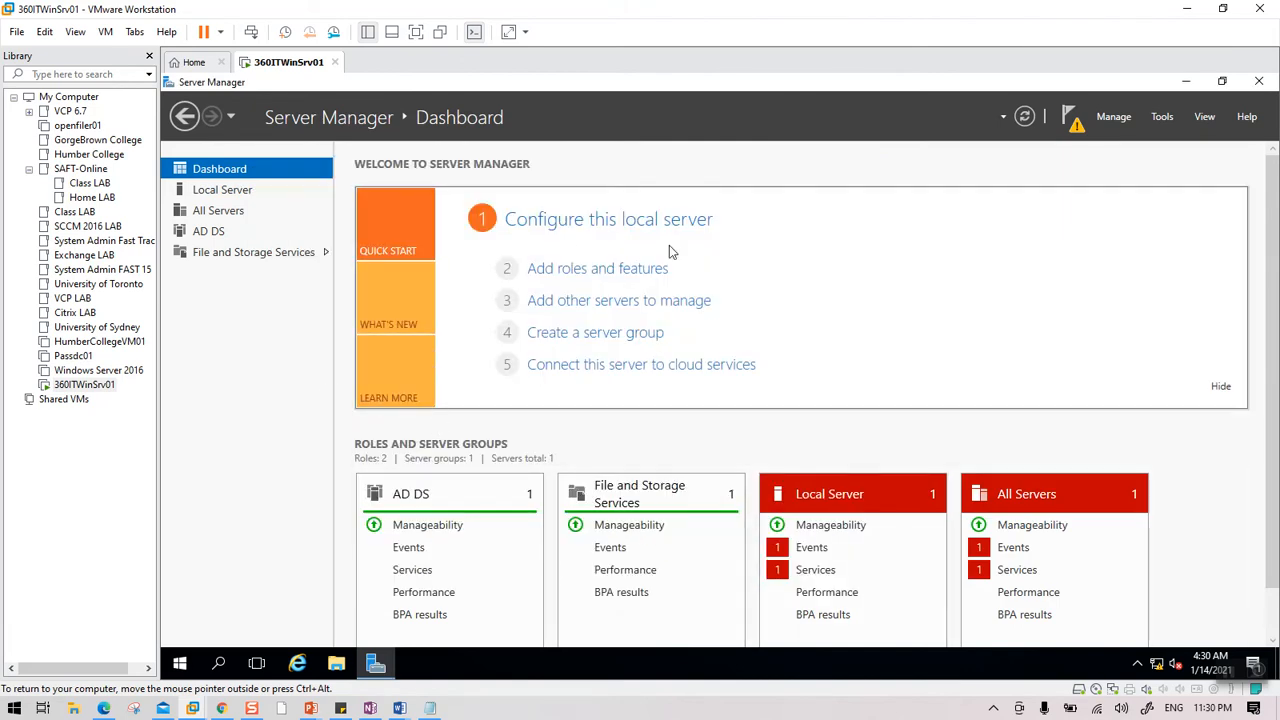
# Reopen the promotion wizard and add a new forest with root domain 360IT.local.
pyautogui.click(1075, 120)
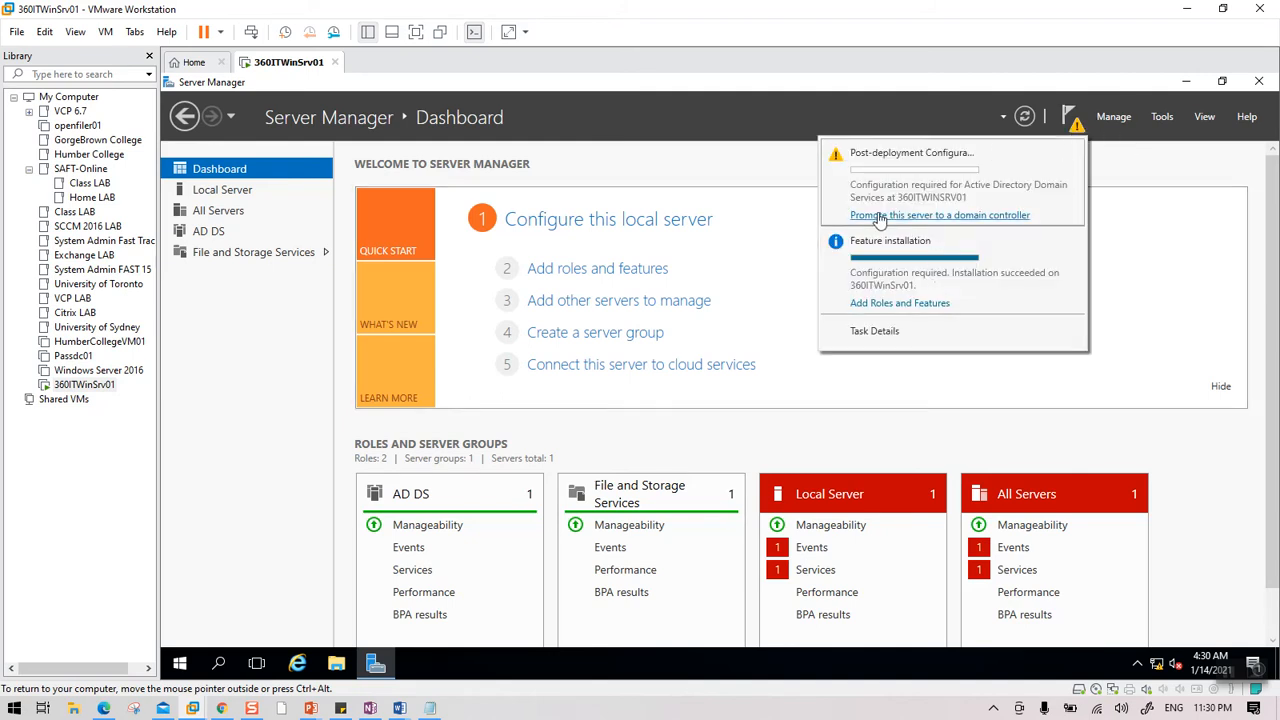
pyautogui.click(930, 216)
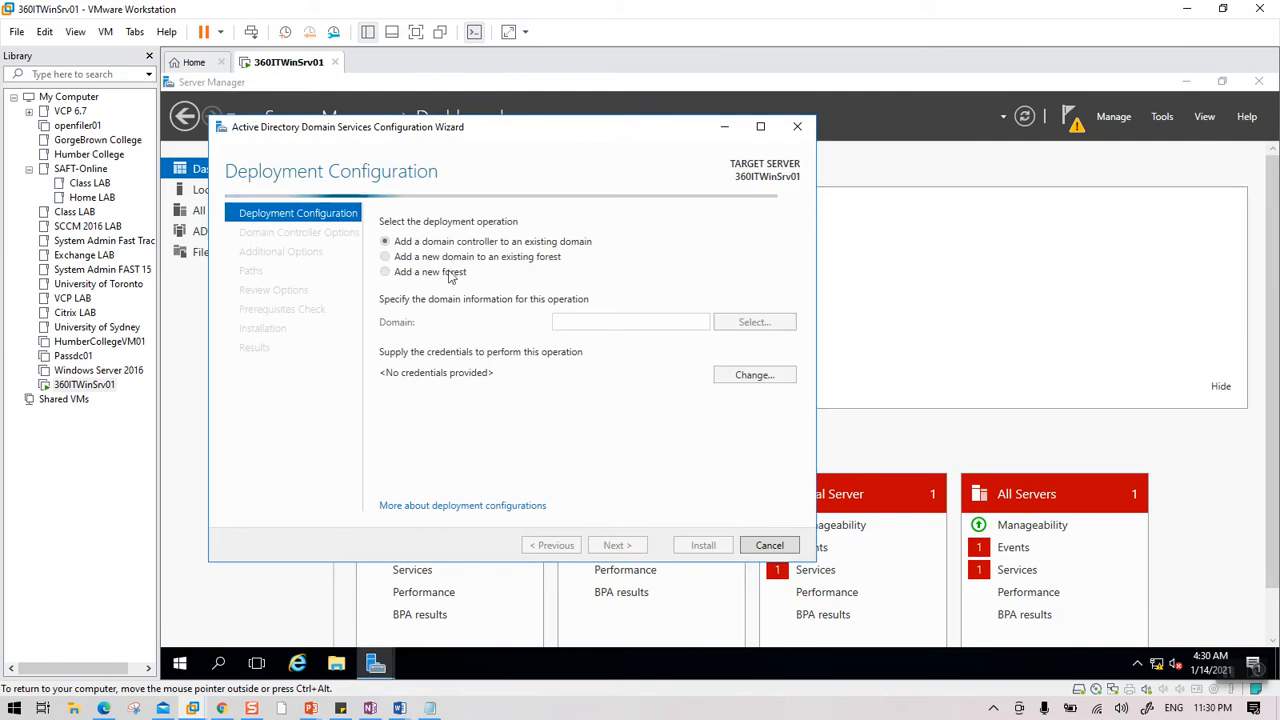
pyautogui.click(385, 272)
pyautogui.click(585, 325)
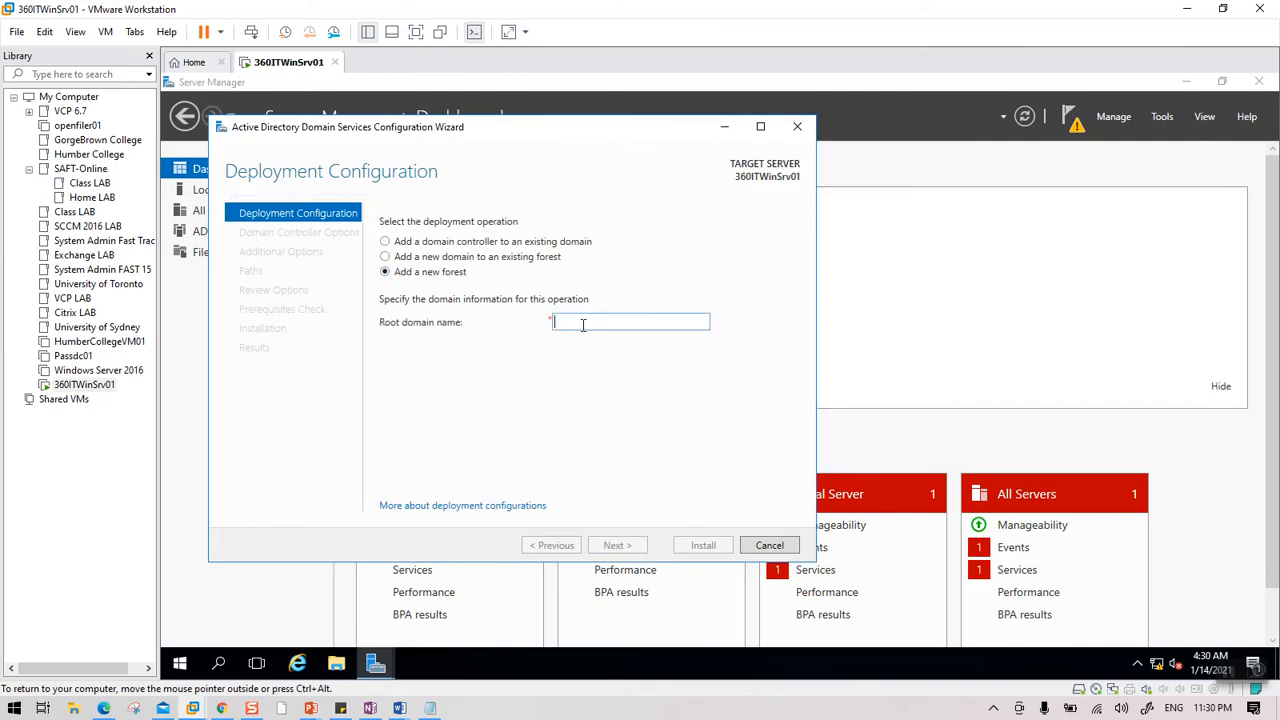
pyautogui.write('360IT.local')
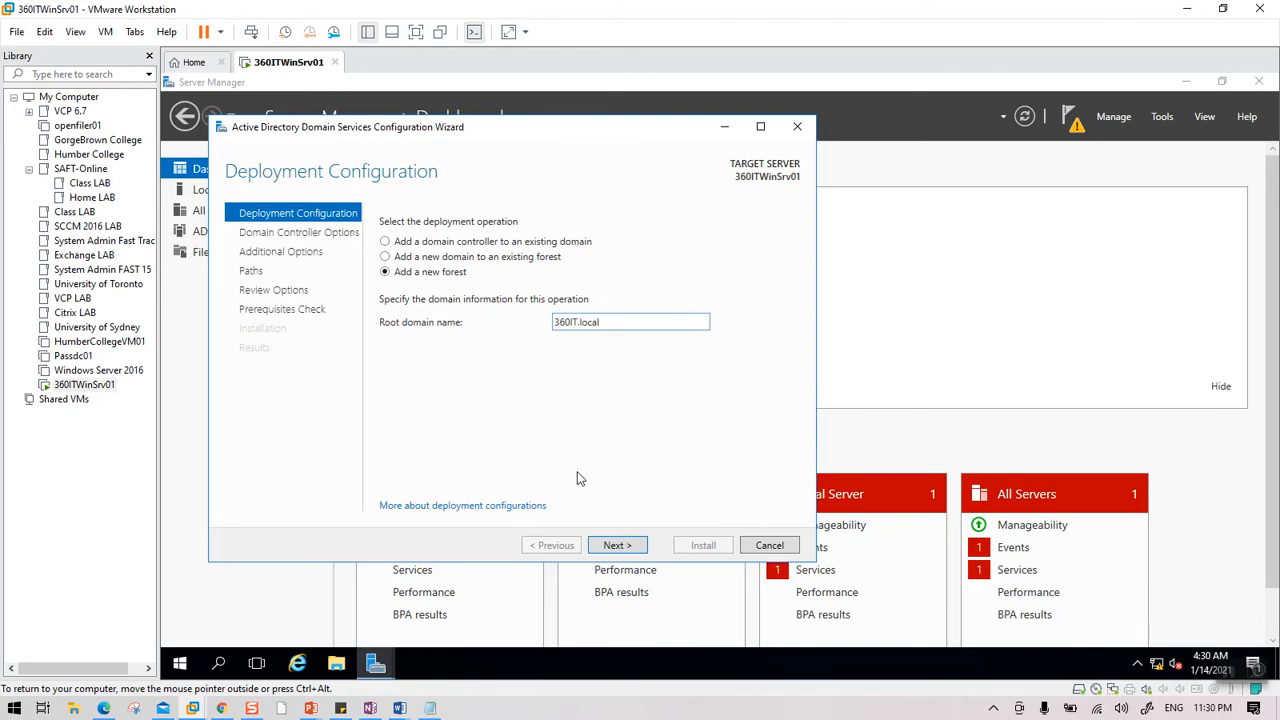
pyautogui.moveTo(311, 708)
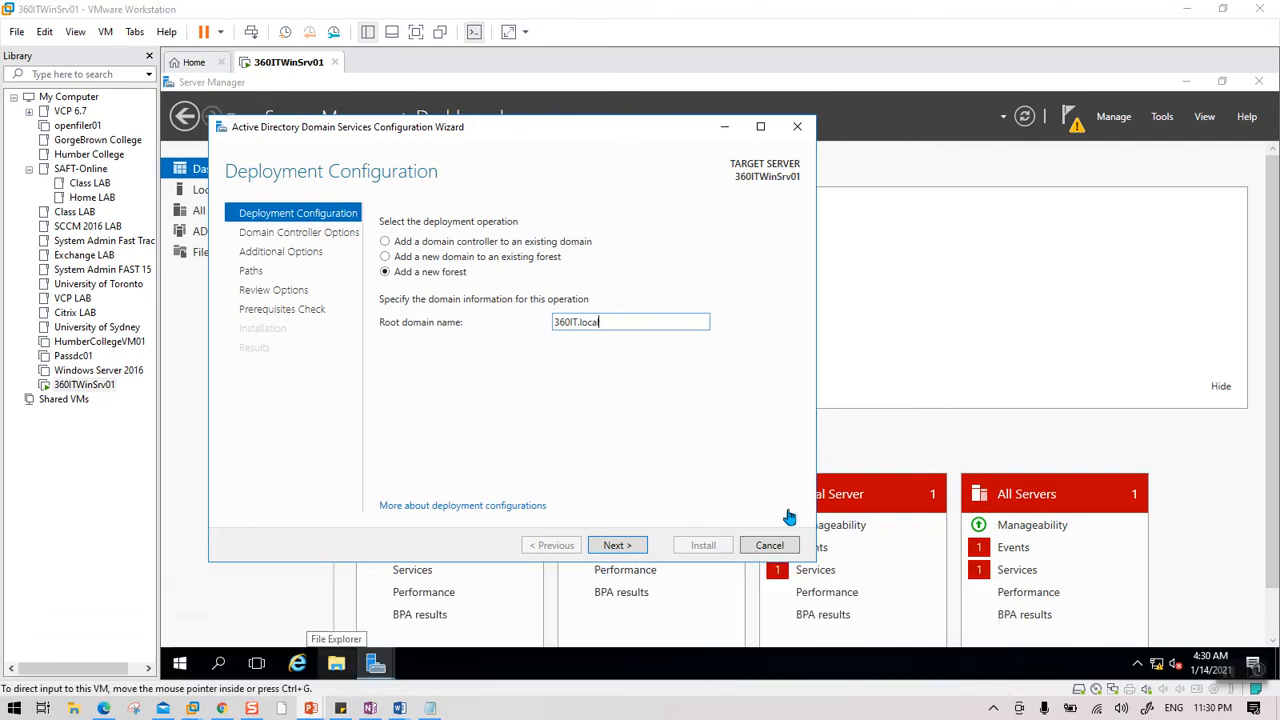
pyautogui.hotkey('alt', 'Tab')
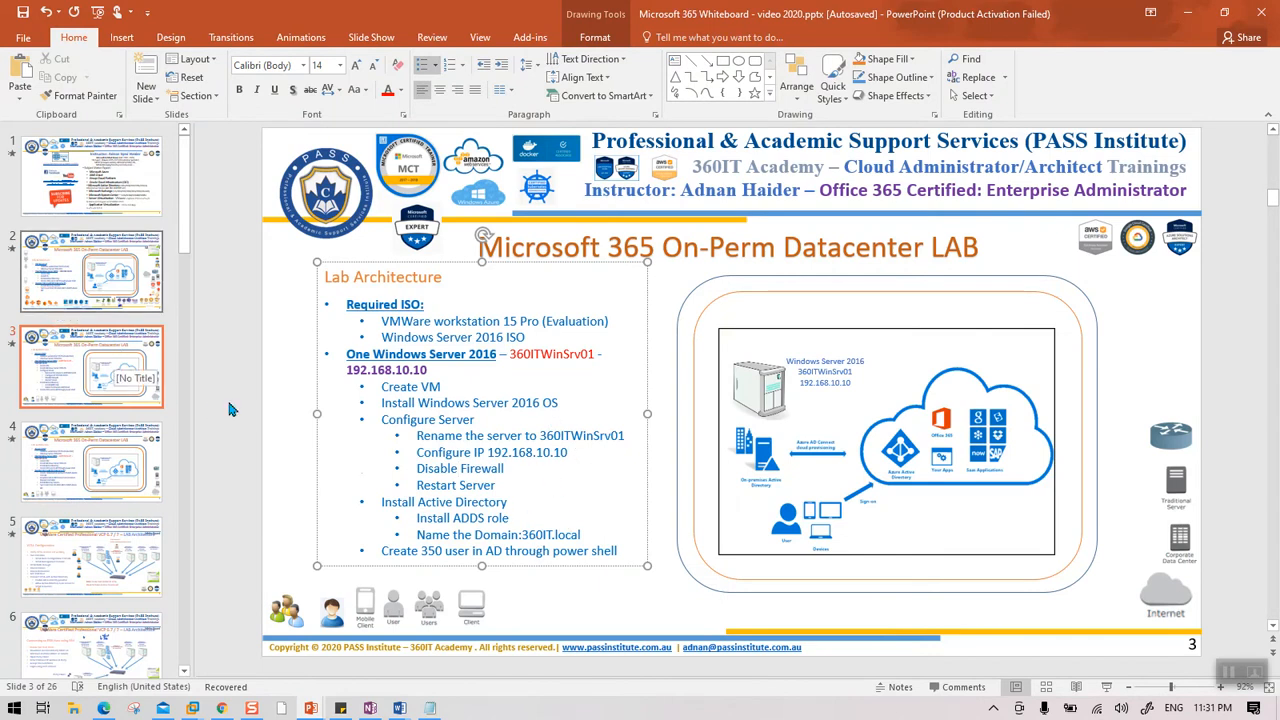
# Check the planned domain name 360IT.local on slide 3, then hide PowerPoint.
pyautogui.doubleClick(528, 536)
pyautogui.click(523, 536)
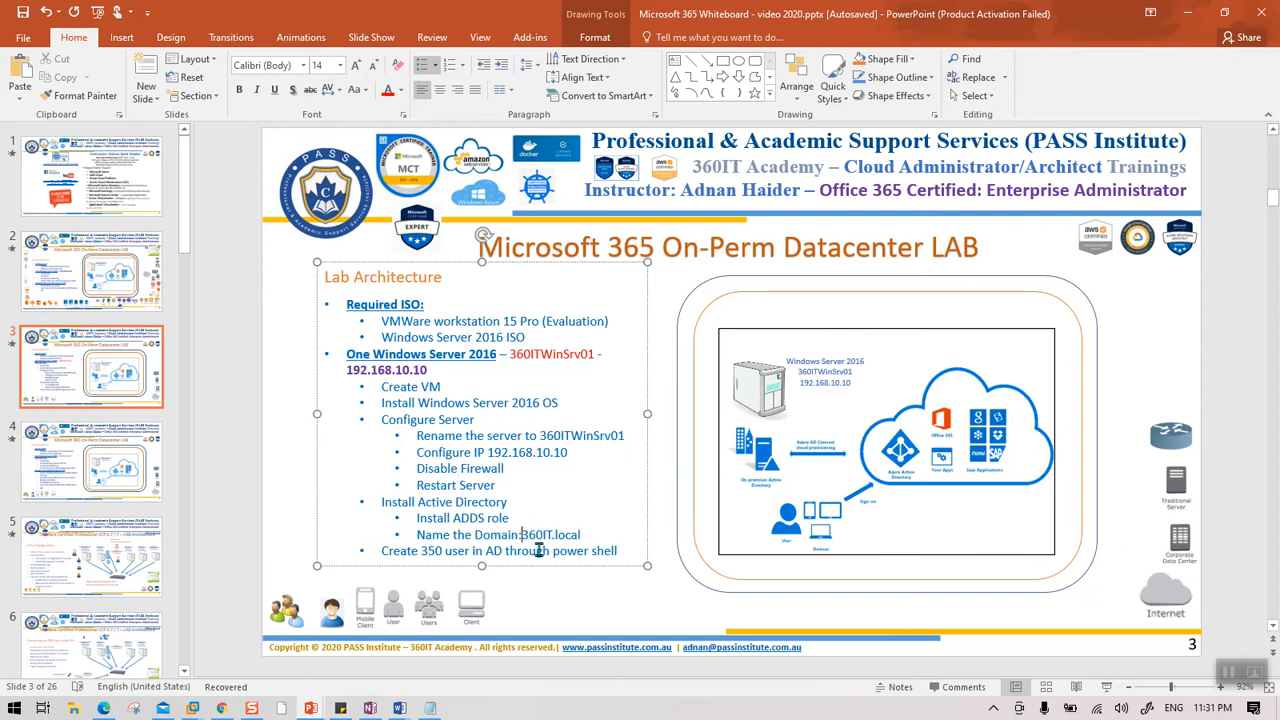
pyautogui.click(1187, 12)
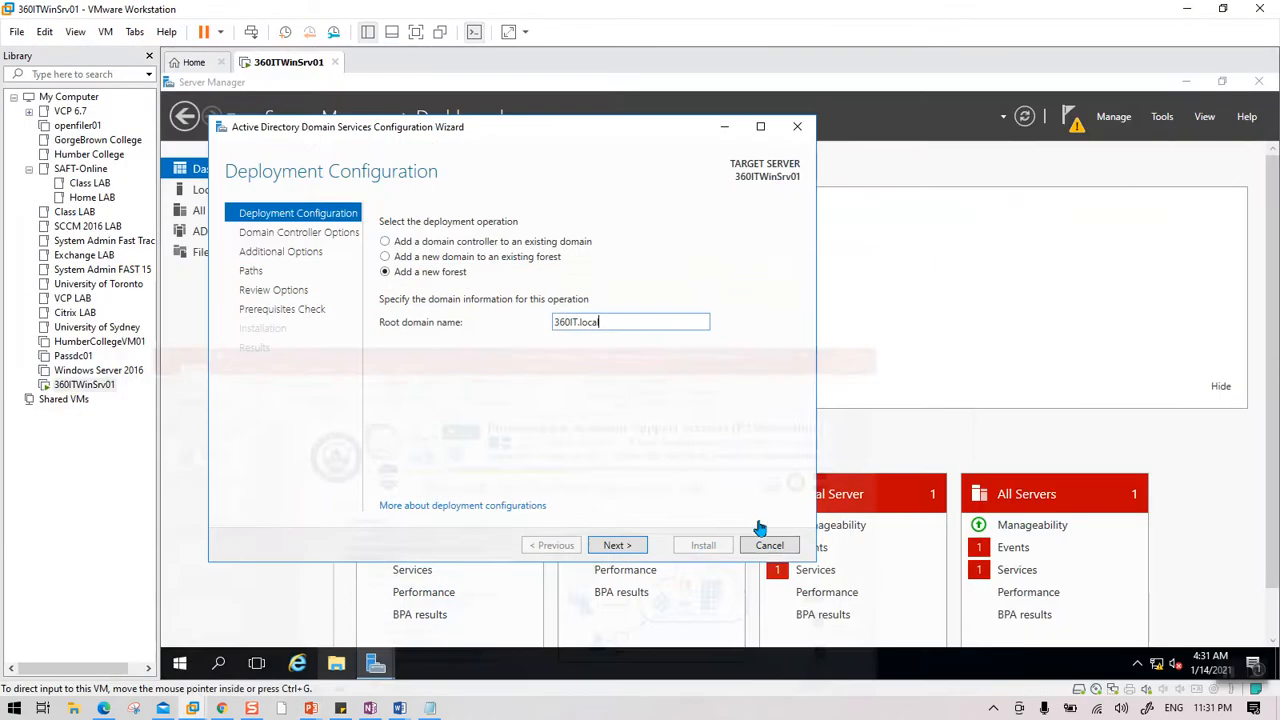
# Set and confirm the DSRM password, then continue past DNS options to Additional Options.
pyautogui.click(632, 547)
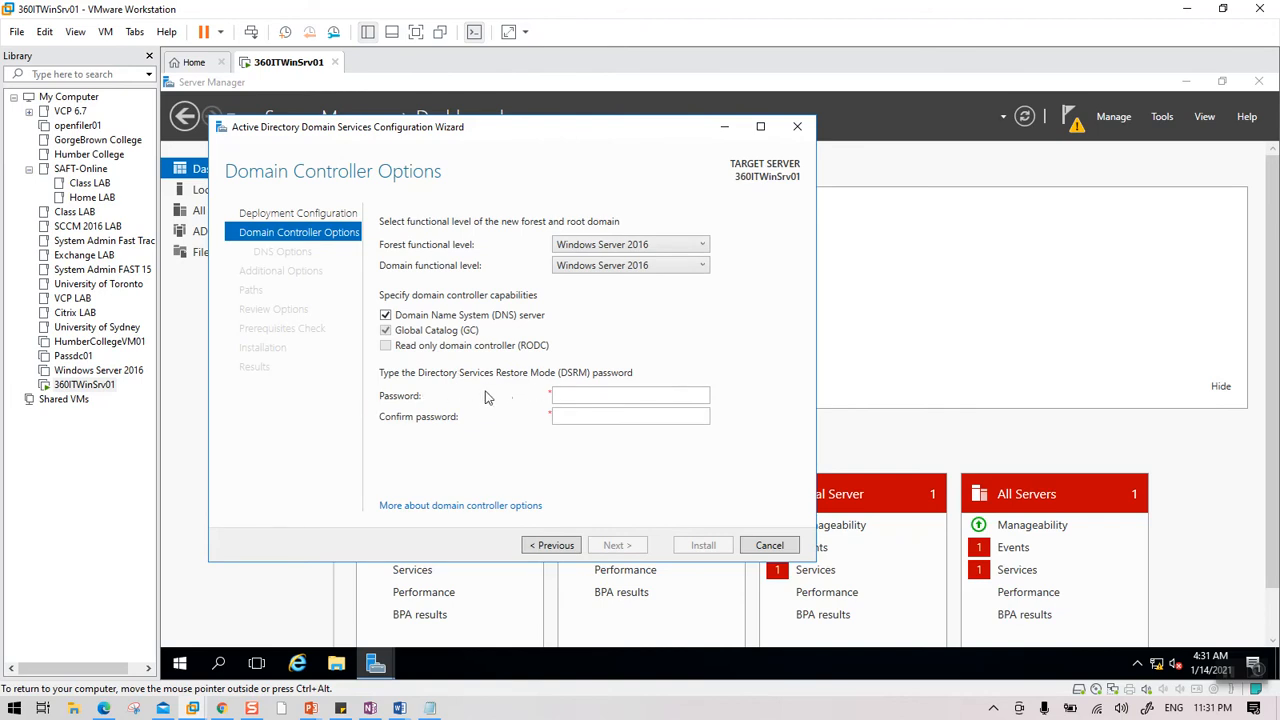
pyautogui.click(603, 394)
pyautogui.press('Tab')
pyautogui.write('••••••')
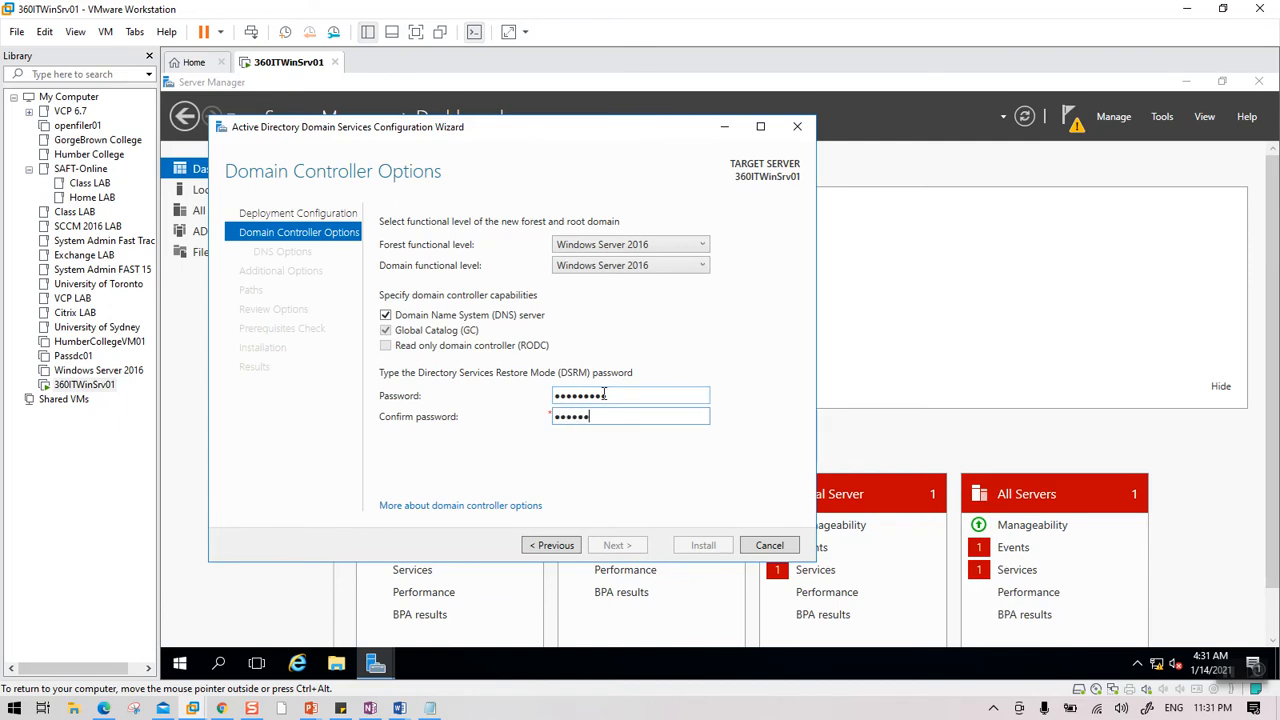
pyautogui.write('•••')
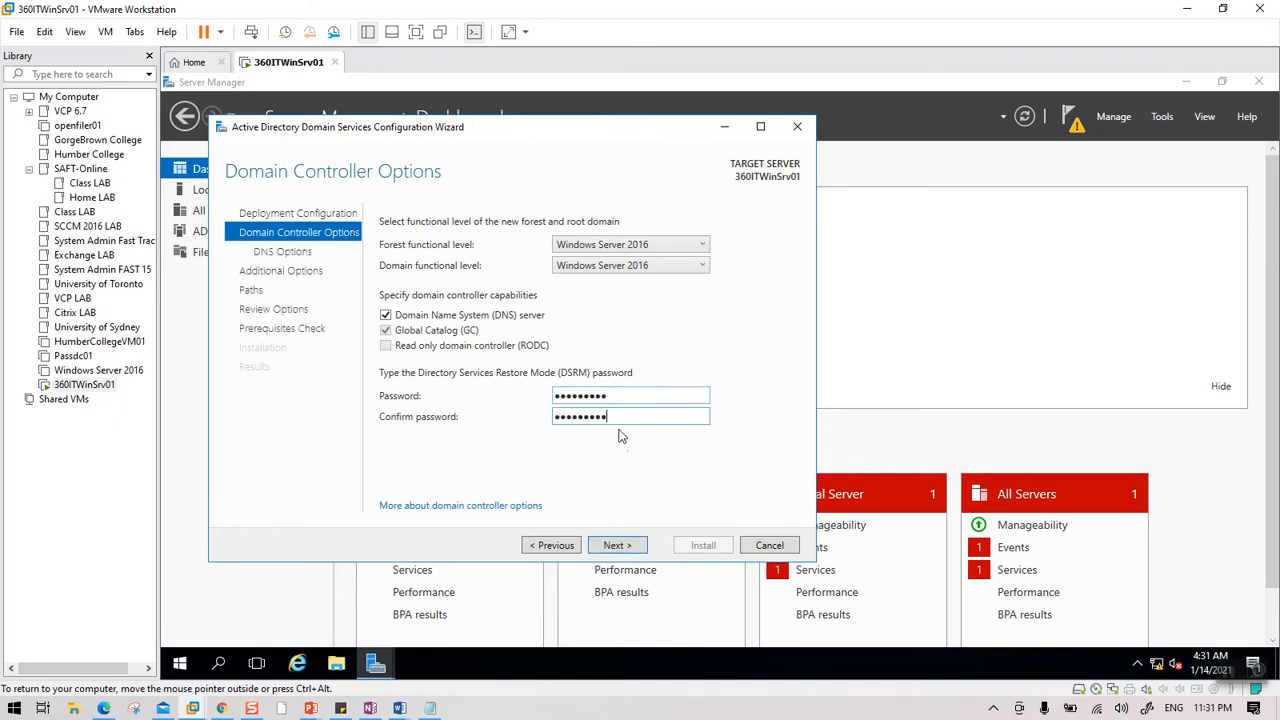
pyautogui.click(618, 546)
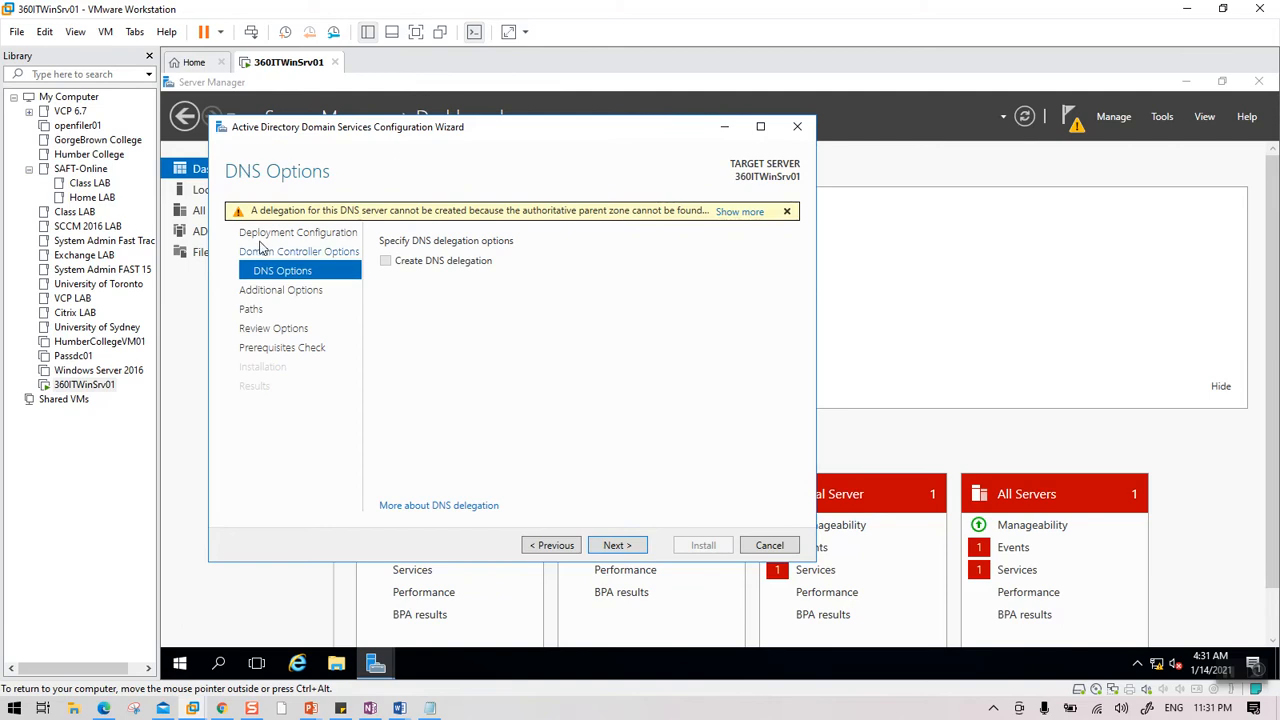
pyautogui.click(624, 547)
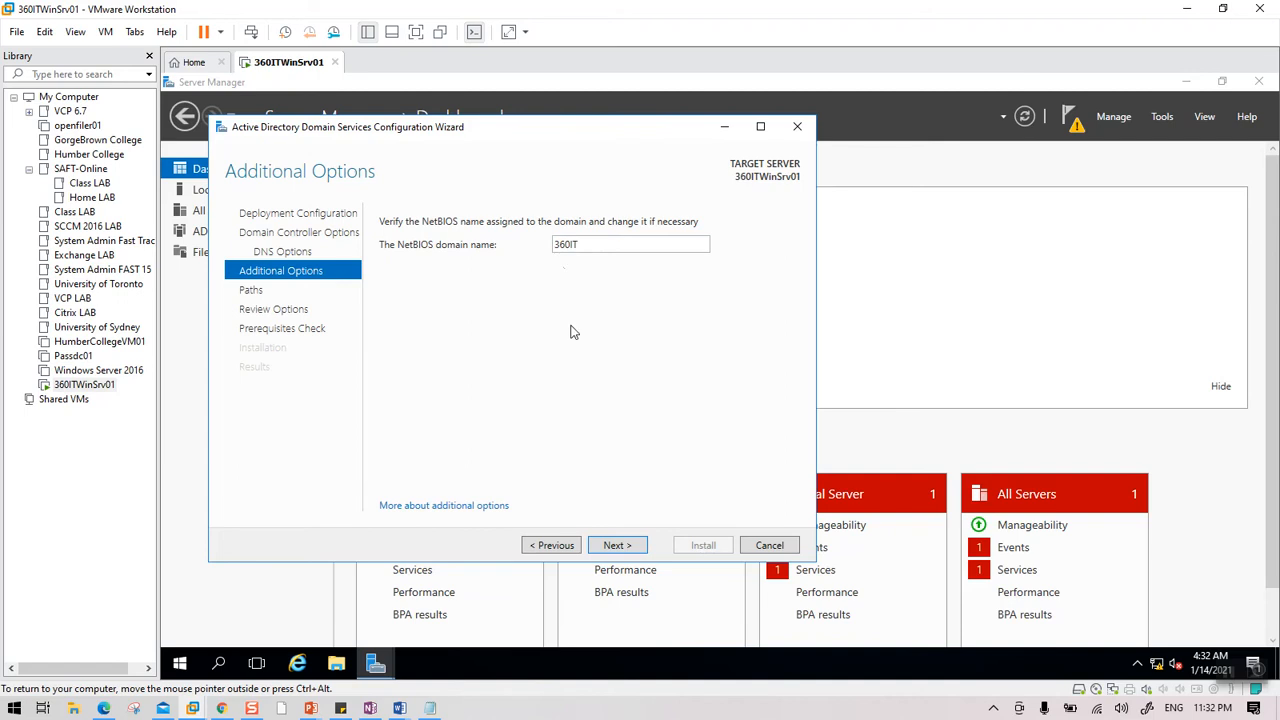
# Keep NetBIOS name 360IT and the default NTDS and SYSVOL paths to reach Review Options.
pyautogui.click(618, 546)
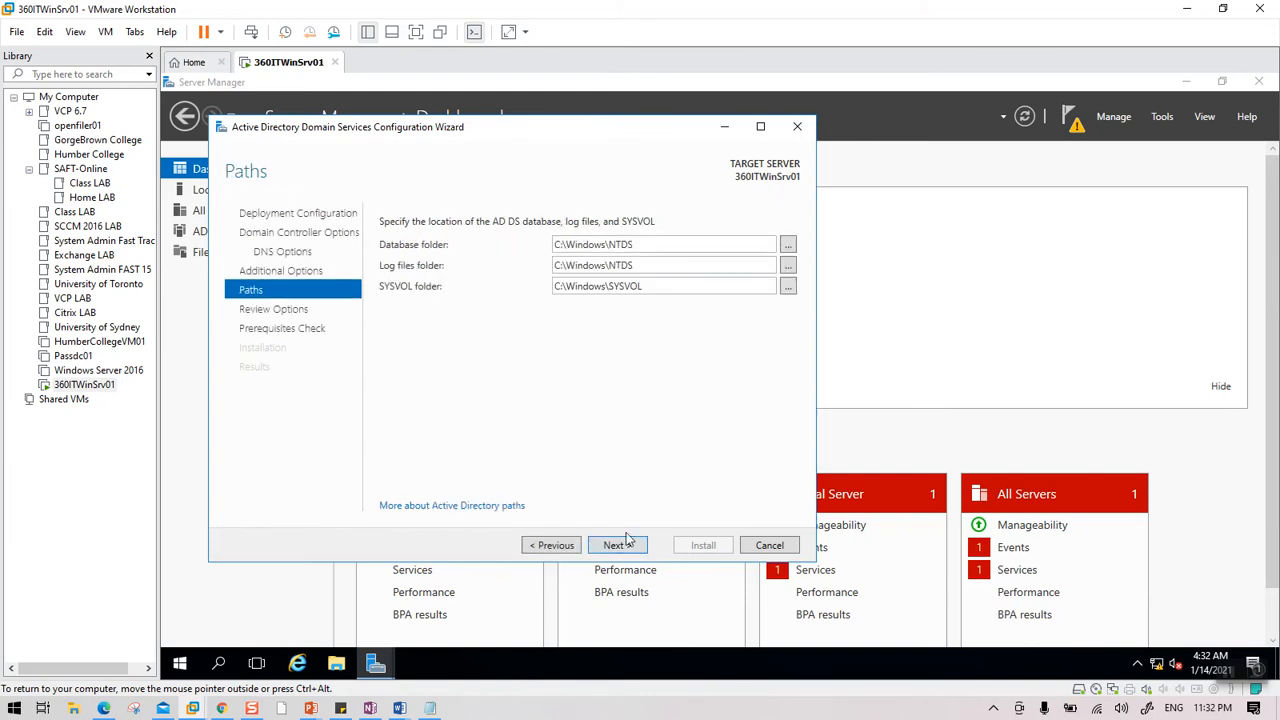
pyautogui.click(626, 550)
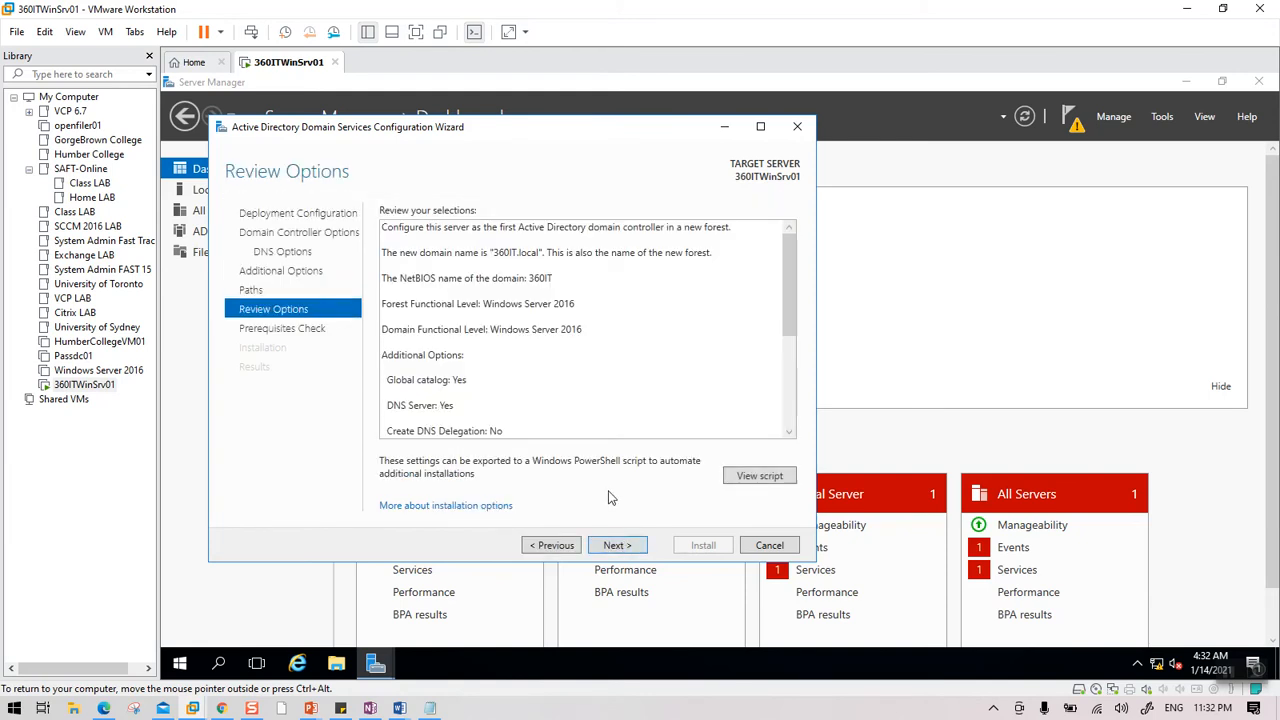
# Pass the prerequisites check and install the first domain controller for 360IT.local.
pyautogui.click(630, 549)
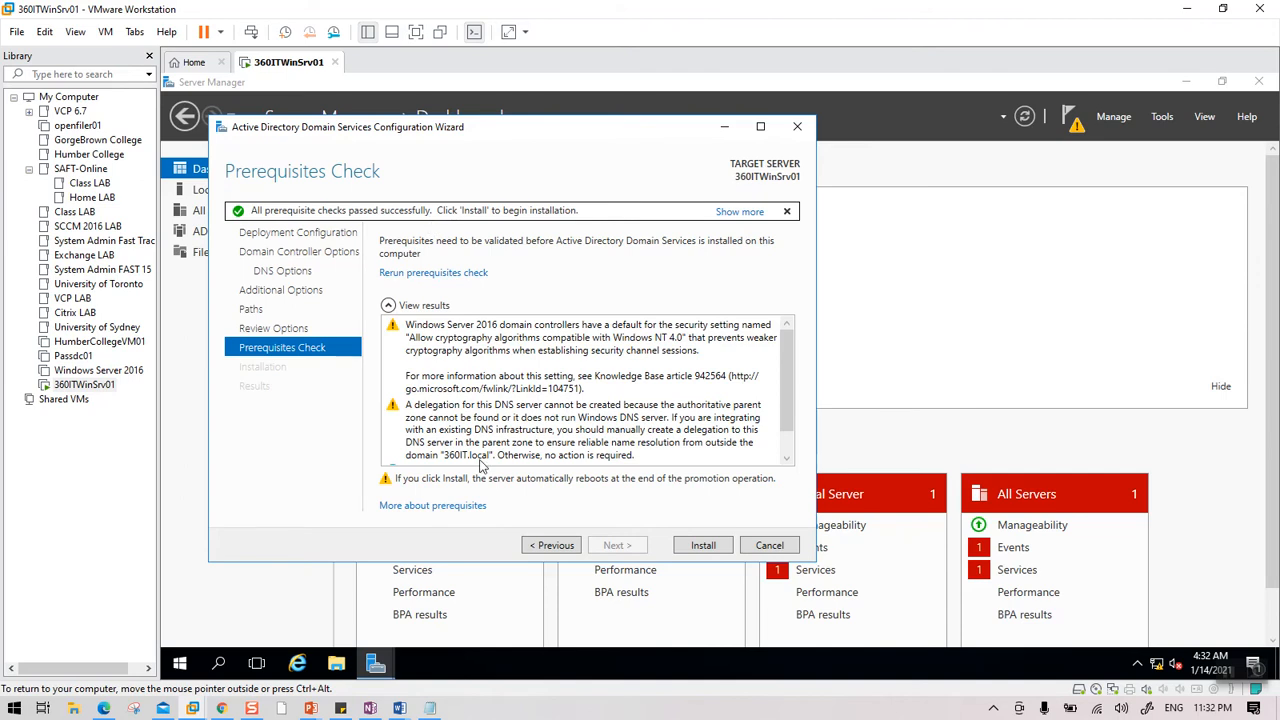
pyautogui.click(702, 548)
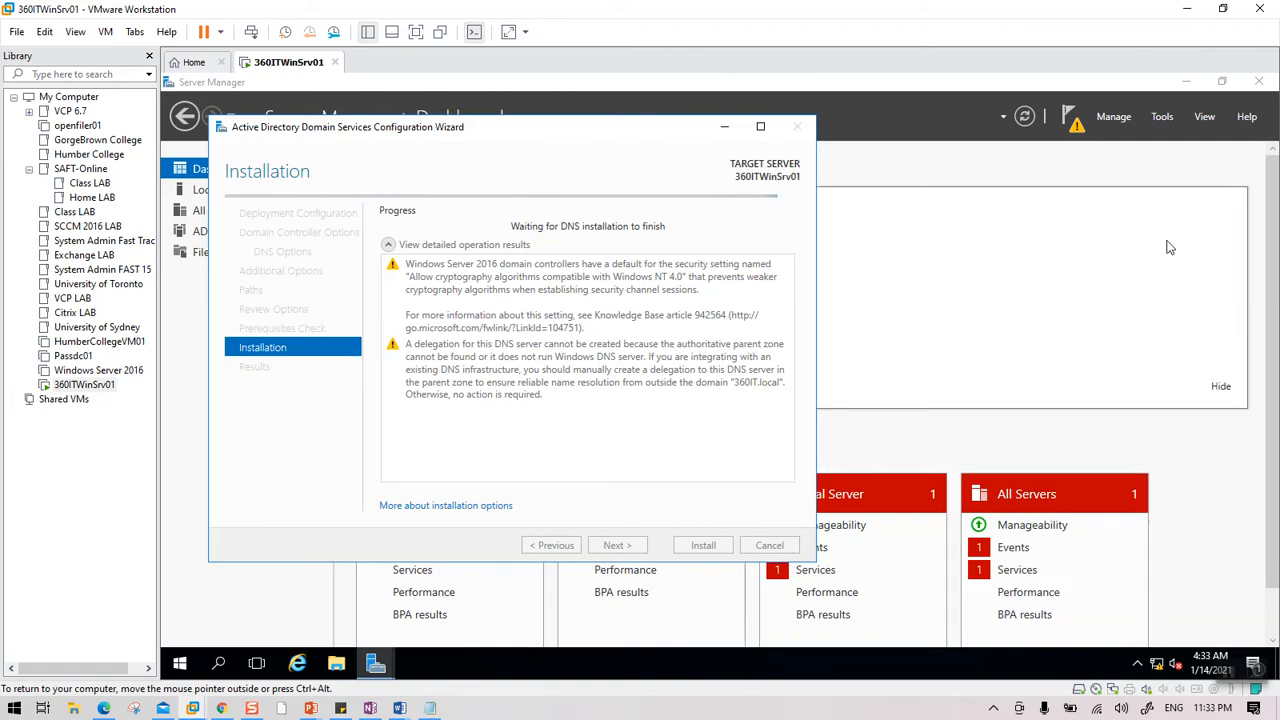
pyautogui.click(1162, 116)
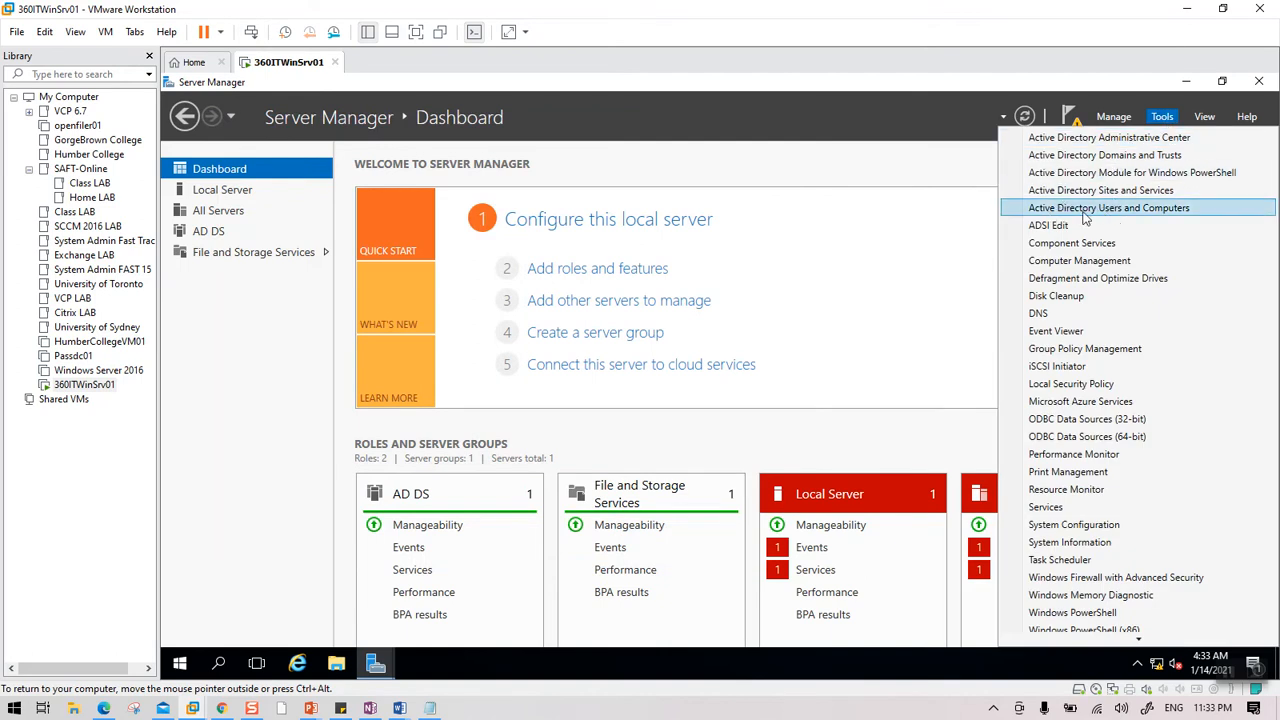
# Open Active Directory Users and Computers, minimize it, and bring back the installation wizard.
pyautogui.click(1115, 210)
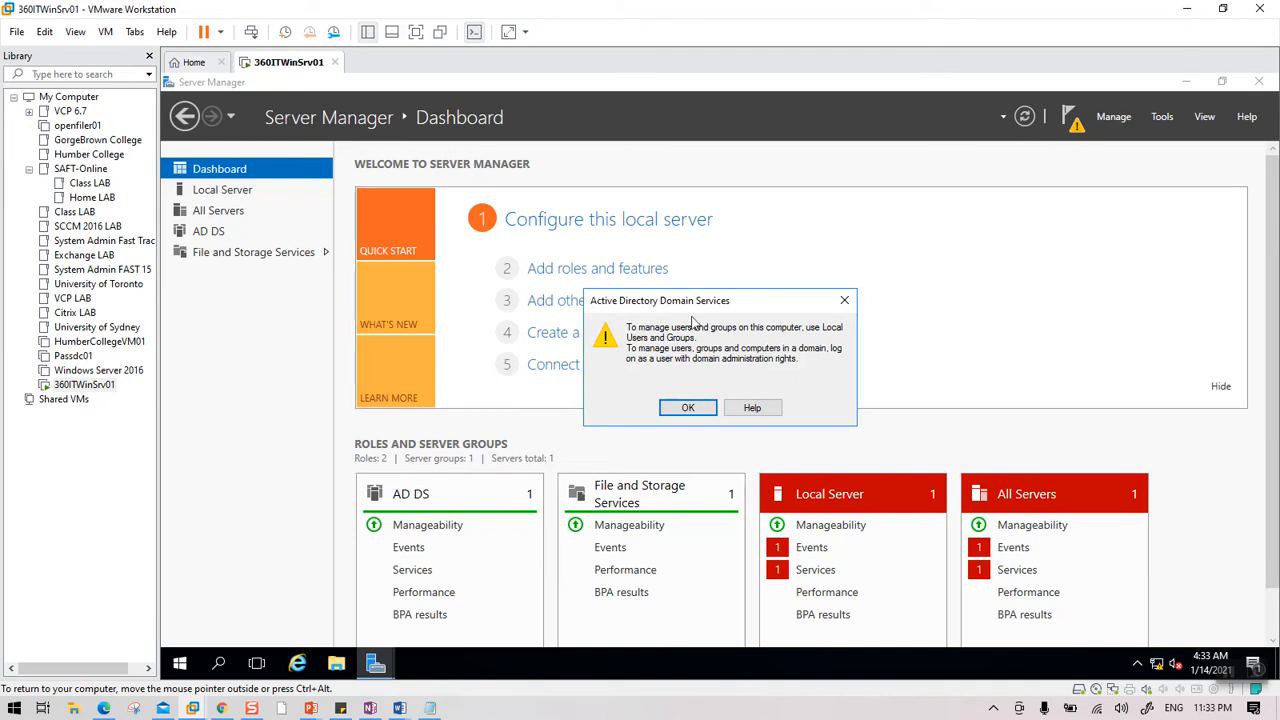
pyautogui.click(844, 300)
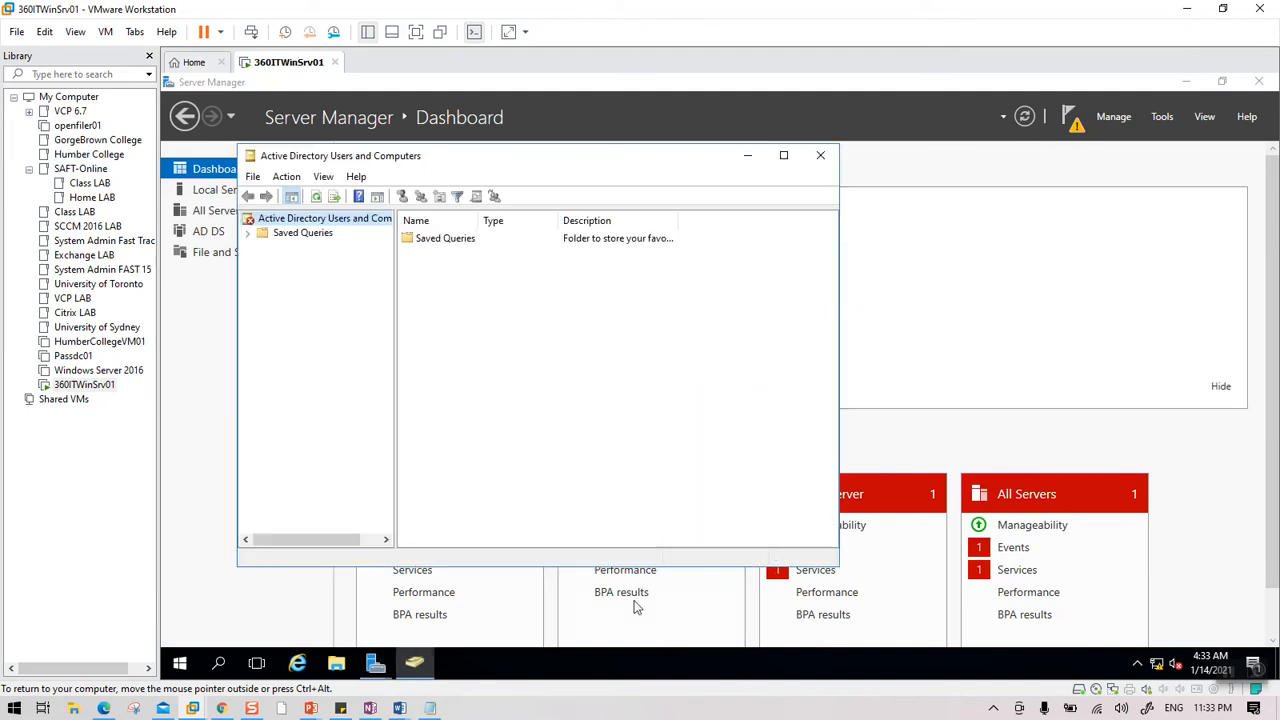
pyautogui.click(433, 663)
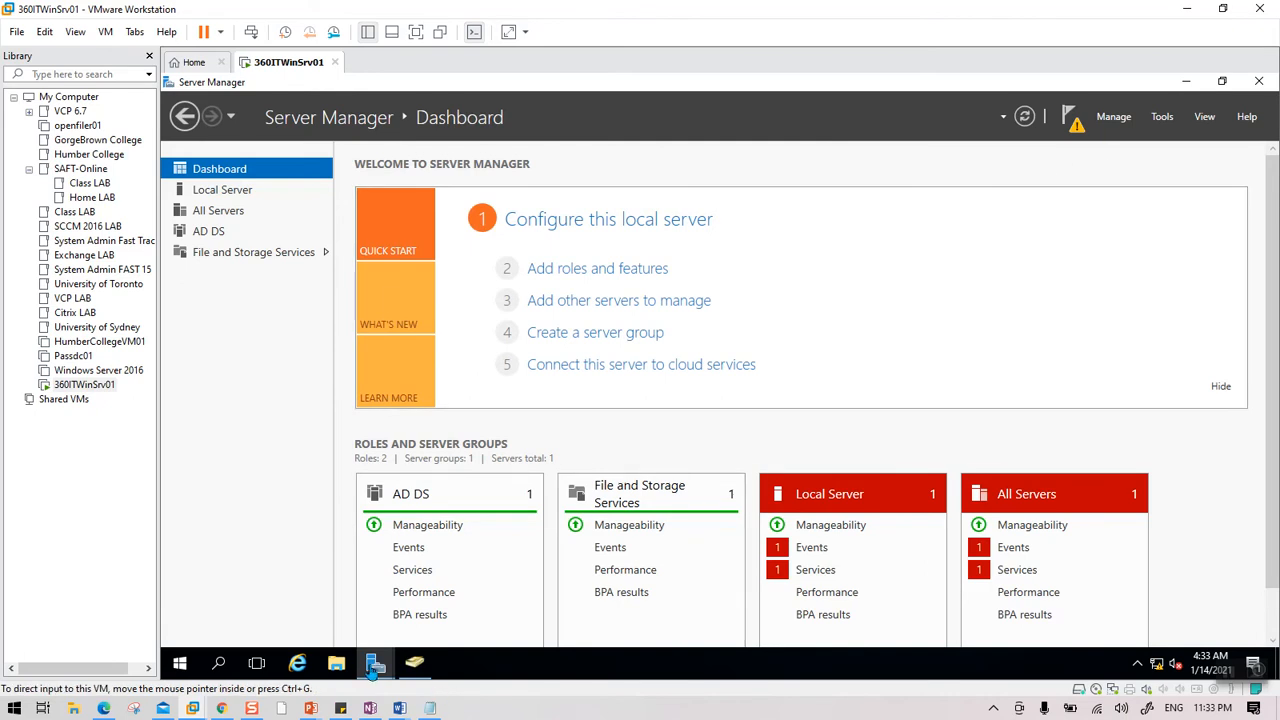
pyautogui.moveTo(375, 668)
pyautogui.click(485, 598)
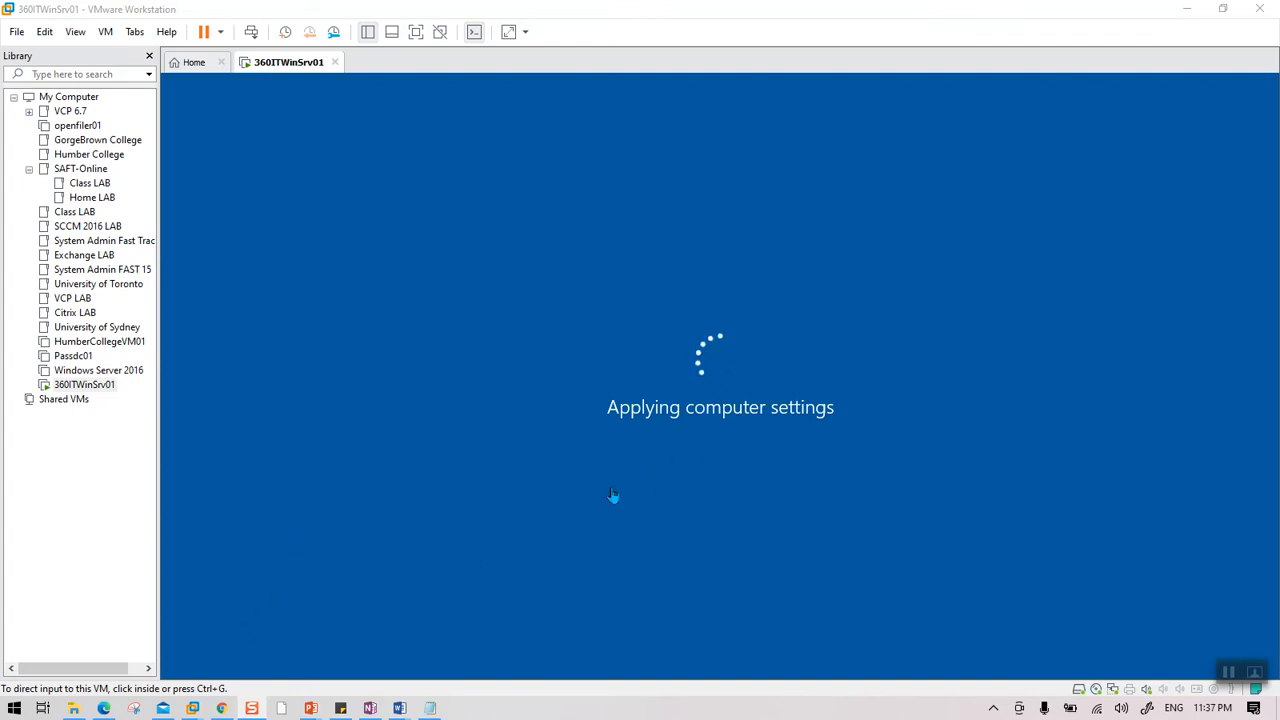
# Switch to the host's File Explorer showing the bilk users ad folder.
pyautogui.click(74, 709)
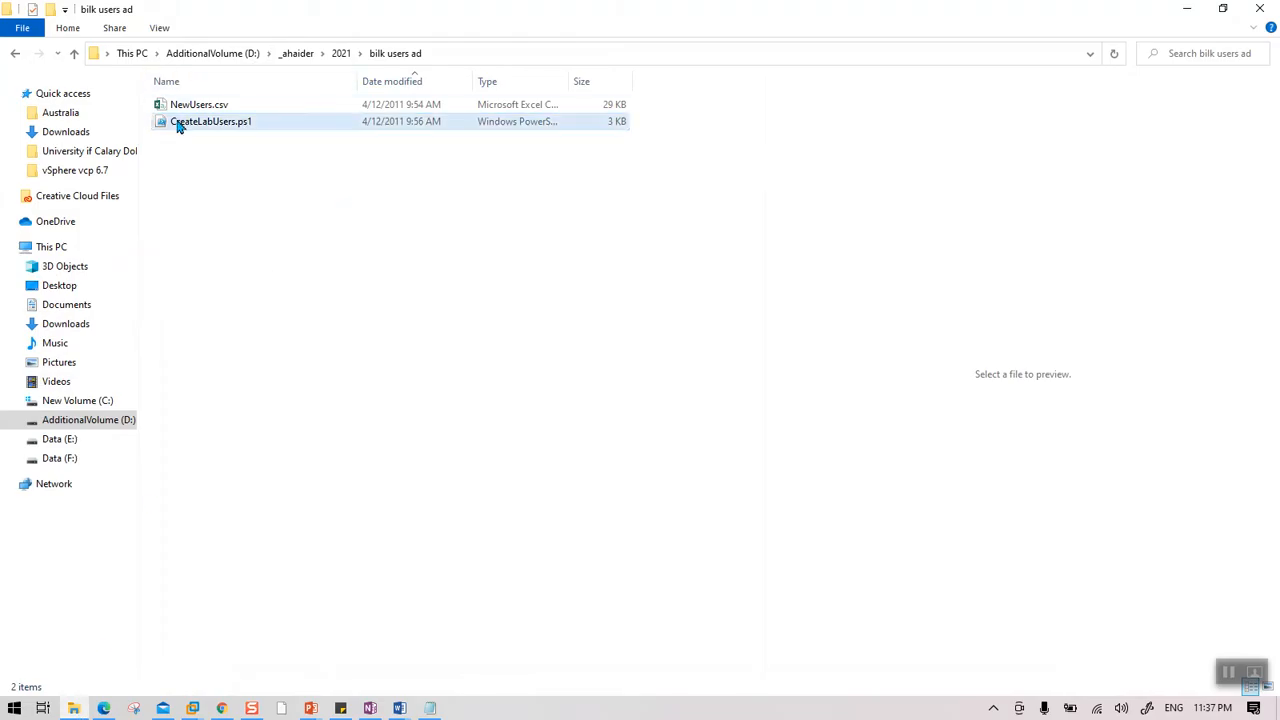
# Preview NewUsers.csv in the bilk users ad folder, then open it in Excel.
pyautogui.click(207, 106)
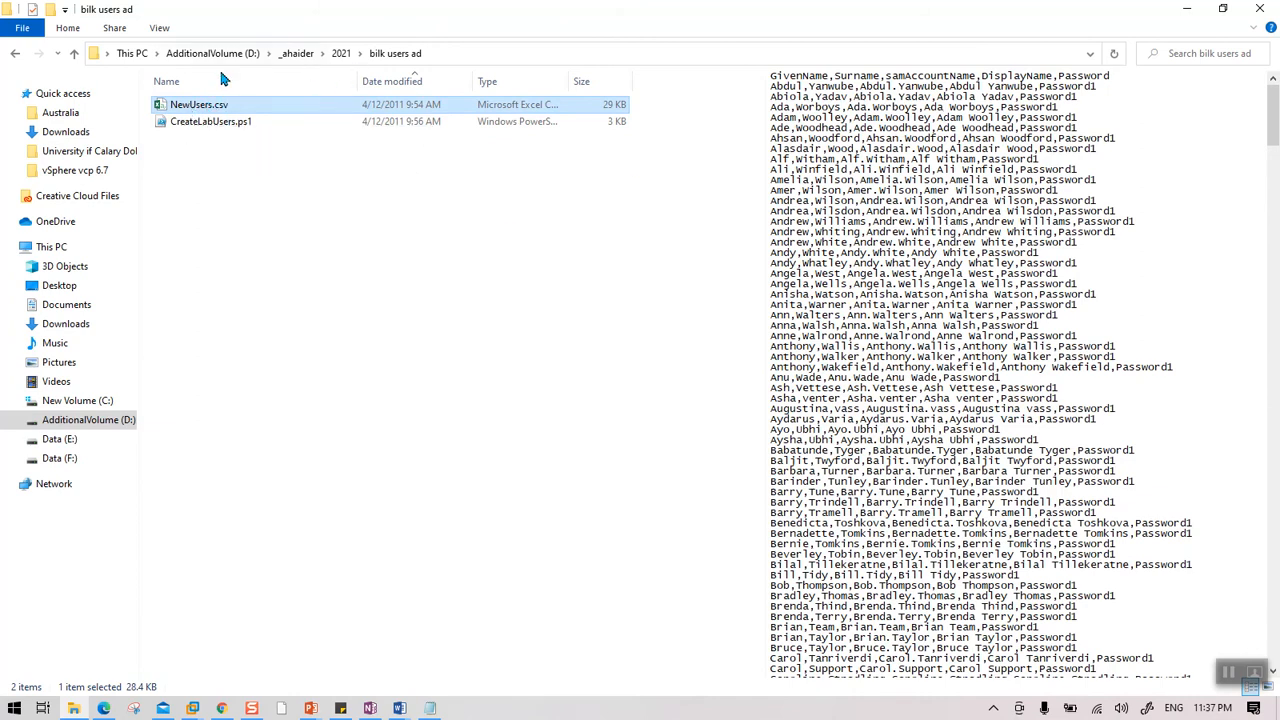
pyautogui.doubleClick(187, 111)
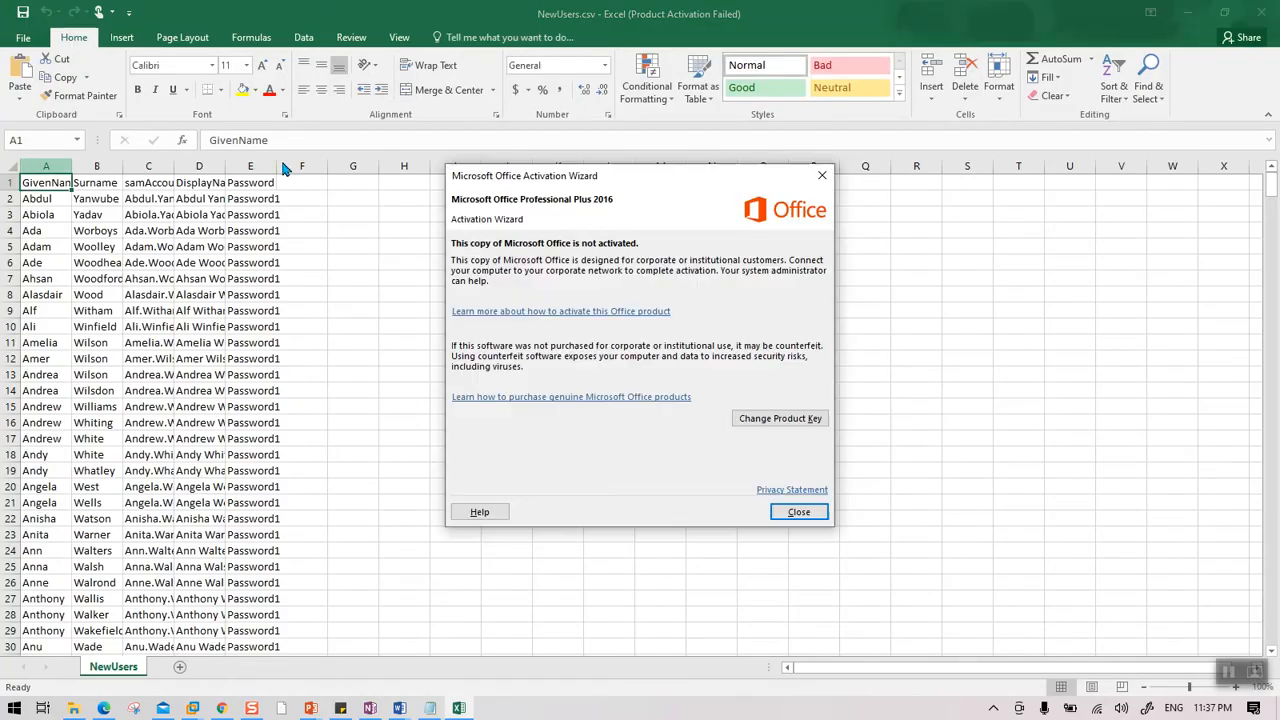
# Dismiss the Office activation notice and AutoFit columns A–E of the user list.
pyautogui.click(821, 177)
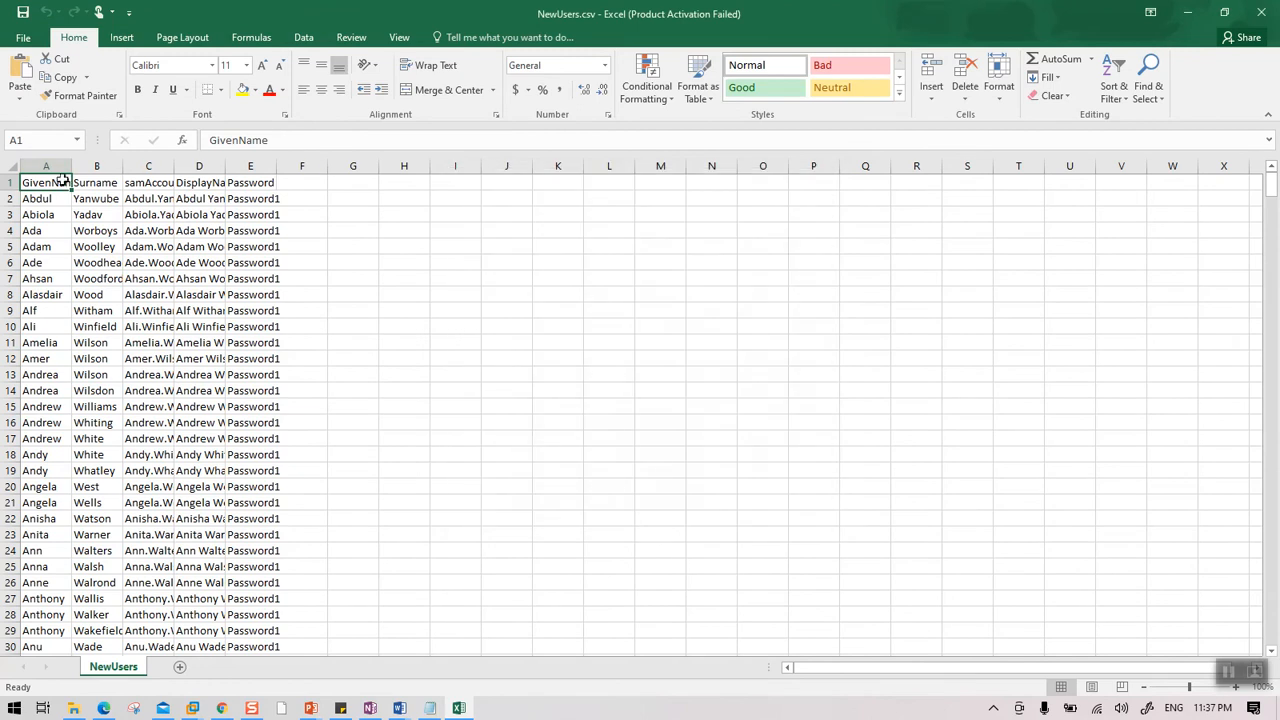
pyautogui.moveTo(46, 165); pyautogui.dragTo(272, 166)
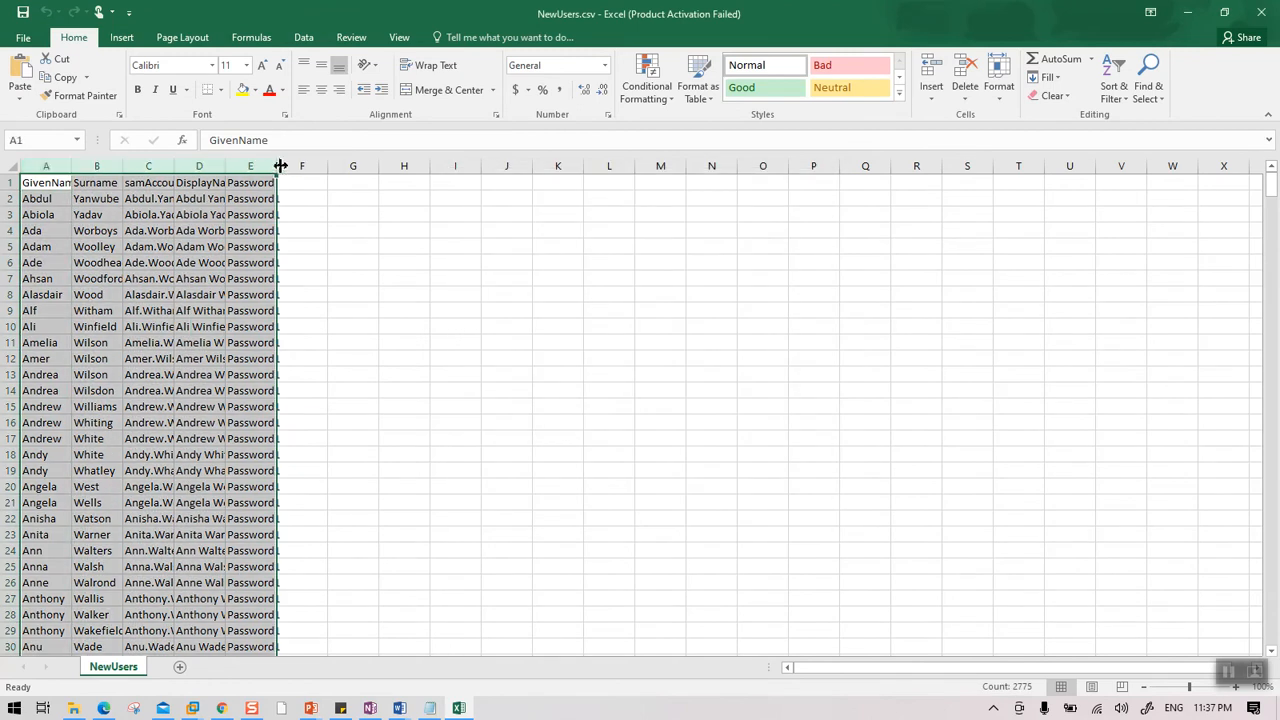
pyautogui.doubleClick(280, 166)
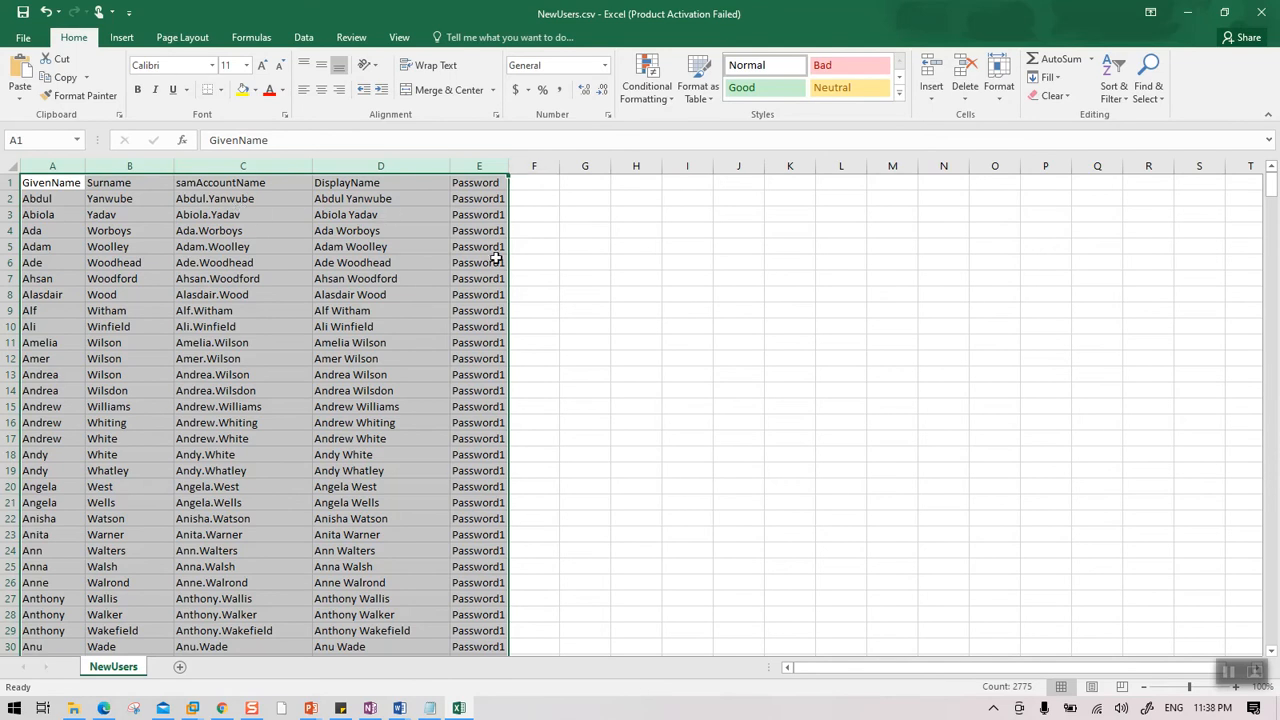
# Review the user rows down to row 555, minimize Excel, and select CreateLabUsers.ps1.
pyautogui.scroll(-18, 720, 417)
pyautogui.moveTo(1268, 240); pyautogui.dragTo(1273, 645)
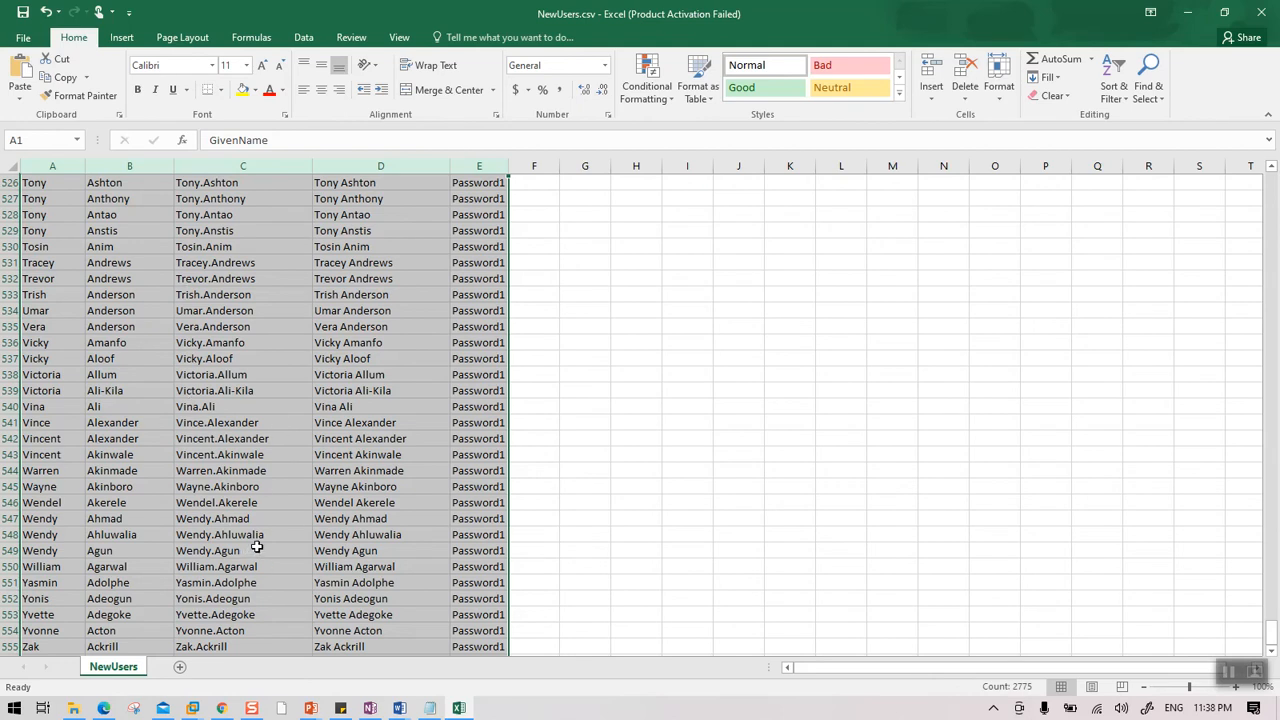
pyautogui.click(614, 632)
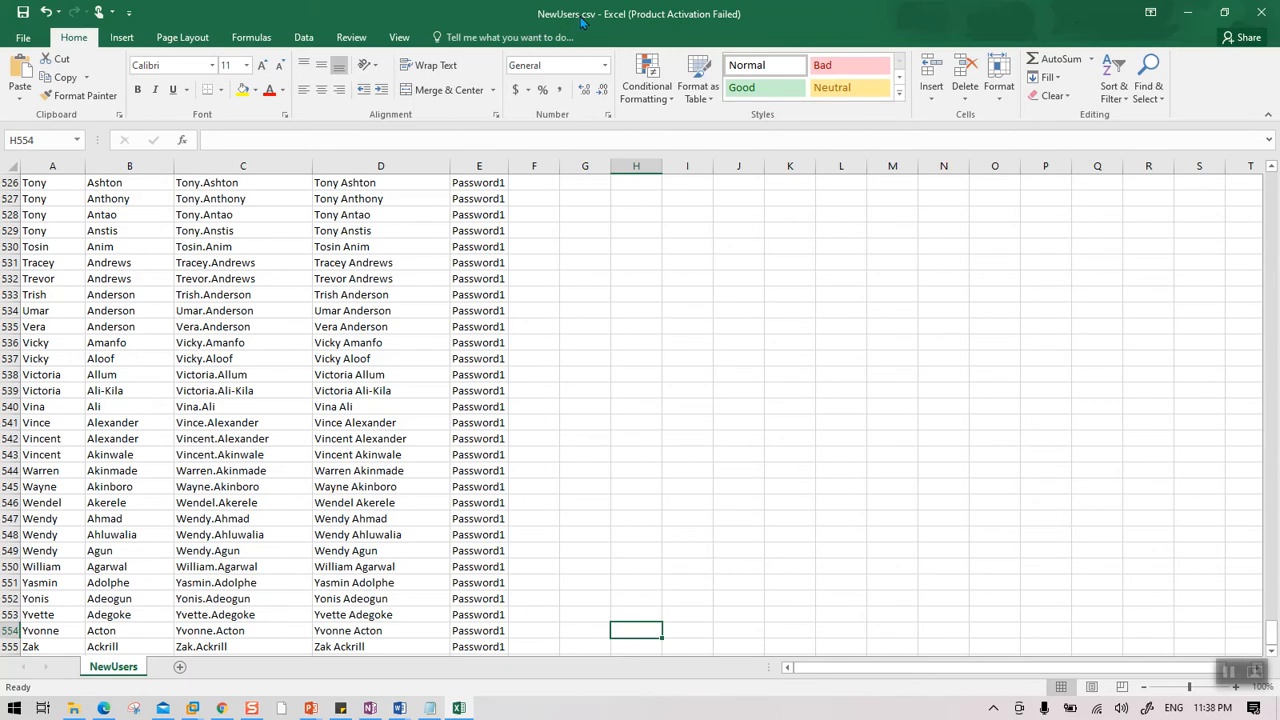
pyautogui.click(1187, 12)
pyautogui.click(207, 124)
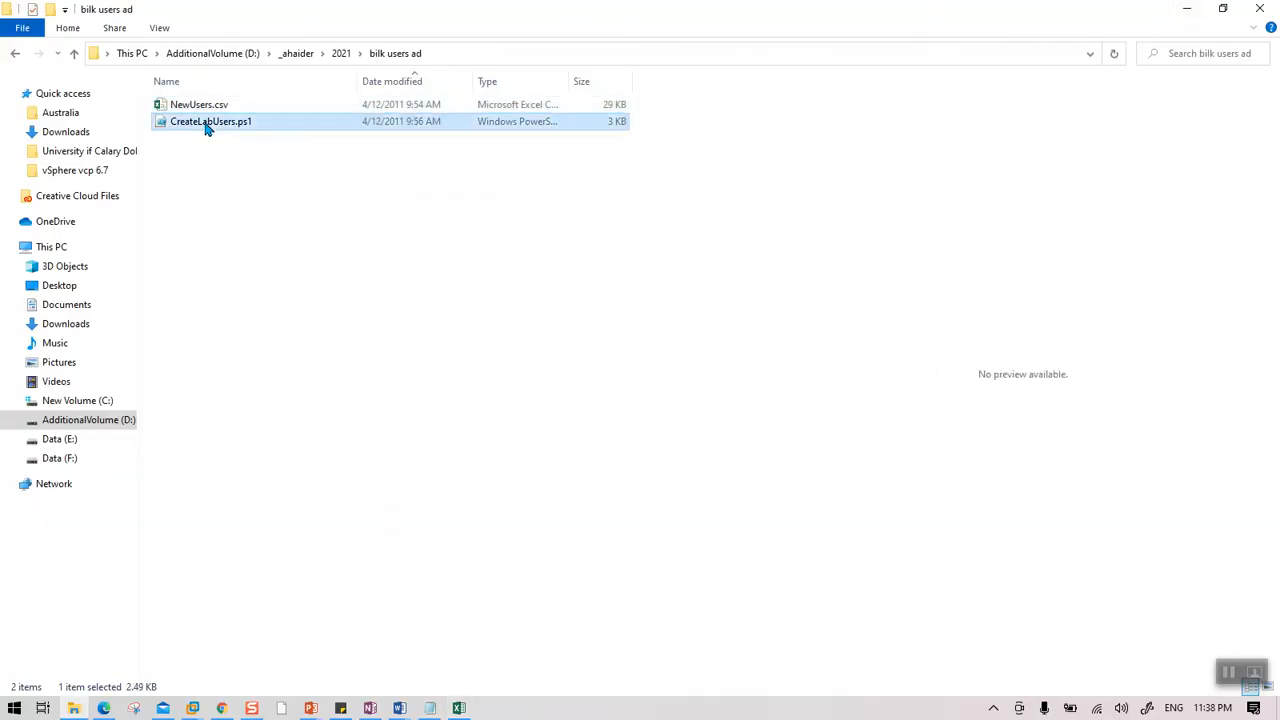
pyautogui.rightClick(207, 124)
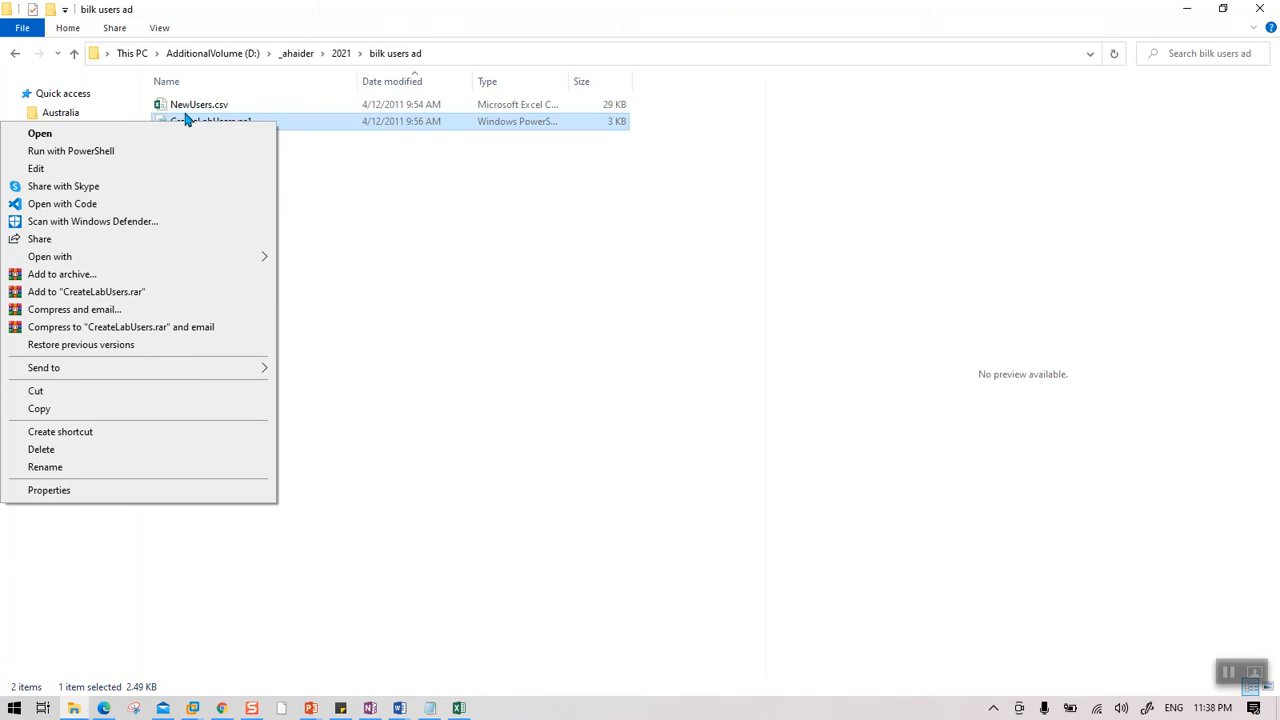
pyautogui.click(51, 170)
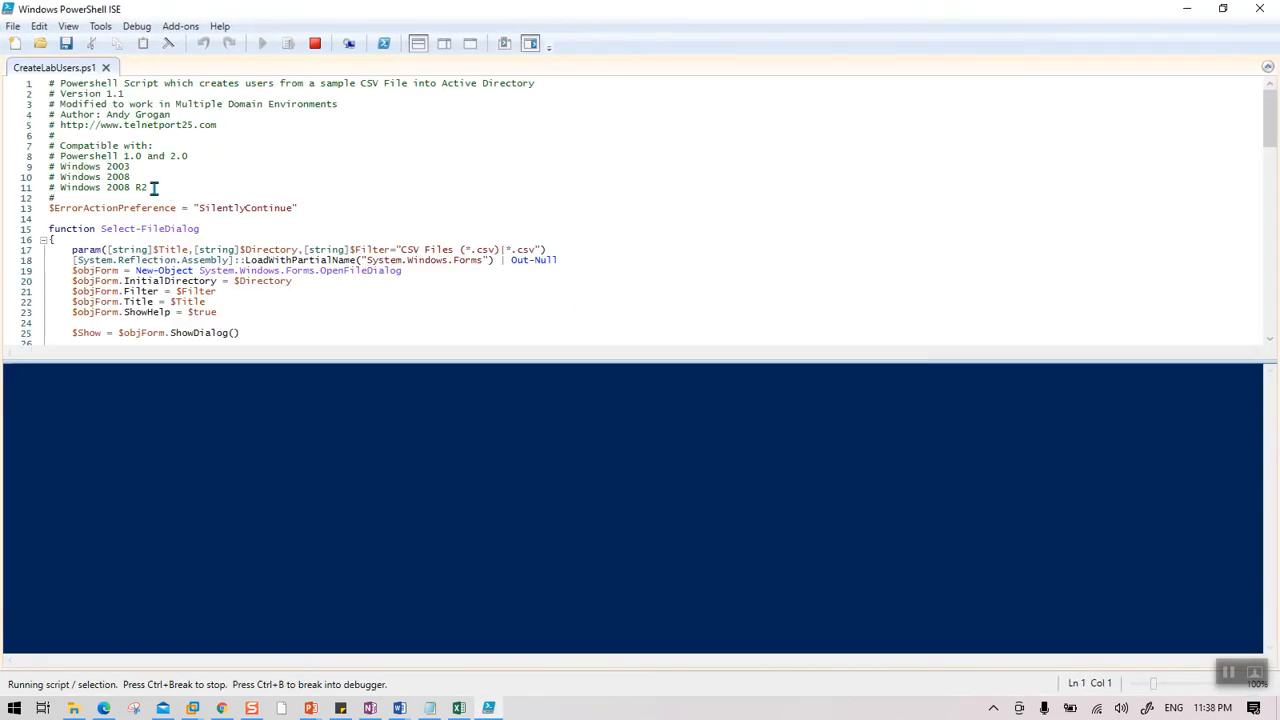
pyautogui.scroll(-20, 162, 205)
pyautogui.scroll(-2, 163, 197)
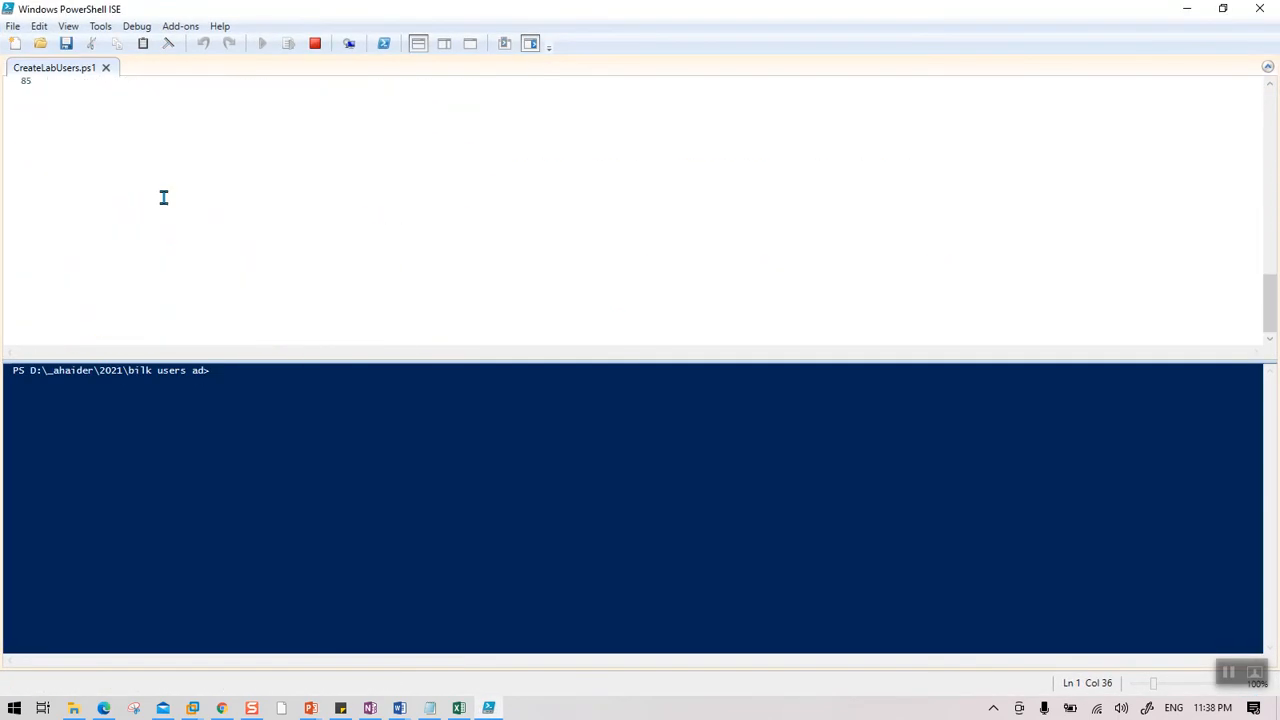
pyautogui.scroll(20, 163, 197)
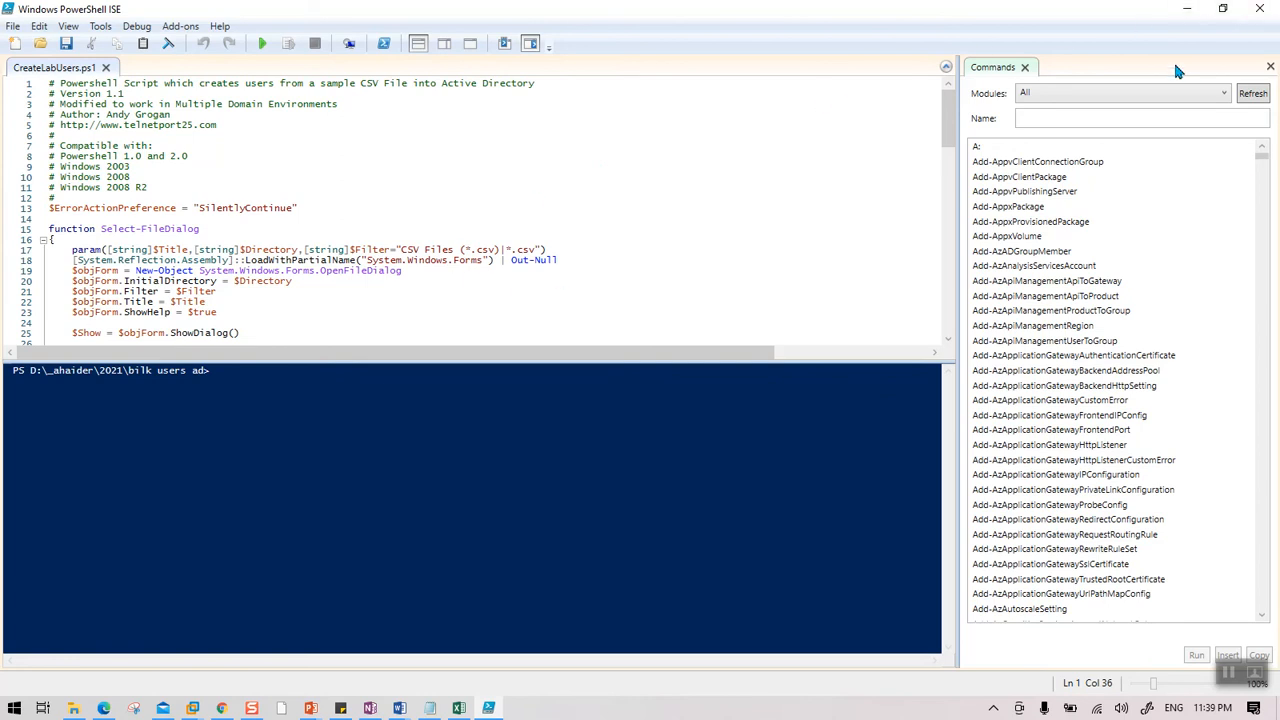
pyautogui.click(1262, 12)
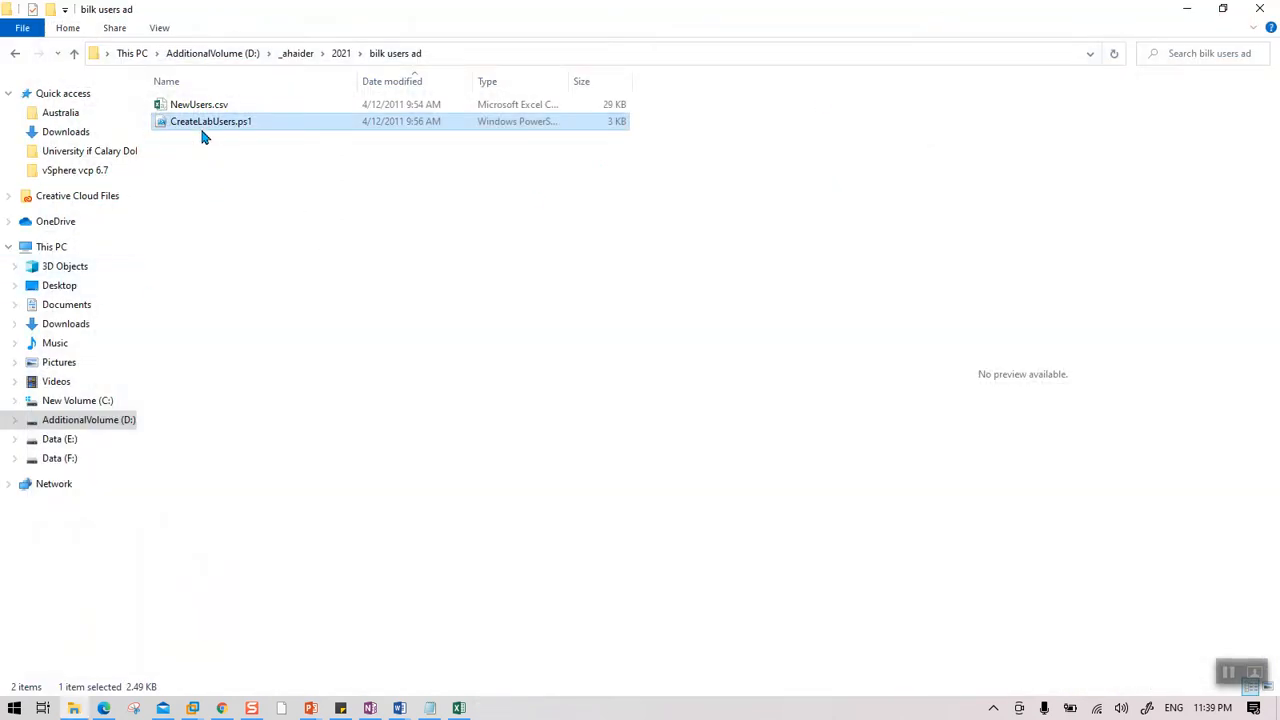
# Select NewUsers.csv and CreateLabUsers.ps1, then minimize the folder window to reveal 360ITWinSrv01.
pyautogui.moveTo(246, 147); pyautogui.dragTo(197, 135)
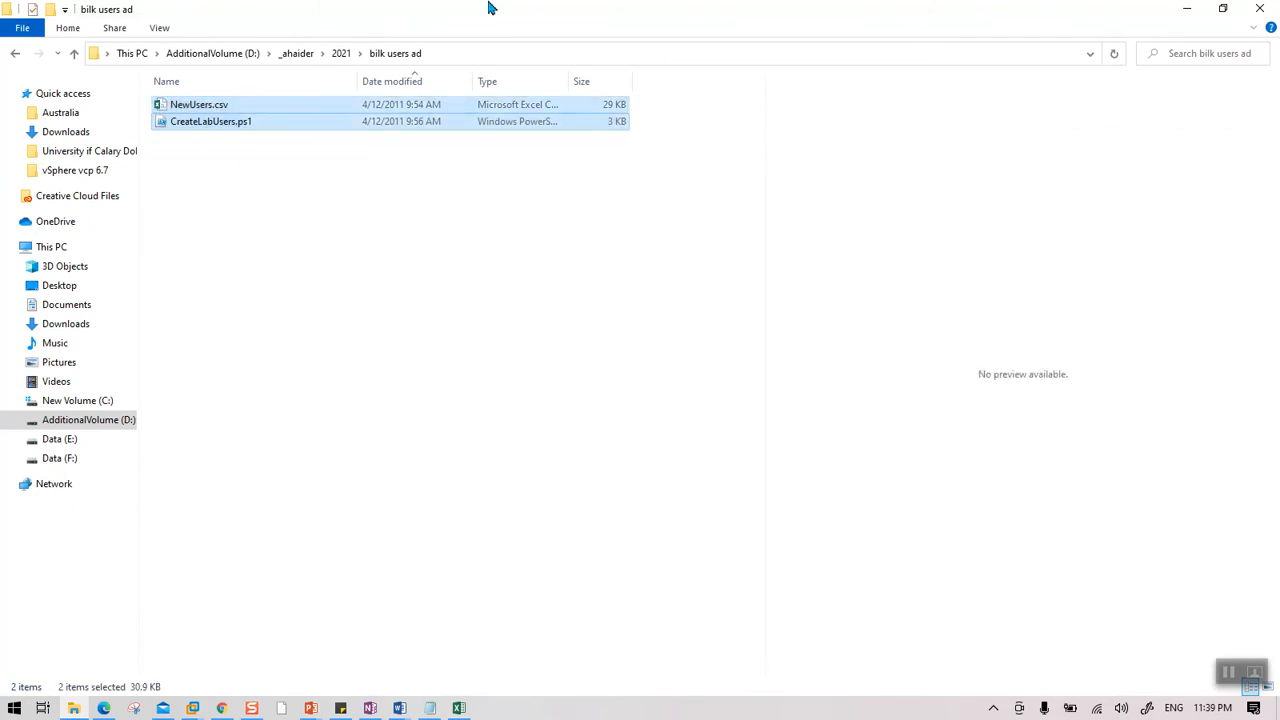
pyautogui.moveTo(490, 16); pyautogui.dragTo(1011, 157)
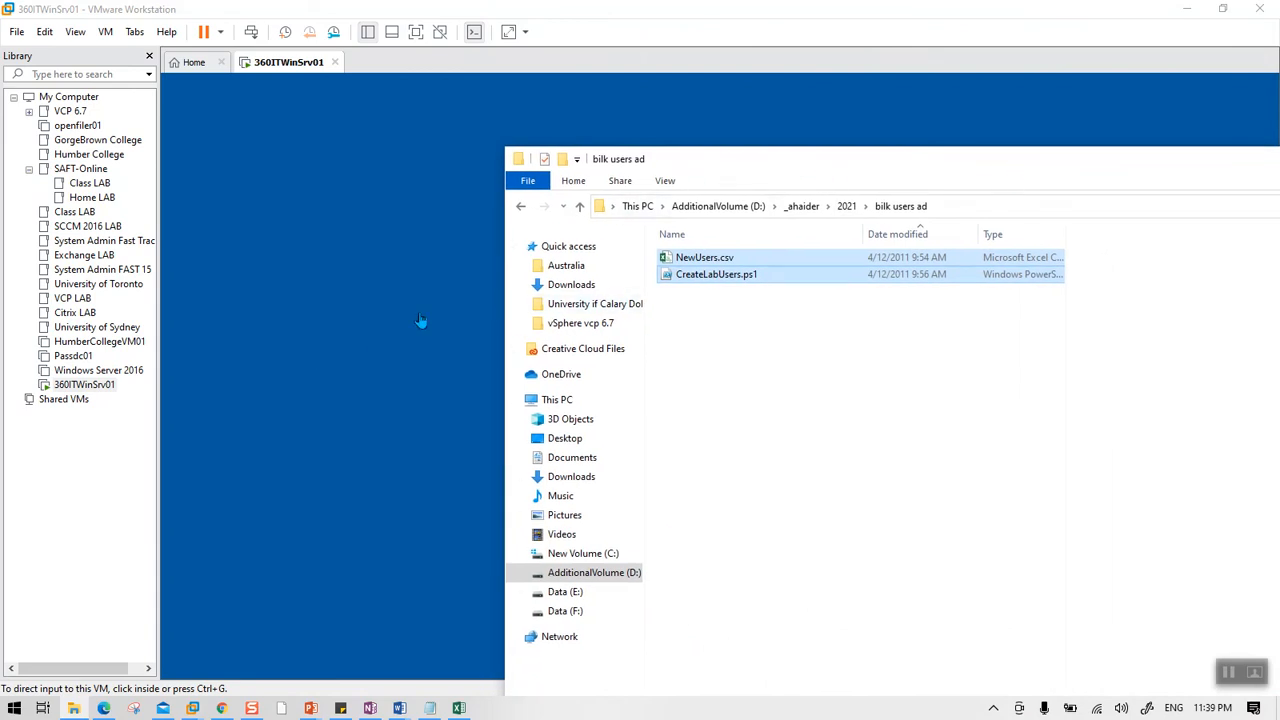
pyautogui.doubleClick(933, 157)
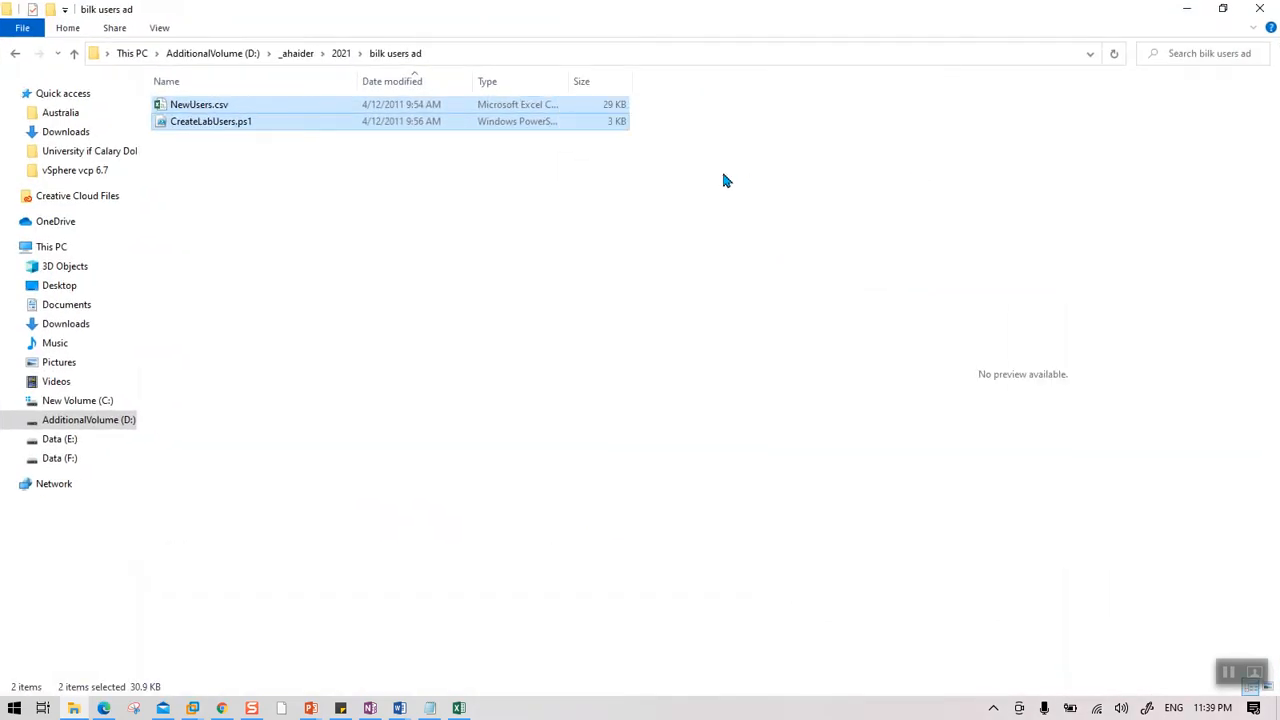
pyautogui.click(1188, 14)
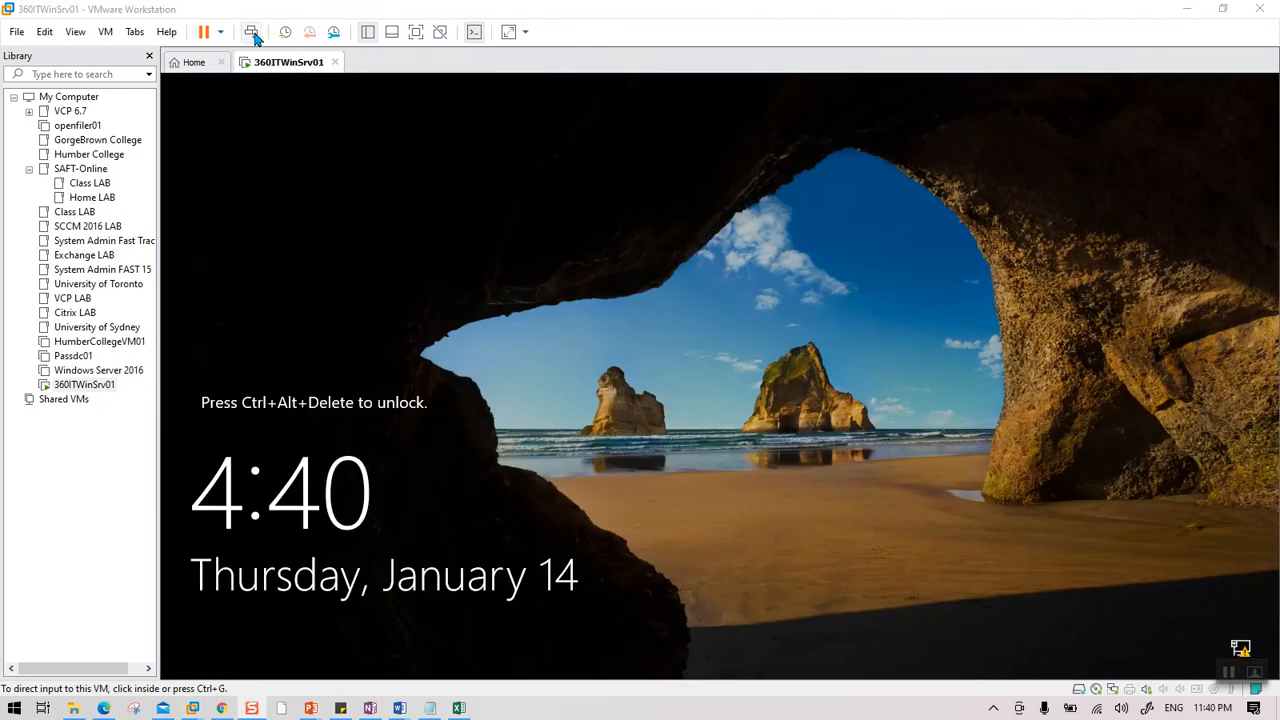
# Sign in to 360ITWinSrv01 with the Administrator password and show Local Server properties.
pyautogui.click(251, 33)
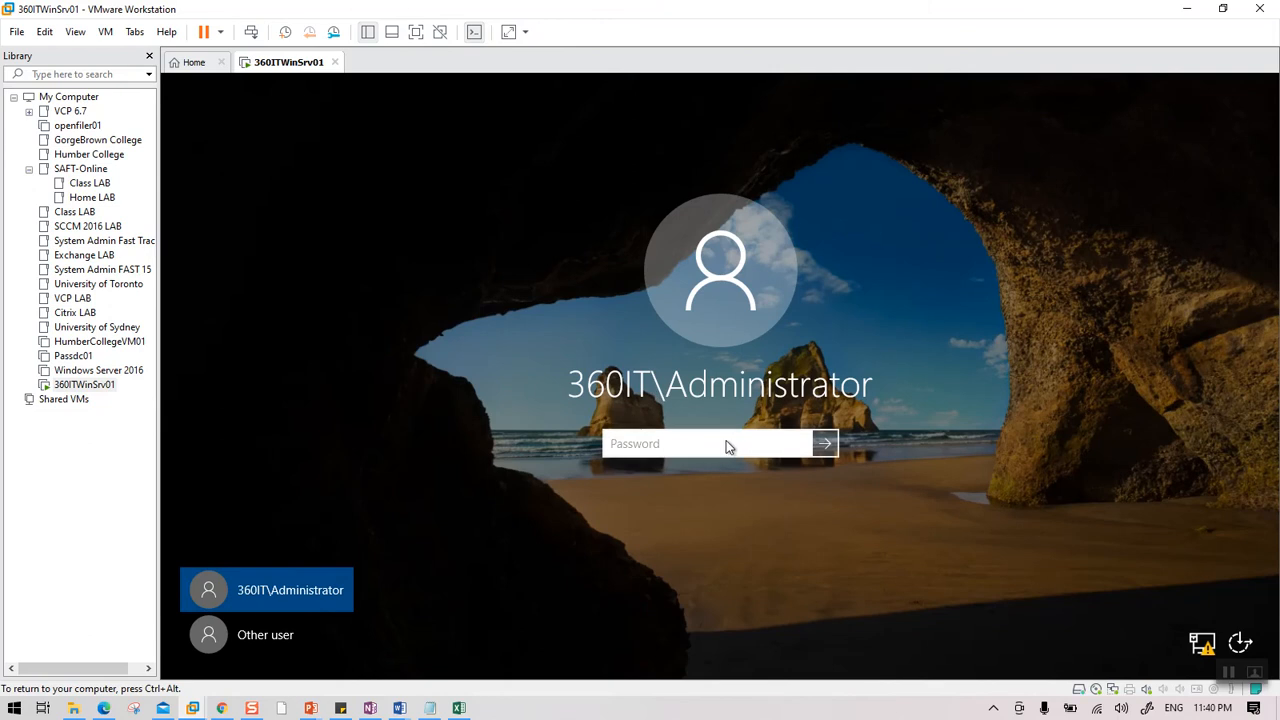
pyautogui.write('********')
pyautogui.press('Return')
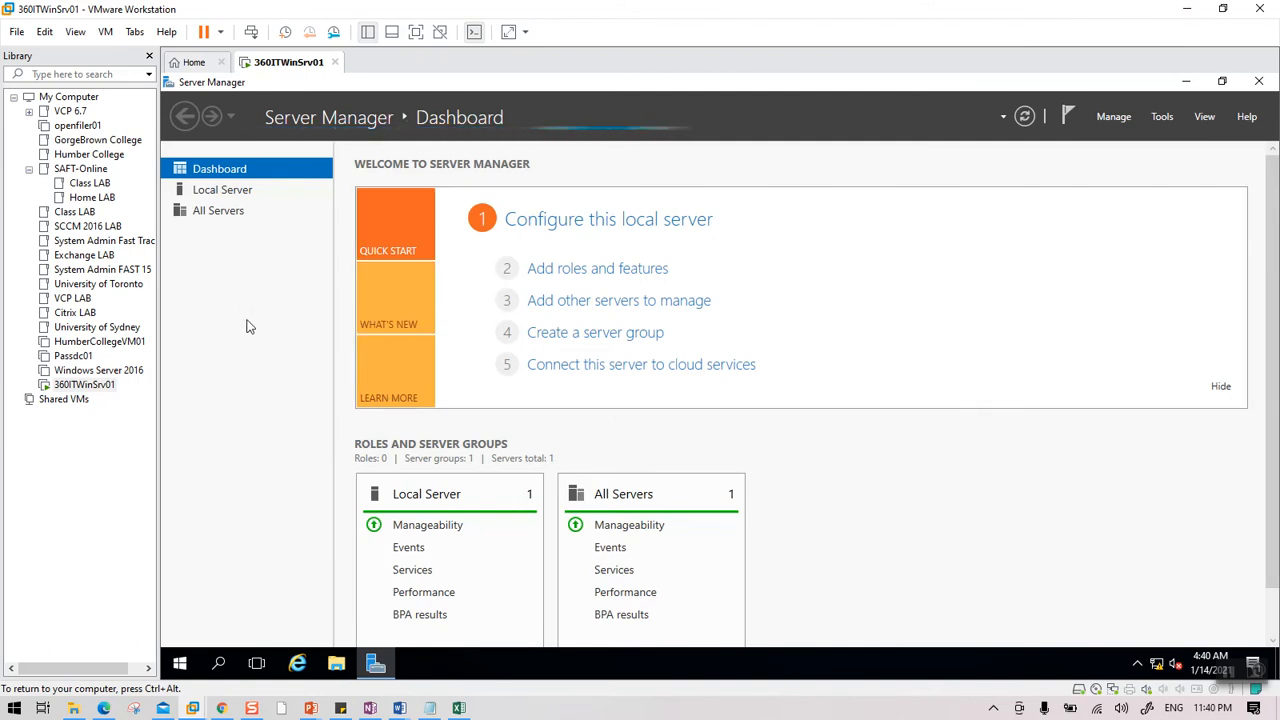
pyautogui.click(226, 193)
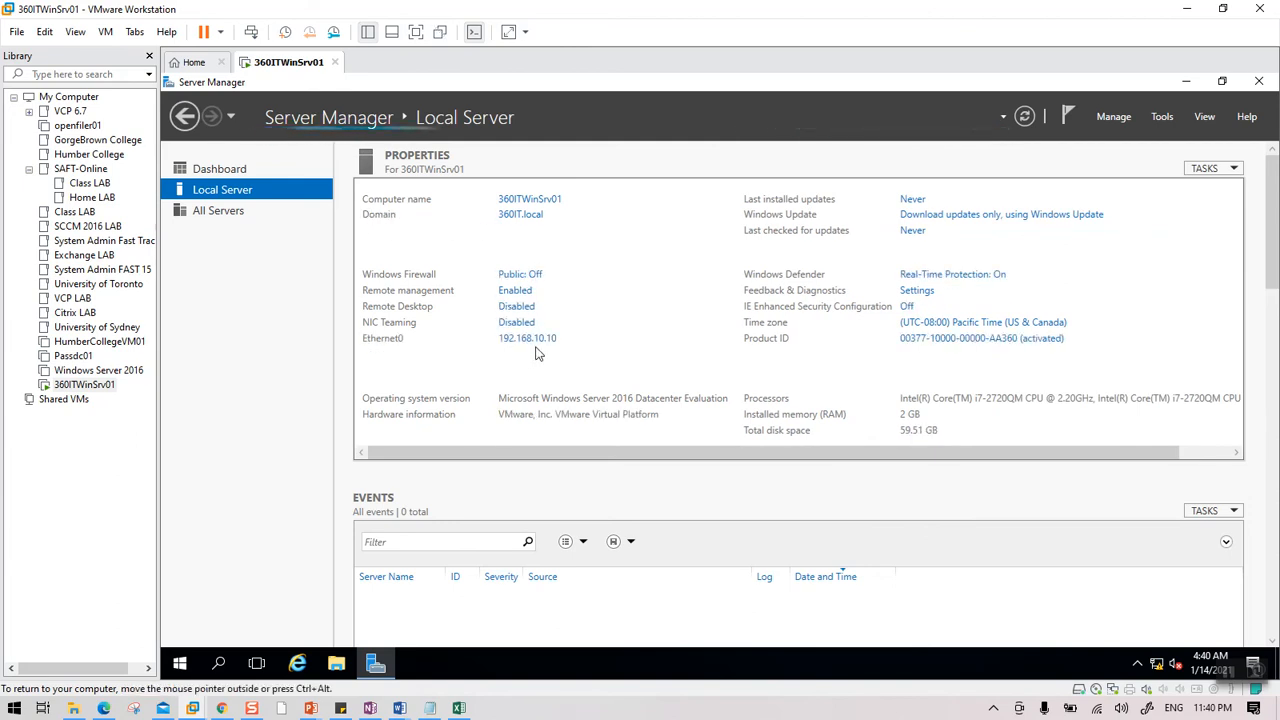
# Turn off Windows Firewall for domain networks from Local Server and apply the change.
pyautogui.click(533, 276)
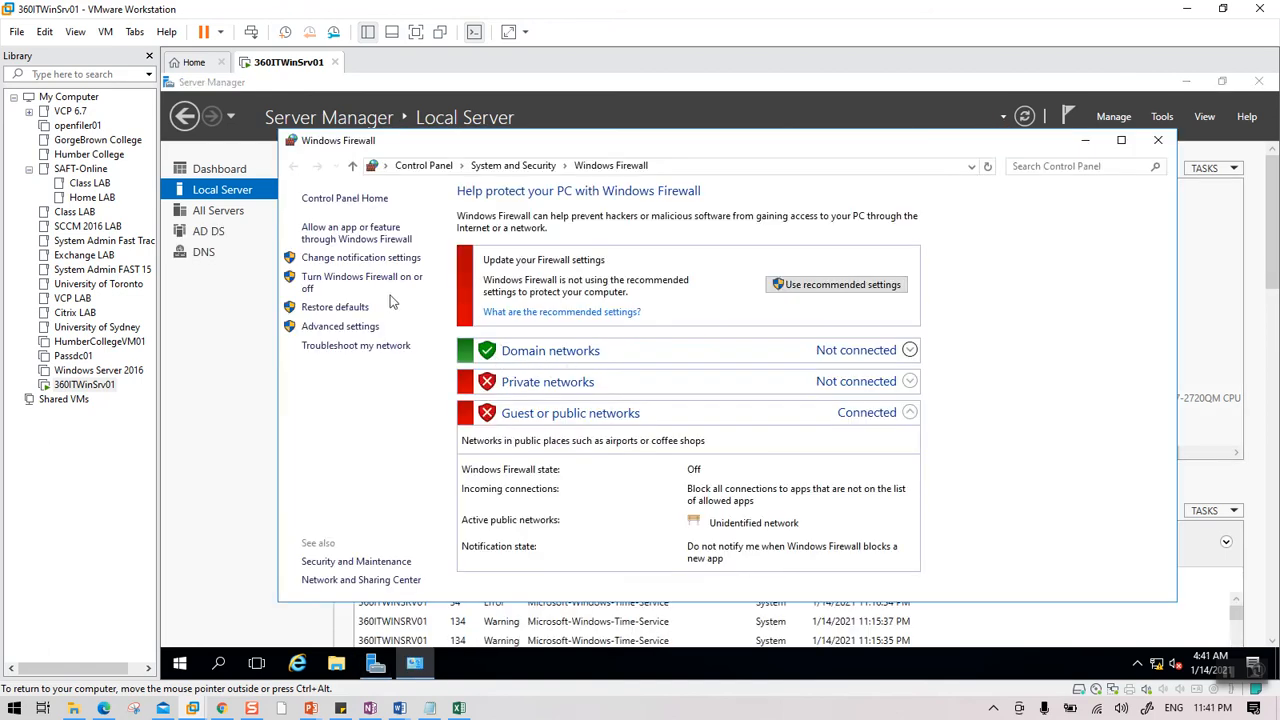
pyautogui.click(335, 283)
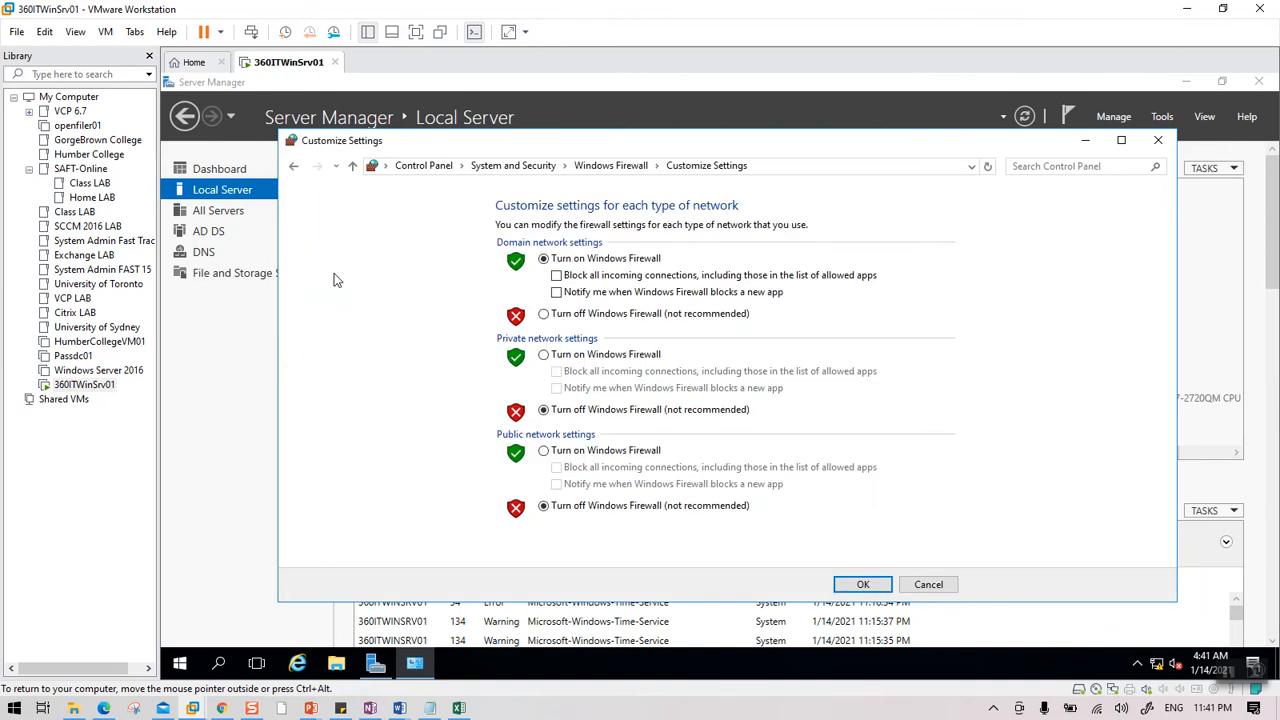
pyautogui.click(563, 318)
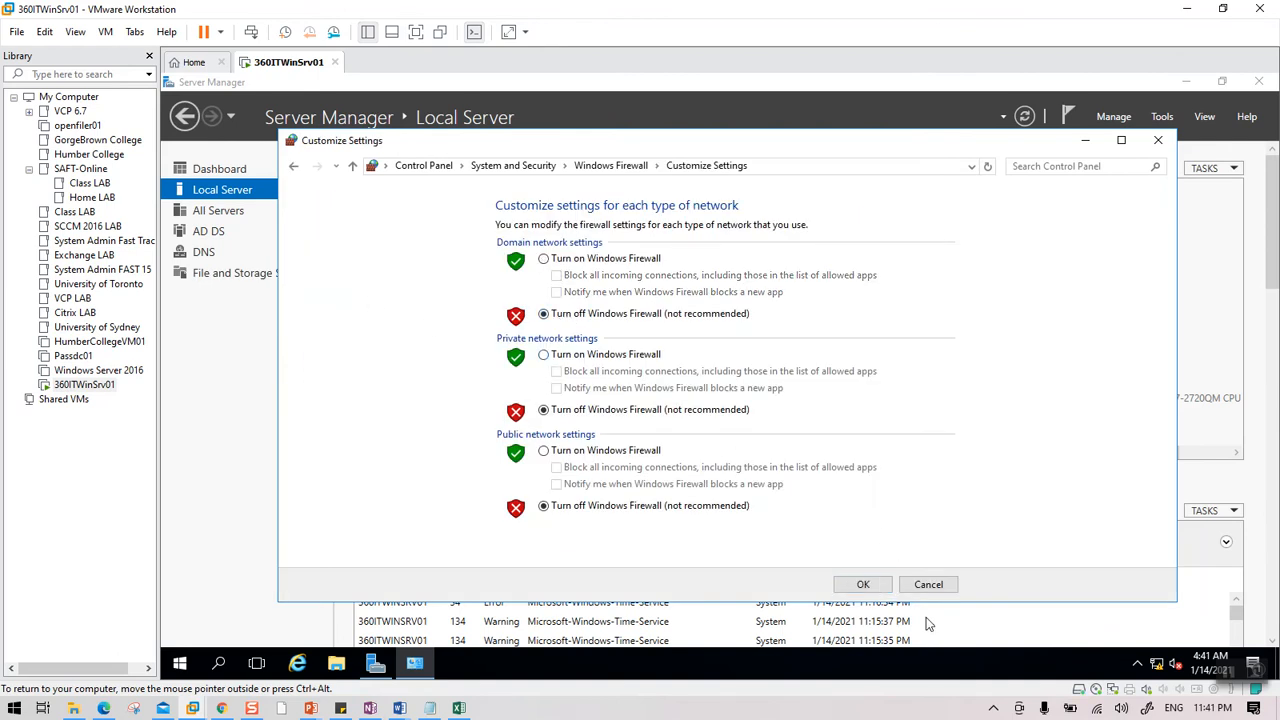
pyautogui.click(863, 585)
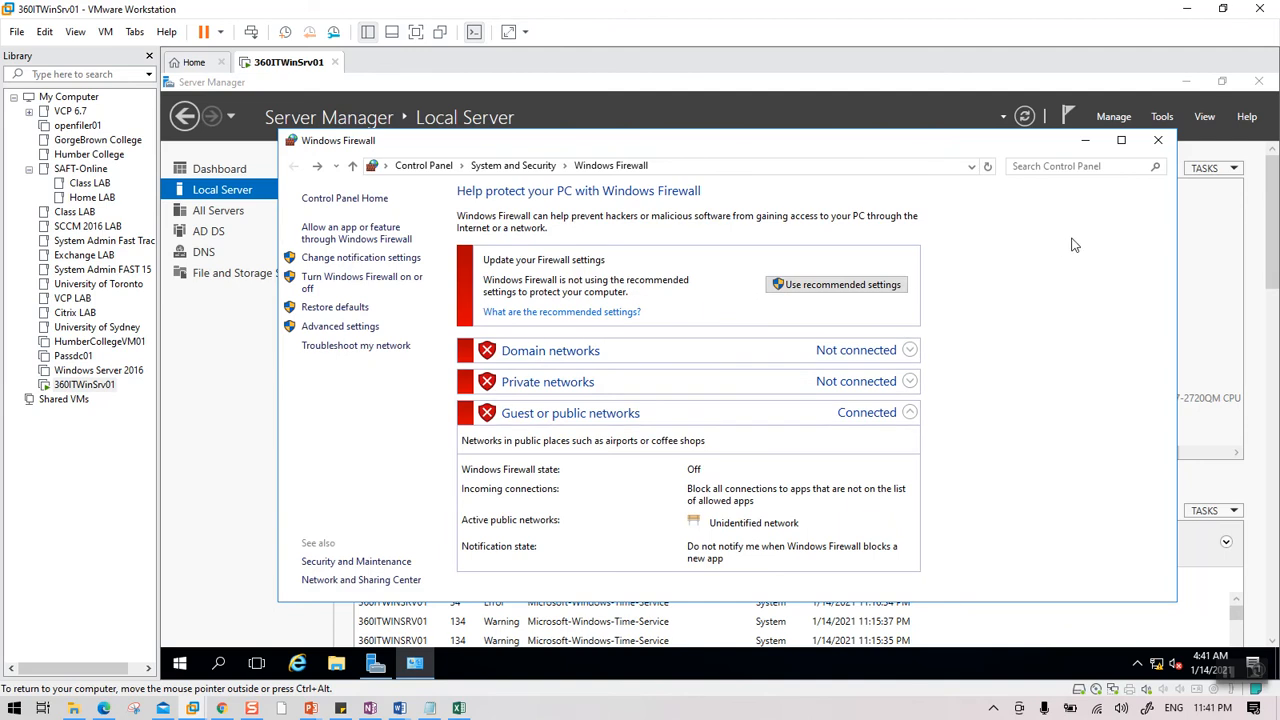
pyautogui.click(1158, 141)
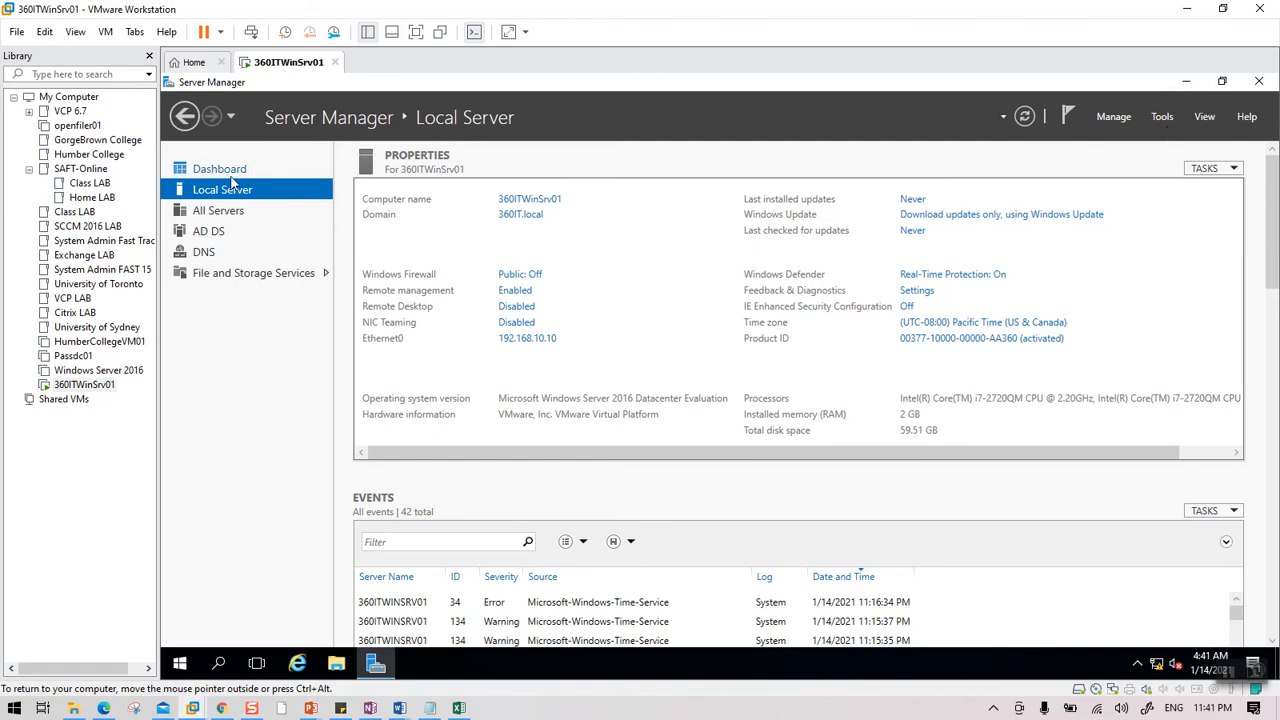
# Launch Active Directory Users and Computers maximized, showing 360IT.local's Users container sorted by name descending.
pyautogui.click(1163, 118)
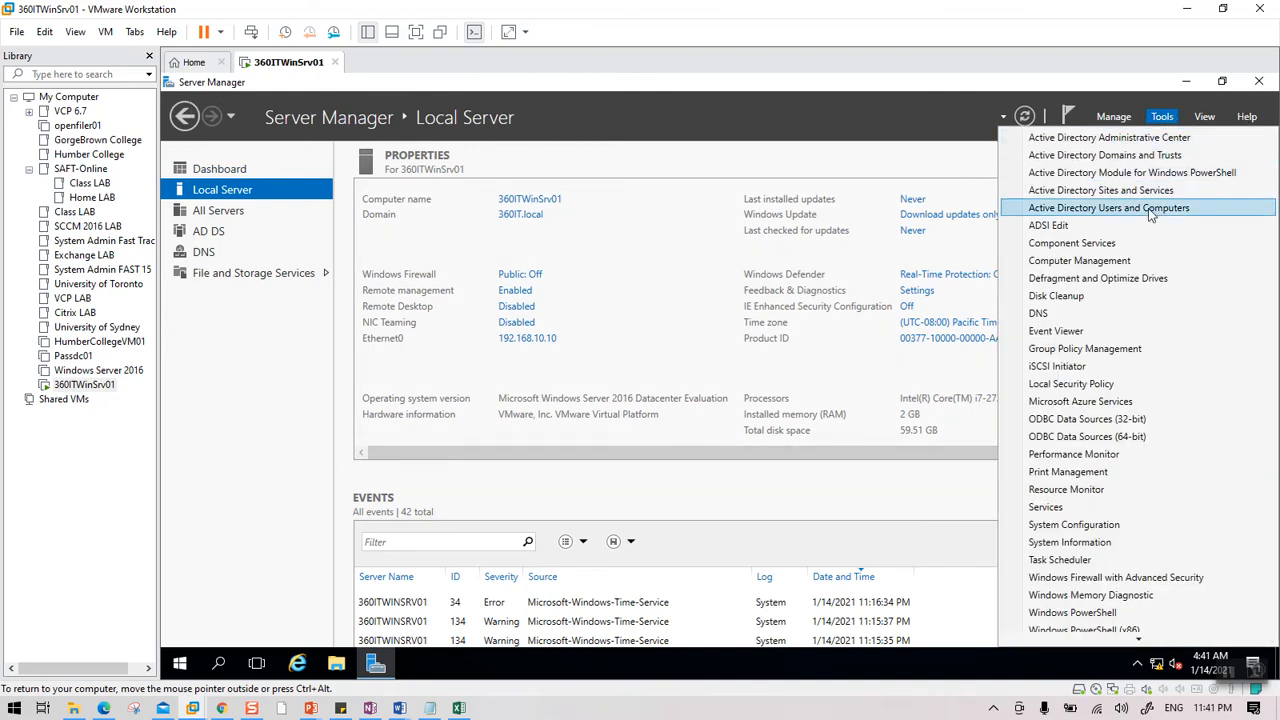
pyautogui.click(1088, 209)
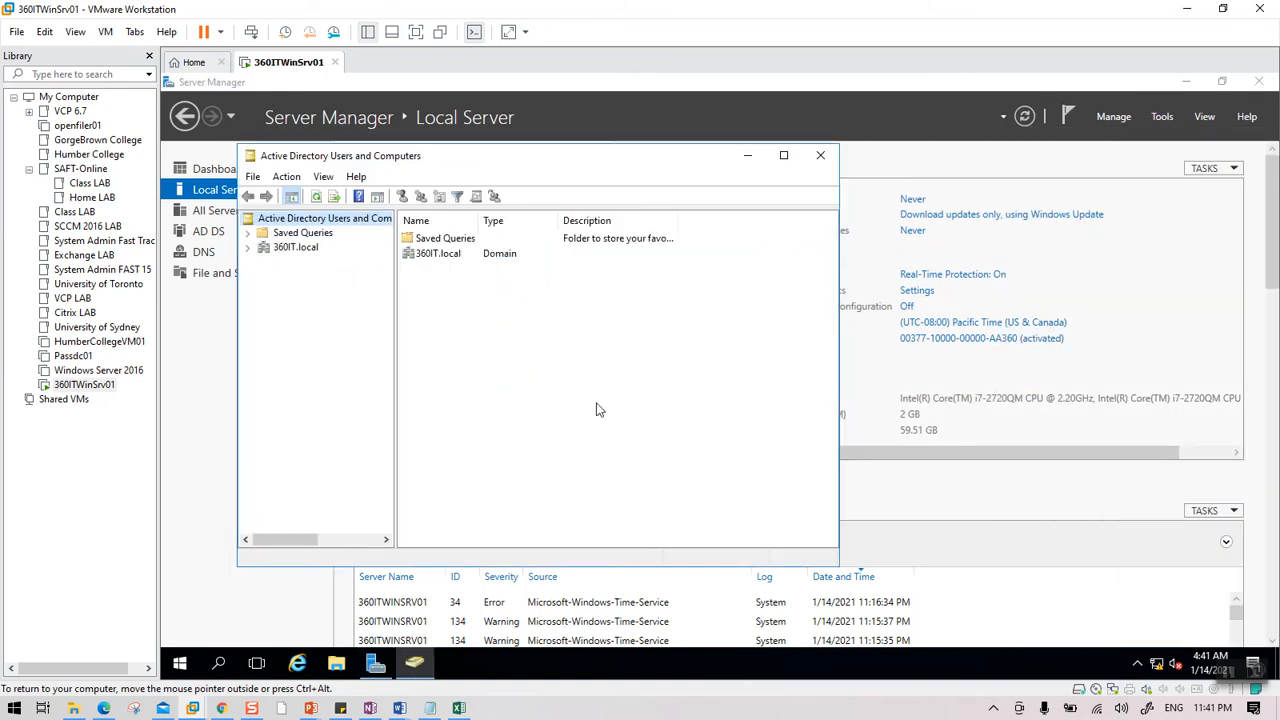
pyautogui.doubleClick(700, 163)
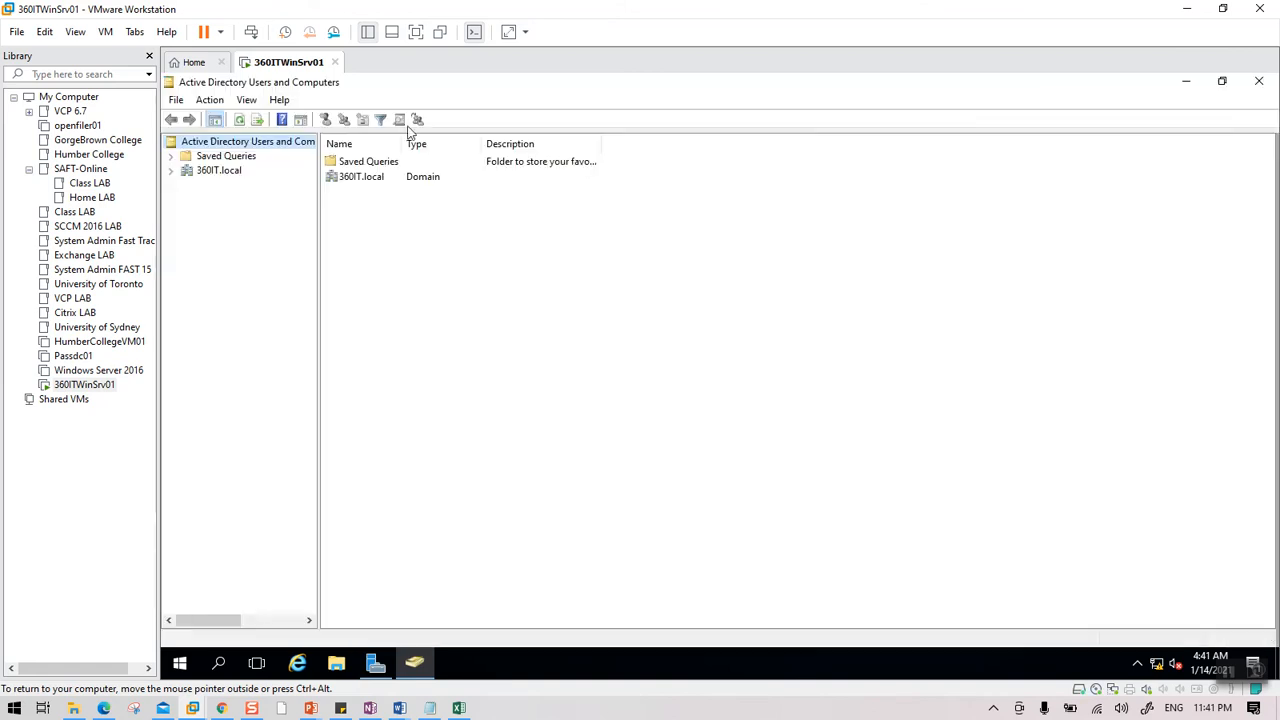
pyautogui.click(171, 171)
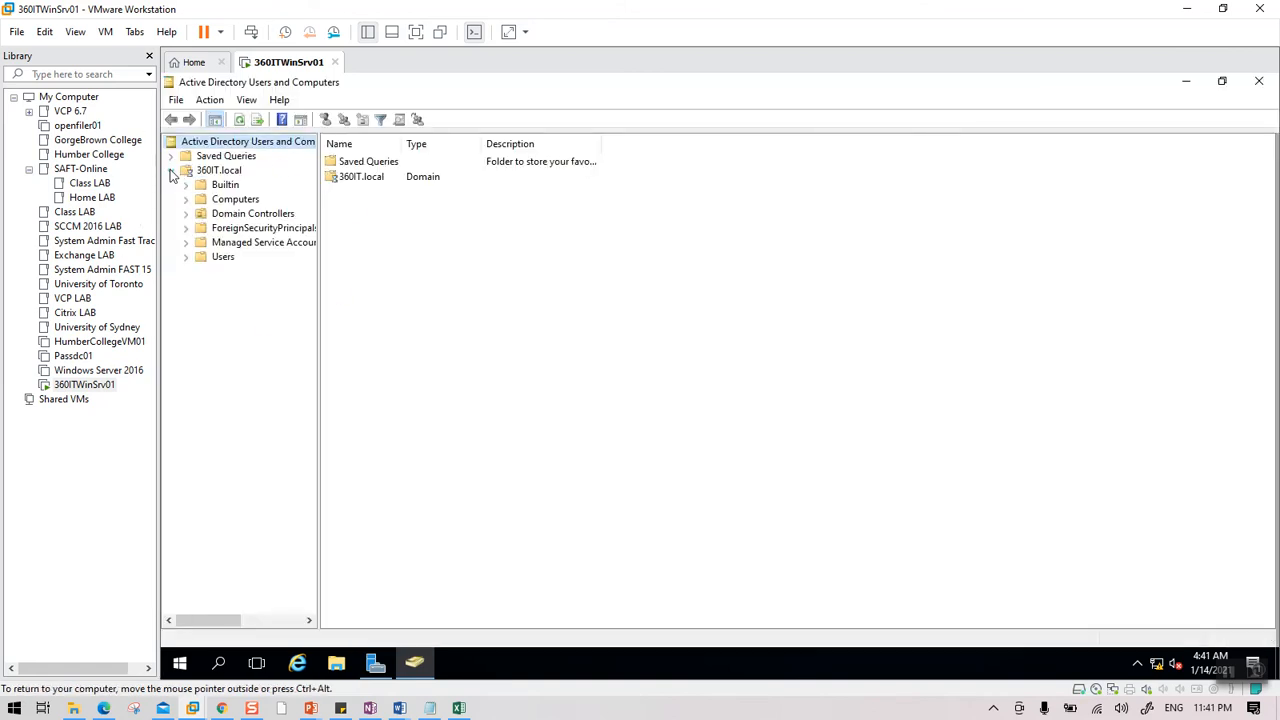
pyautogui.click(222, 259)
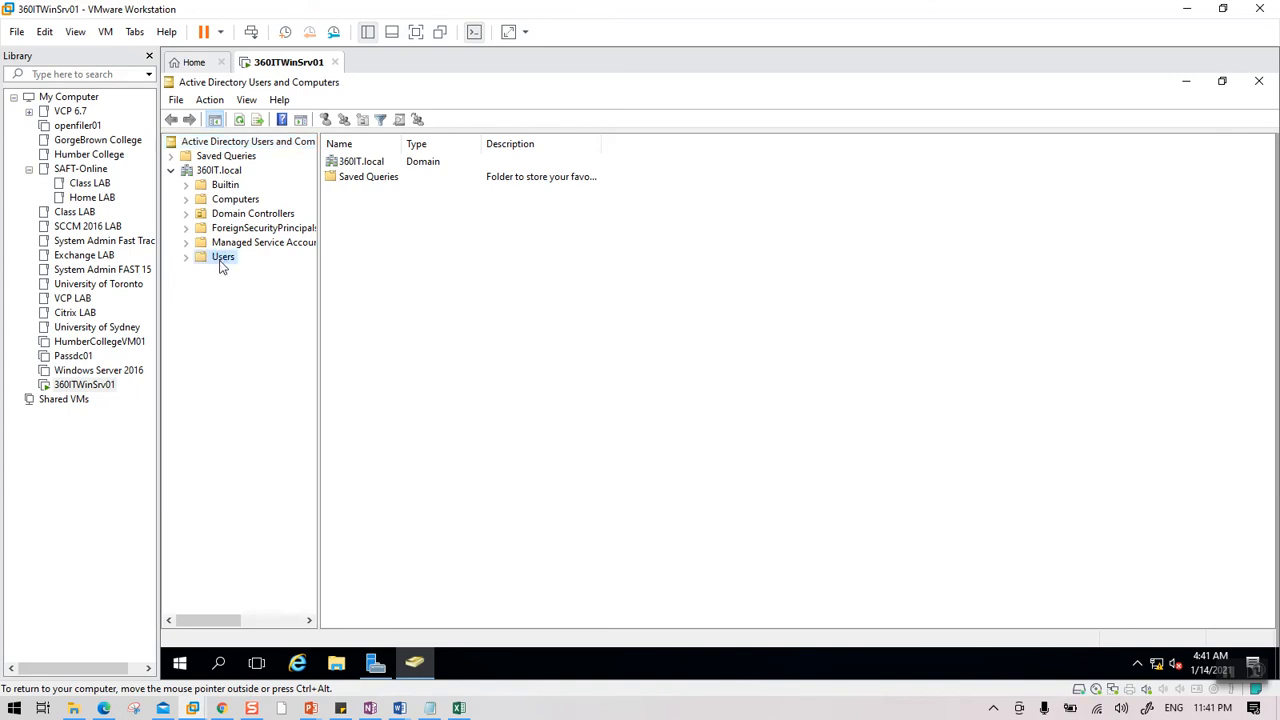
pyautogui.click(372, 145)
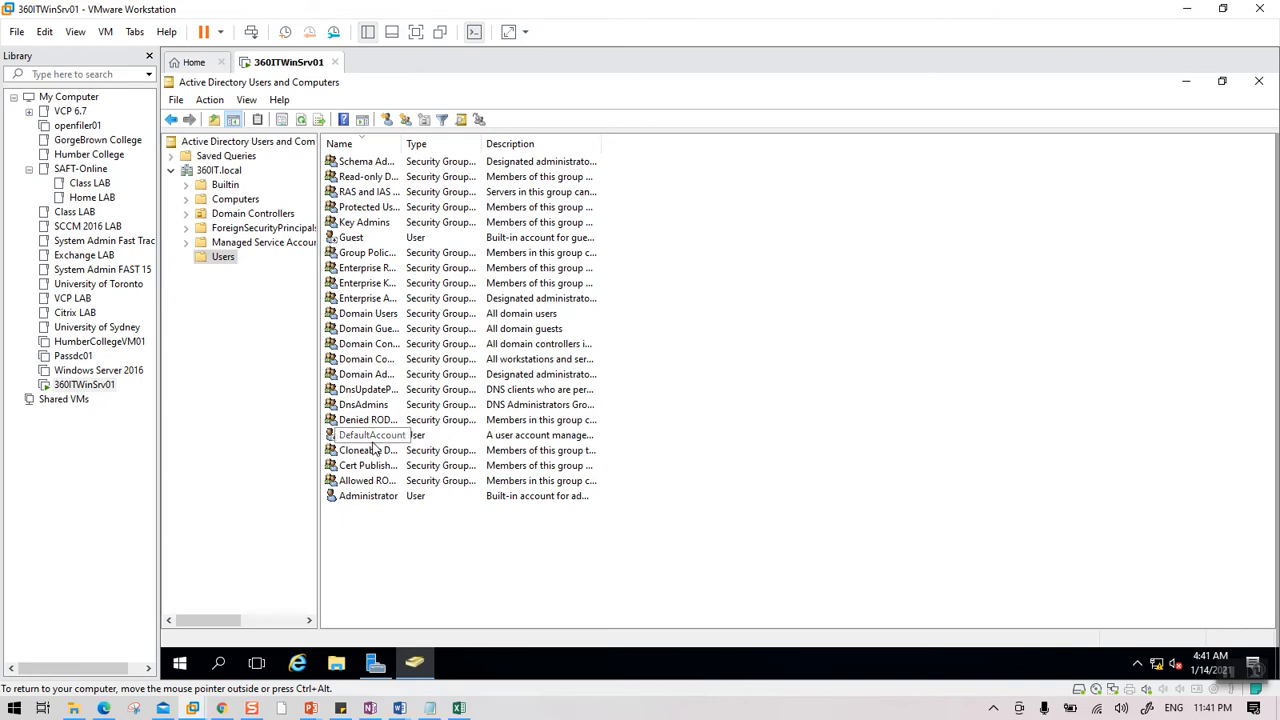
pyautogui.click(366, 500)
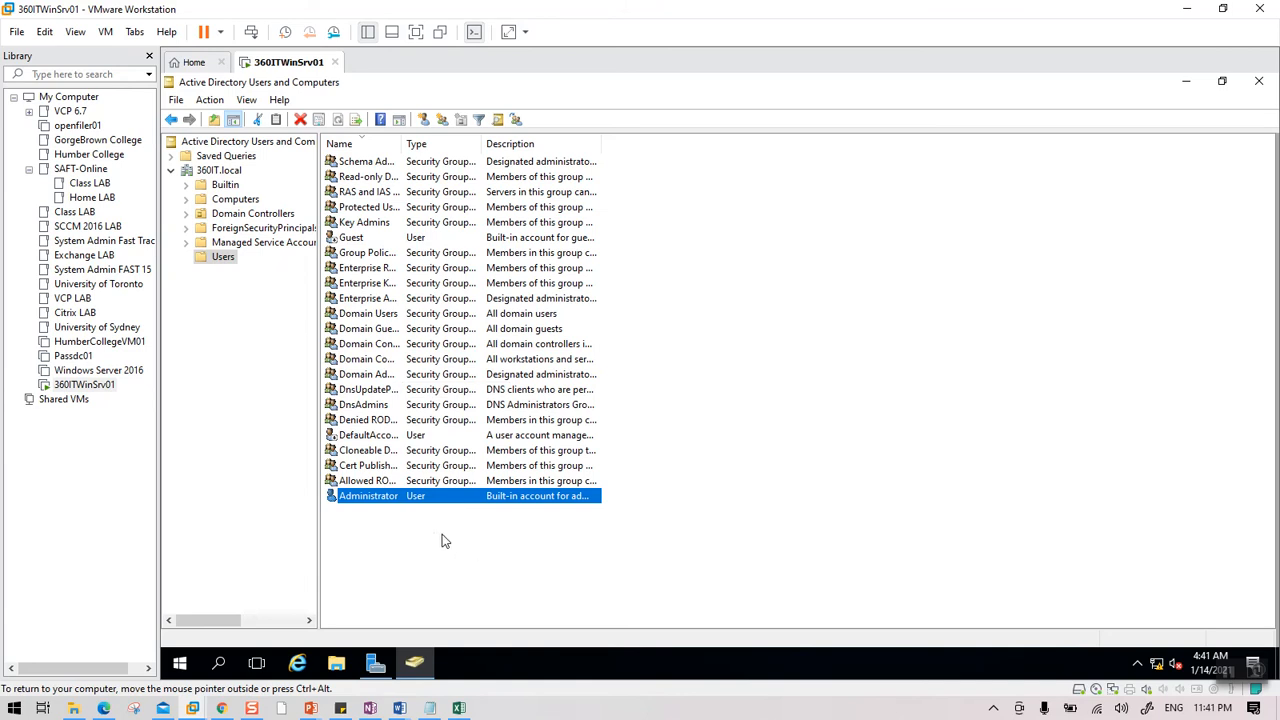
pyautogui.rightClick(225, 260)
pyautogui.moveTo(286, 309)
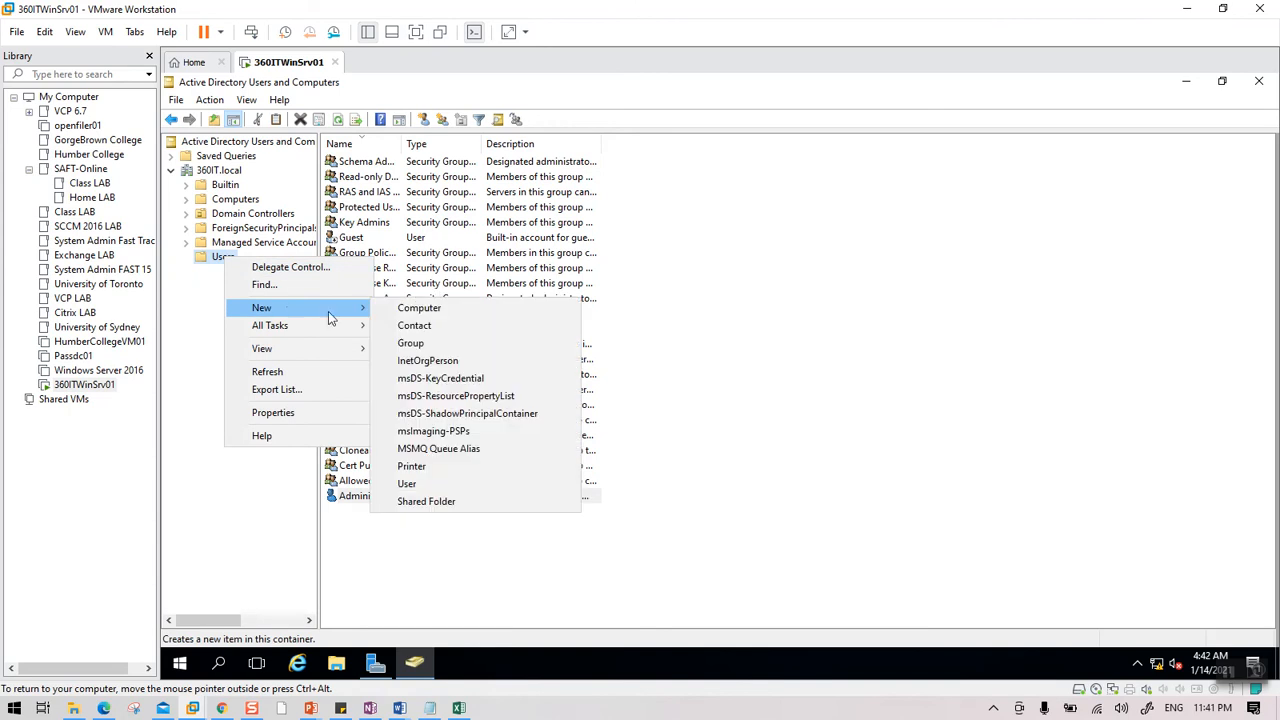
pyautogui.click(441, 487)
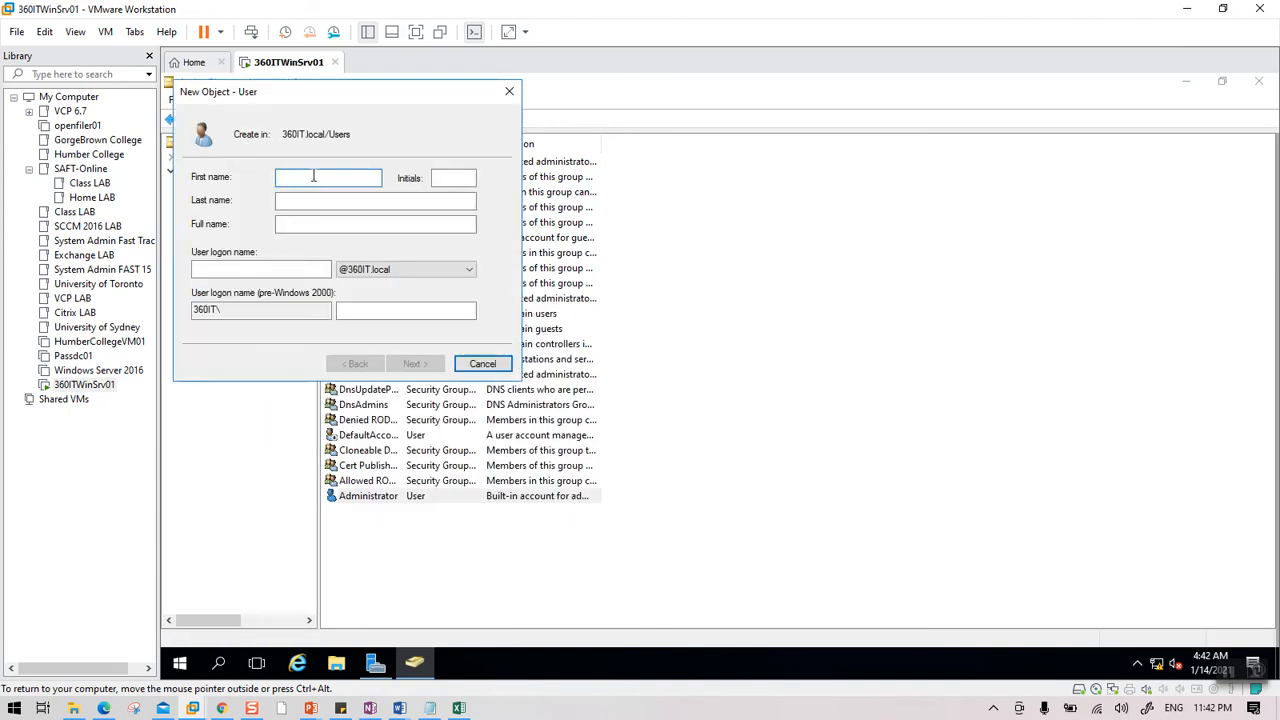
pyautogui.press('Tab')
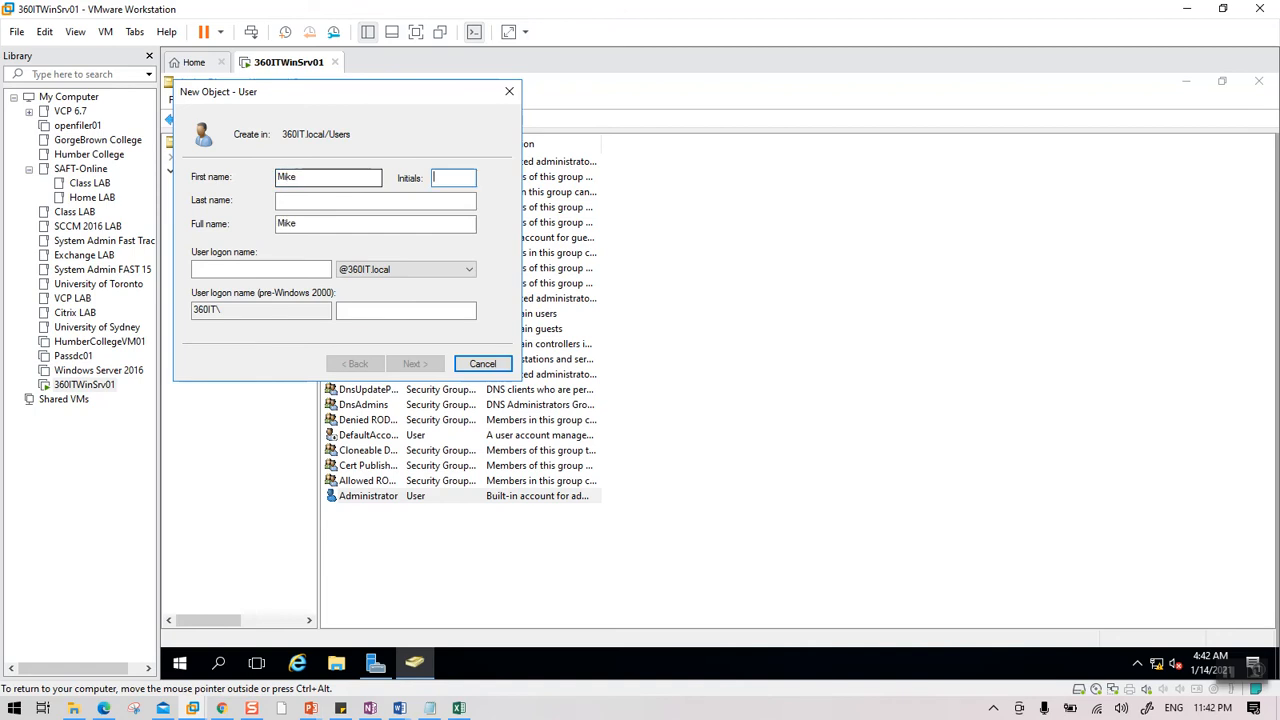
pyautogui.press('Tab')
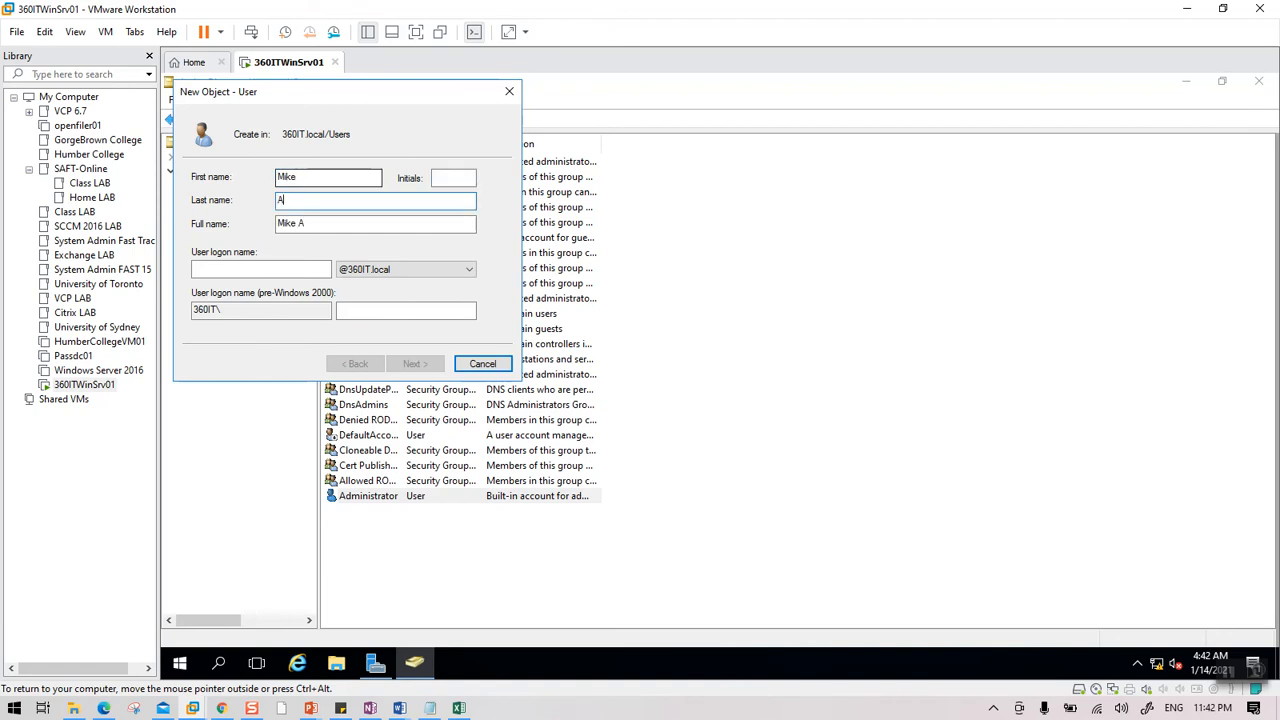
pyautogui.press('Tab')
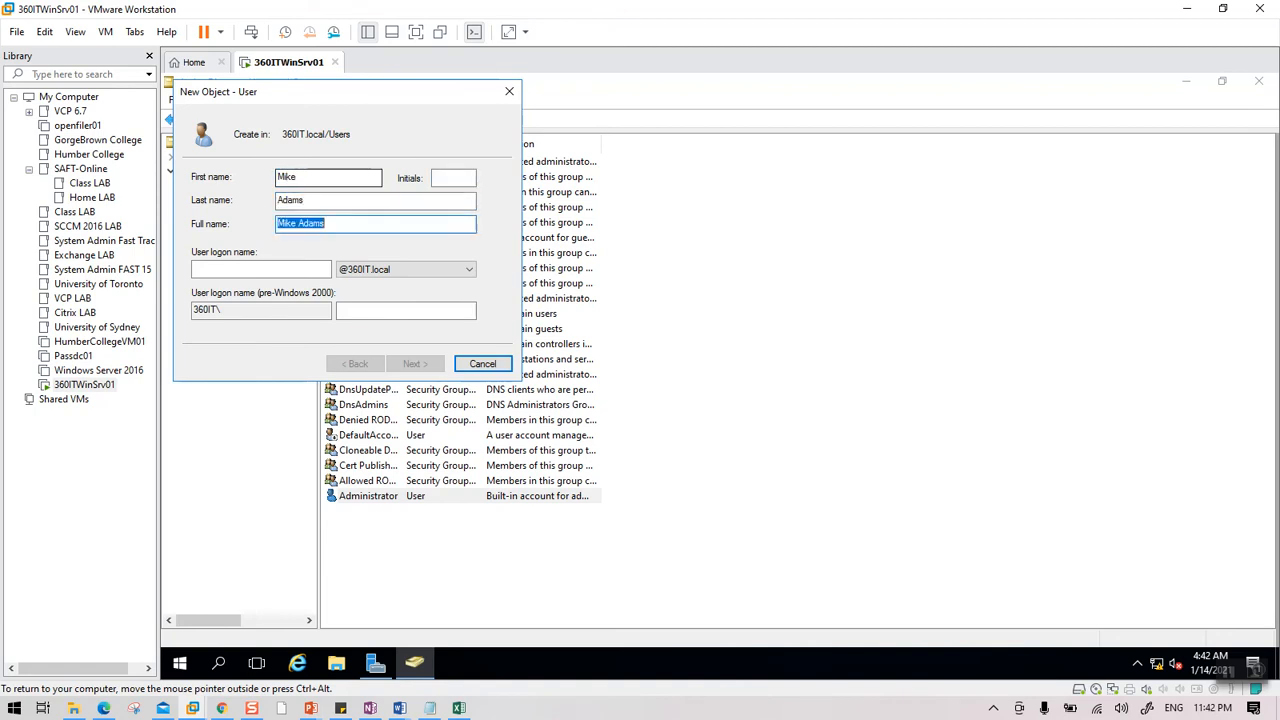
pyautogui.press('Tab')
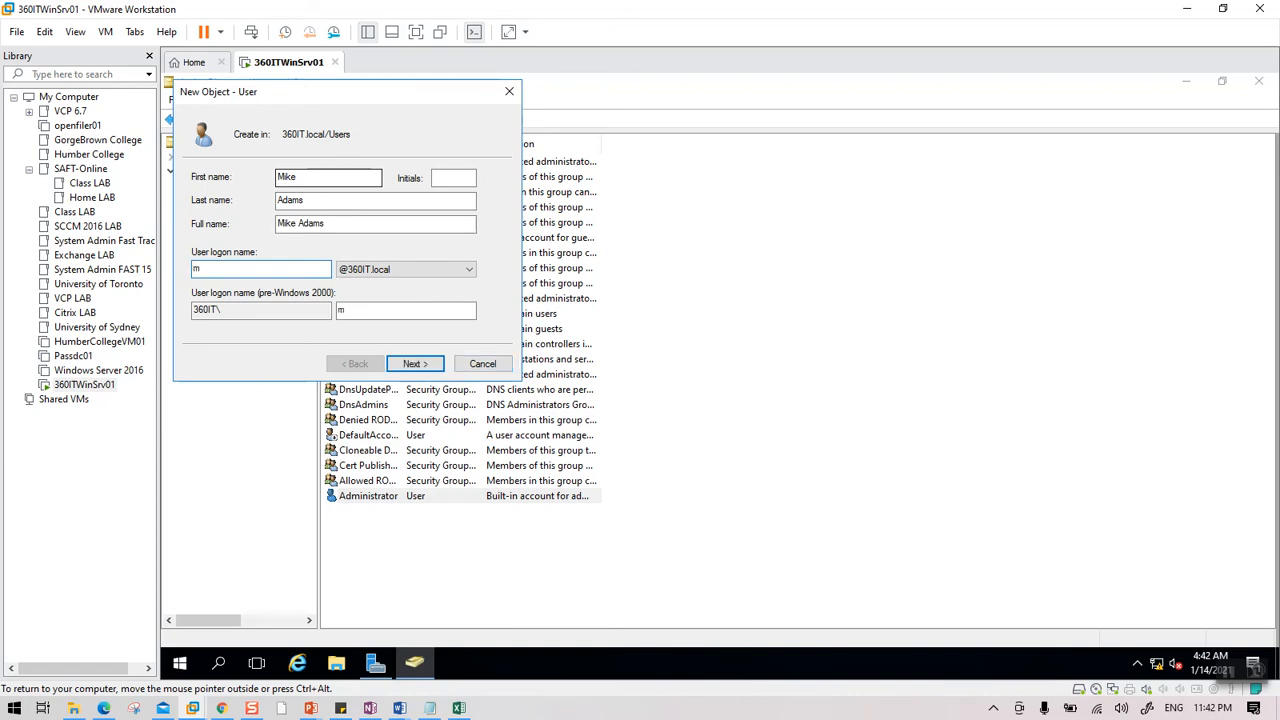
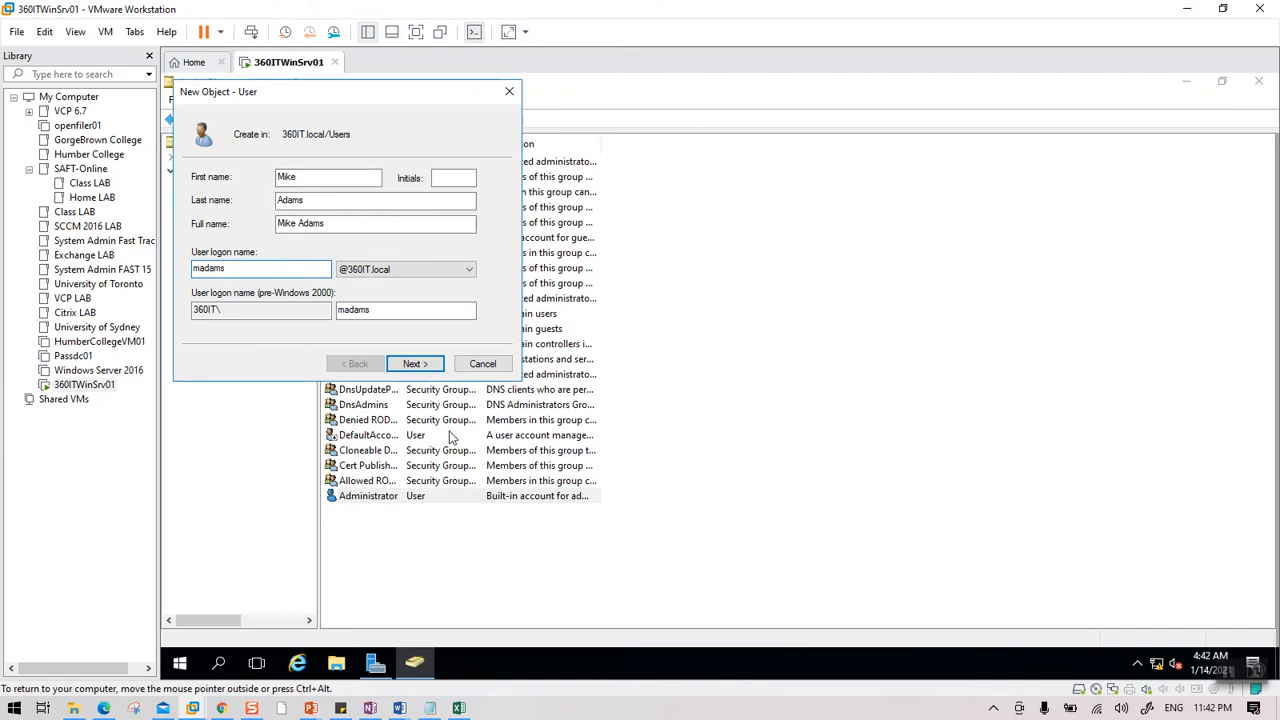
# Enter and confirm the account password, clear the must-change-at-logon option, and finish.
pyautogui.click(414, 364)
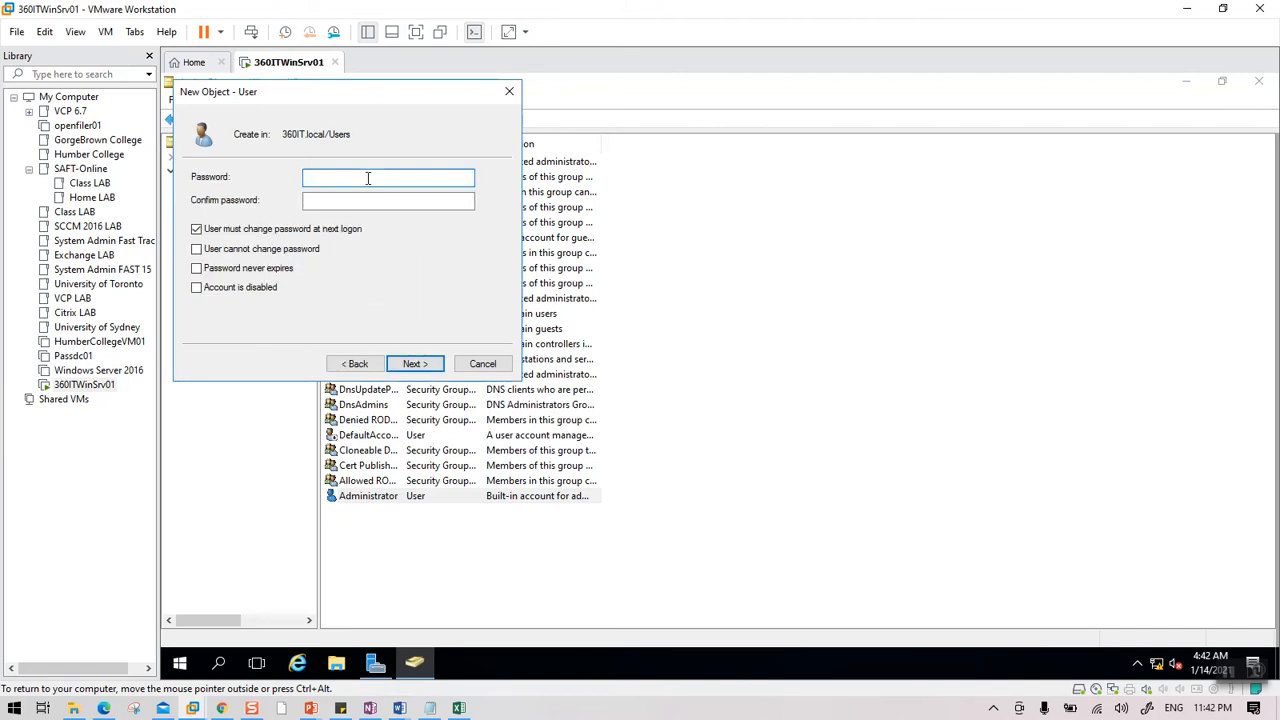
pyautogui.write('1')
pyautogui.press('Tab')
pyautogui.write('P@ssw0')
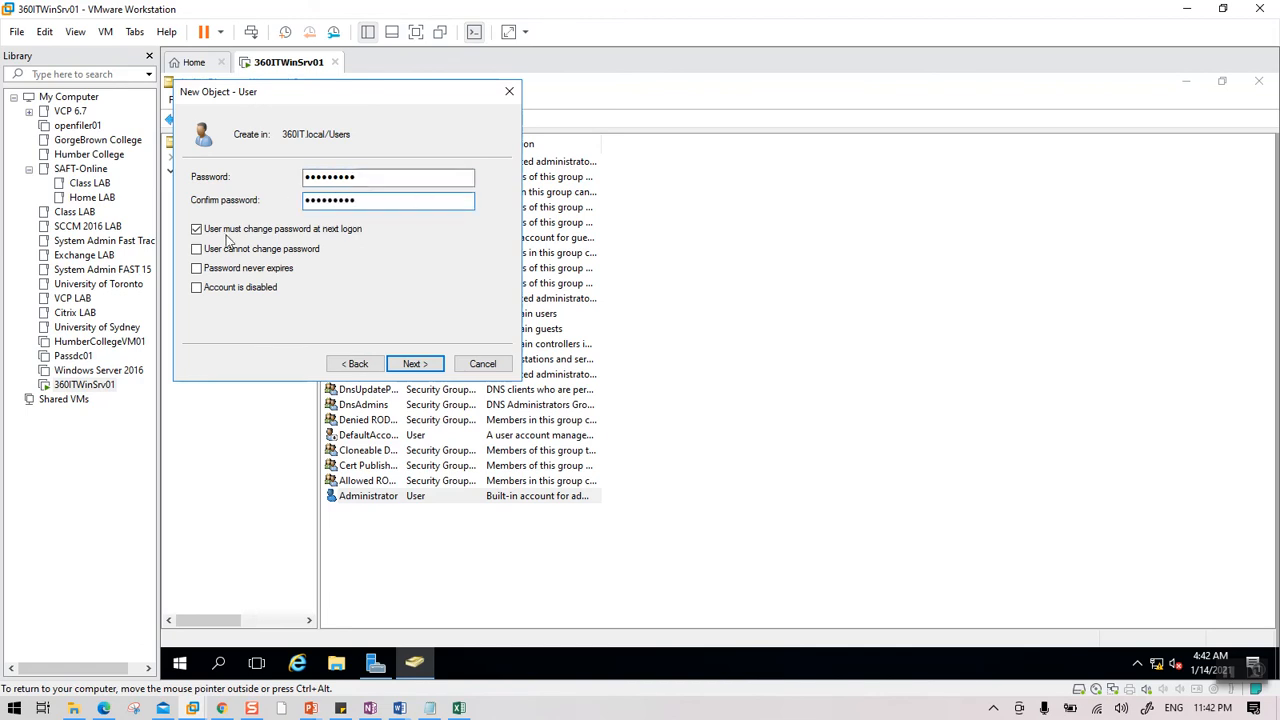
pyautogui.click(221, 234)
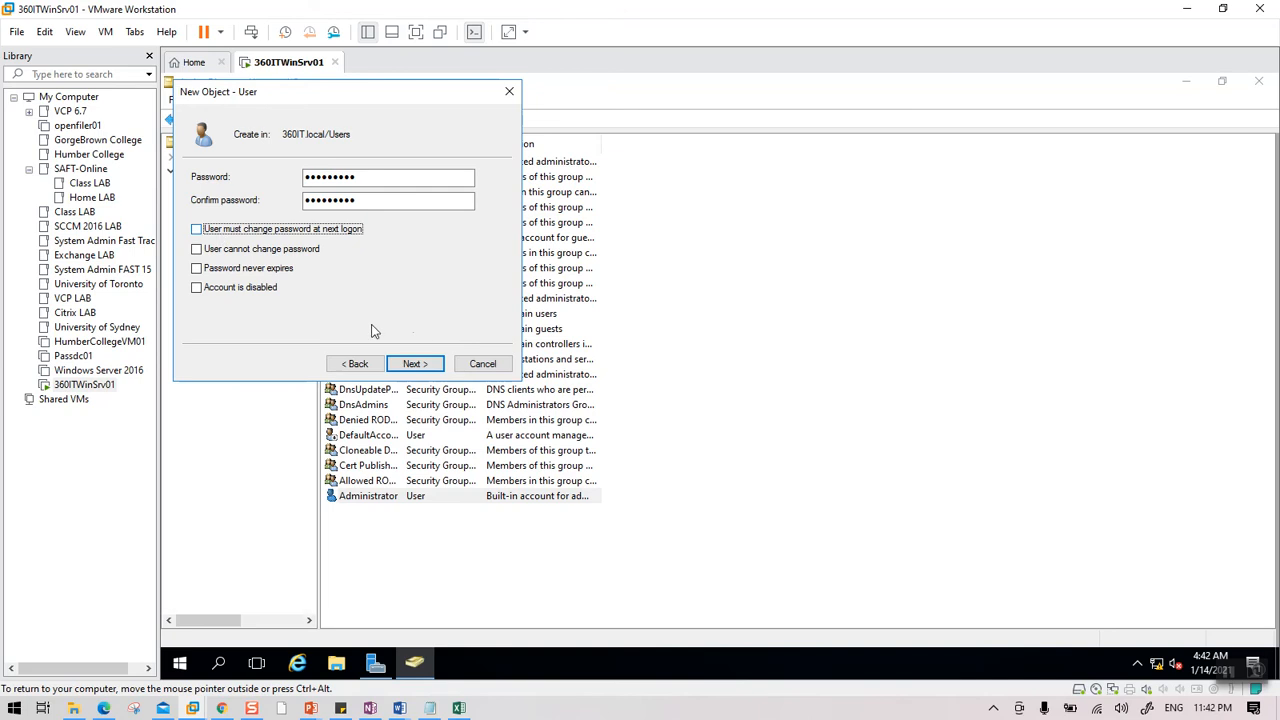
pyautogui.click(414, 364)
pyautogui.click(416, 364)
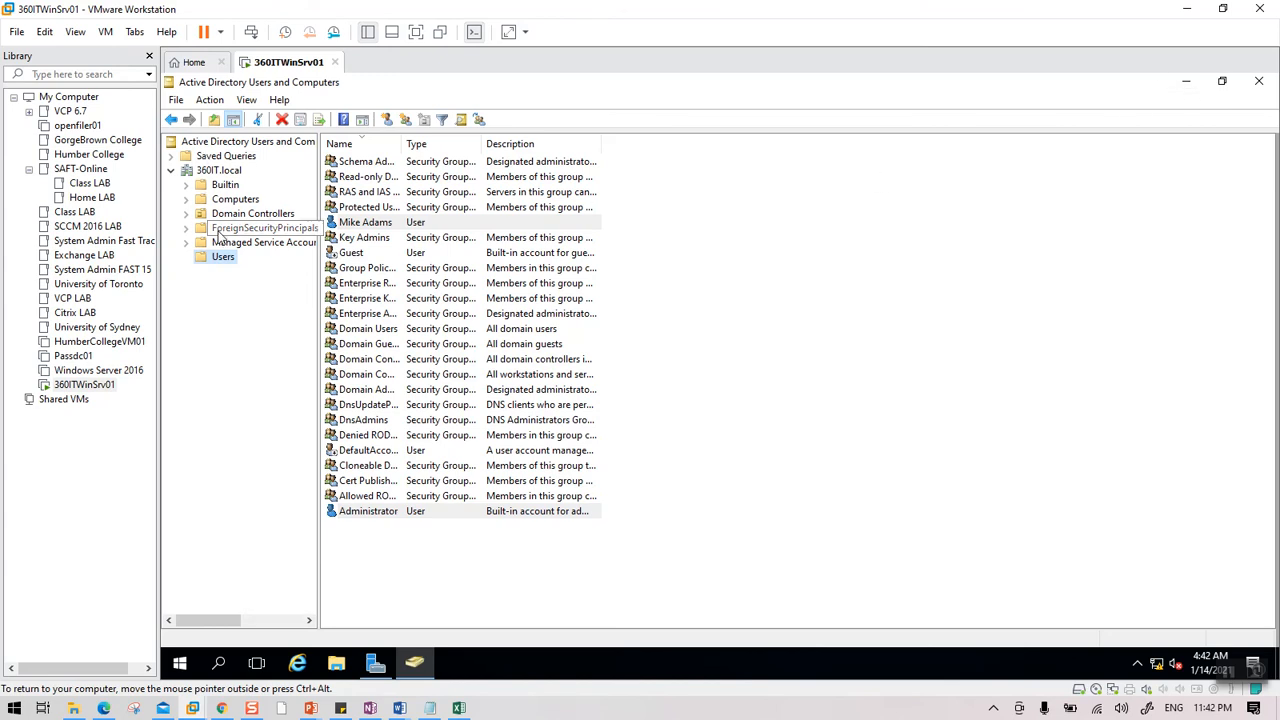
# Drag NewUsers.csv and CreateLabUsers.ps1 from the host folder onto the server's desktop.
pyautogui.click(1186, 82)
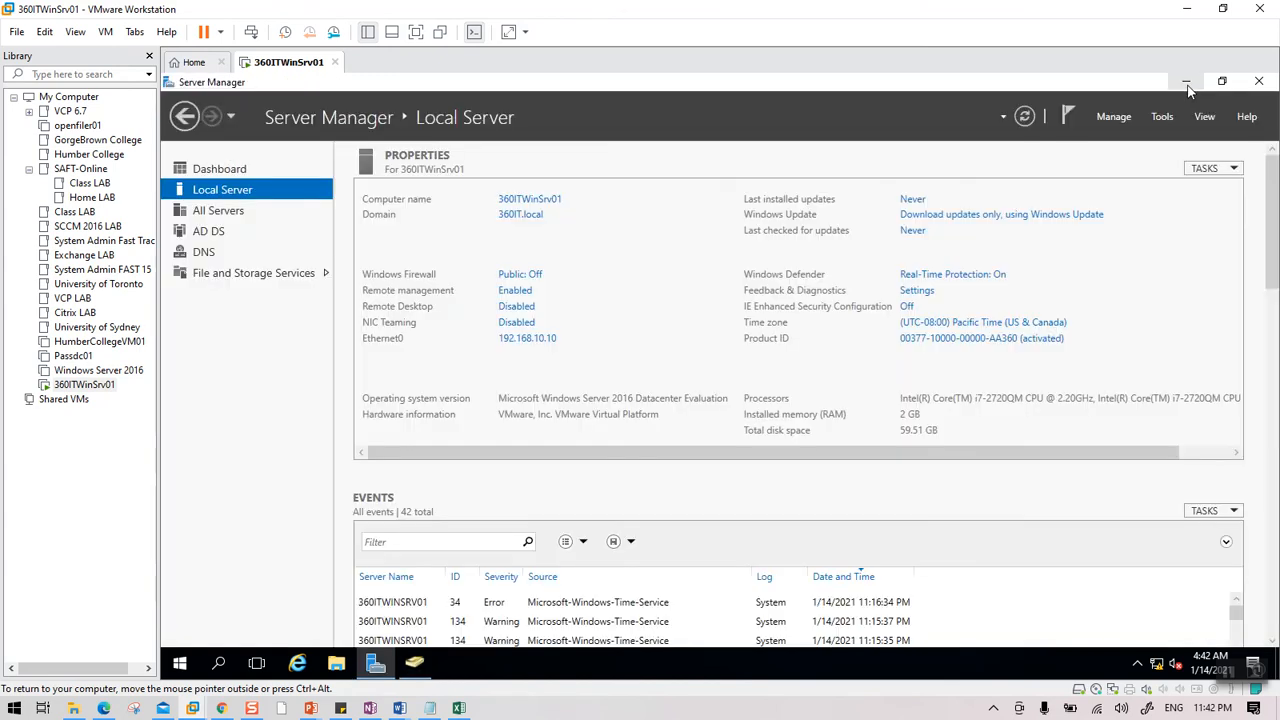
pyautogui.click(1186, 82)
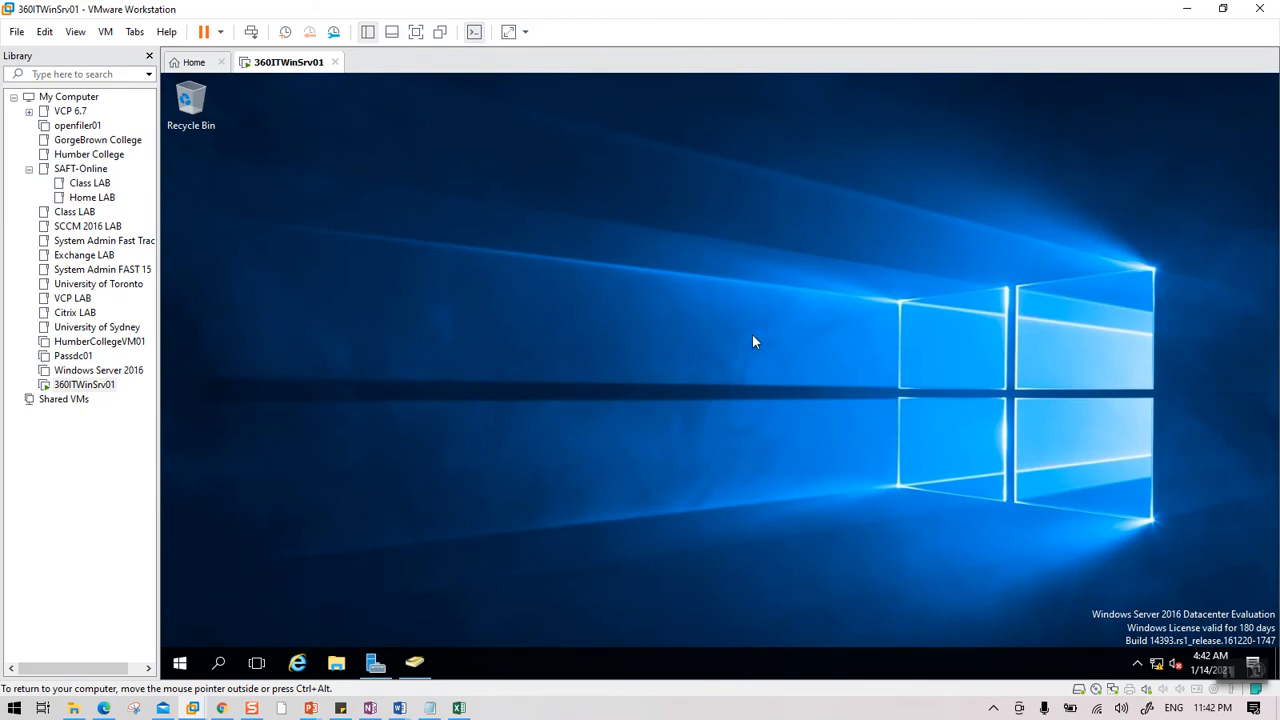
pyautogui.click(73, 708)
pyautogui.moveTo(355, 20); pyautogui.dragTo(1060, 210)
pyautogui.moveTo(962, 358); pyautogui.dragTo(451, 341)
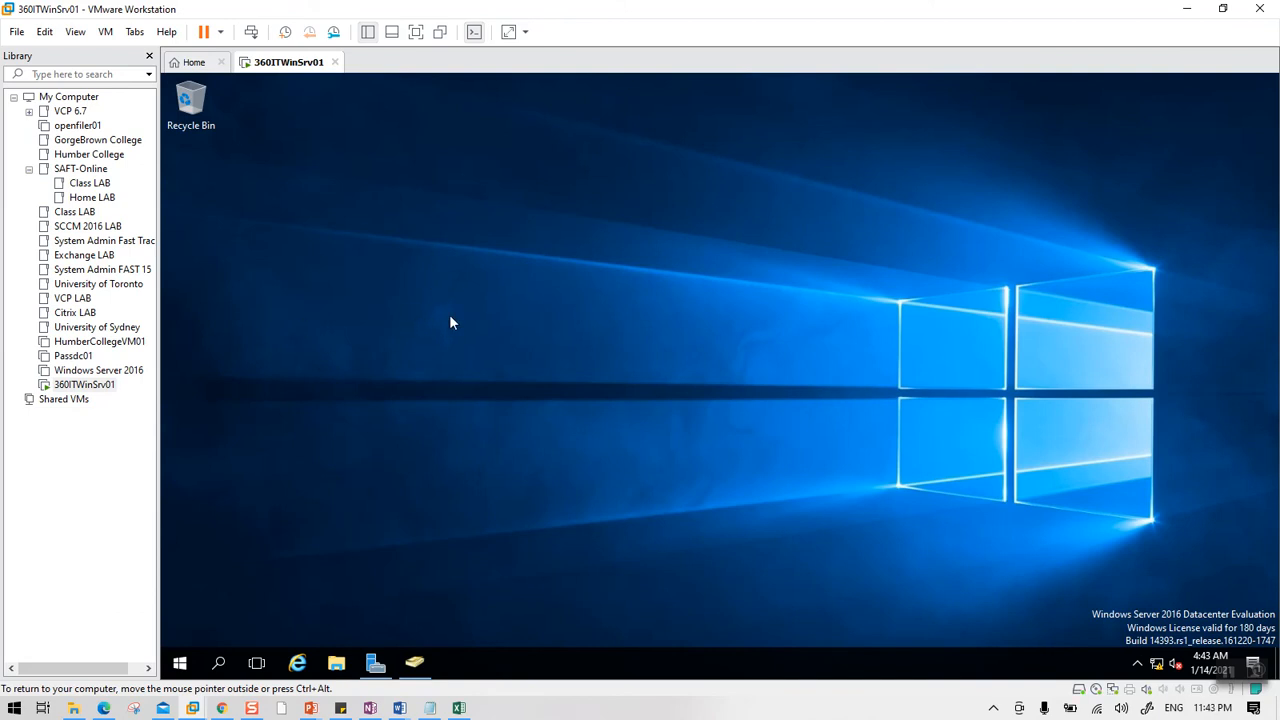
pyautogui.click(73, 708)
pyautogui.moveTo(914, 329); pyautogui.dragTo(501, 323)
pyautogui.moveTo(280, 319)
pyautogui.mouseDown()
pyautogui.moveTo(408, 340)
pyautogui.moveTo(545, 341)
pyautogui.moveTo(536, 305)
pyautogui.moveTo(914, 329)
pyautogui.moveTo(174, 332)
pyautogui.moveTo(270, 331)
pyautogui.mouseUp()
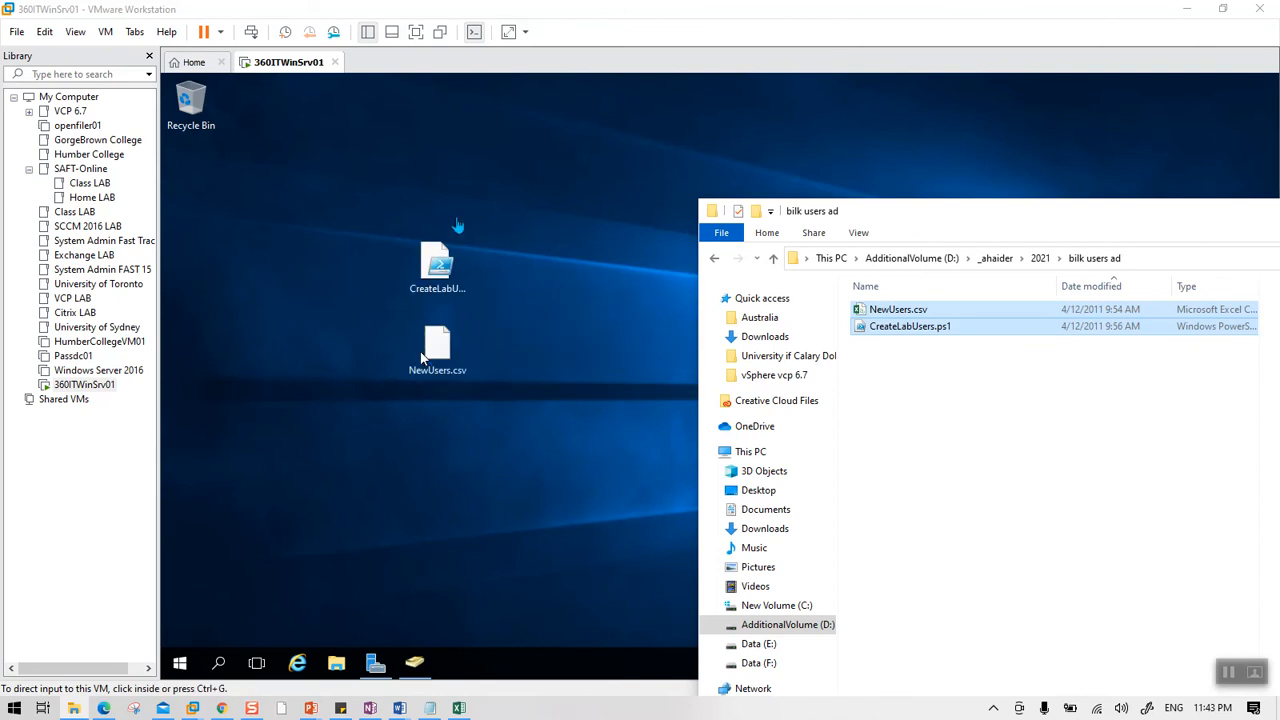
# Hide the host folder window, then select and cut both files on the server desktop.
pyautogui.moveTo(1216, 214); pyautogui.dragTo(975, 231)
pyautogui.moveTo(1170, 247); pyautogui.dragTo(1016, 254)
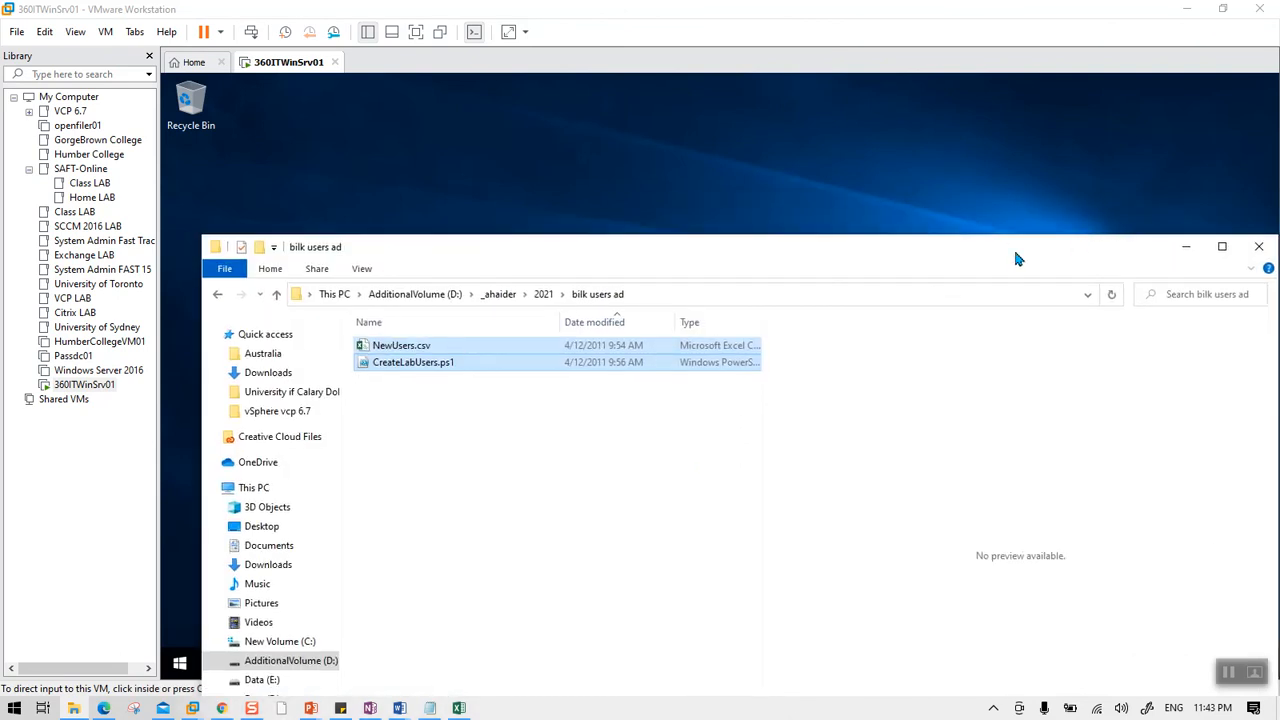
pyautogui.click(1186, 246)
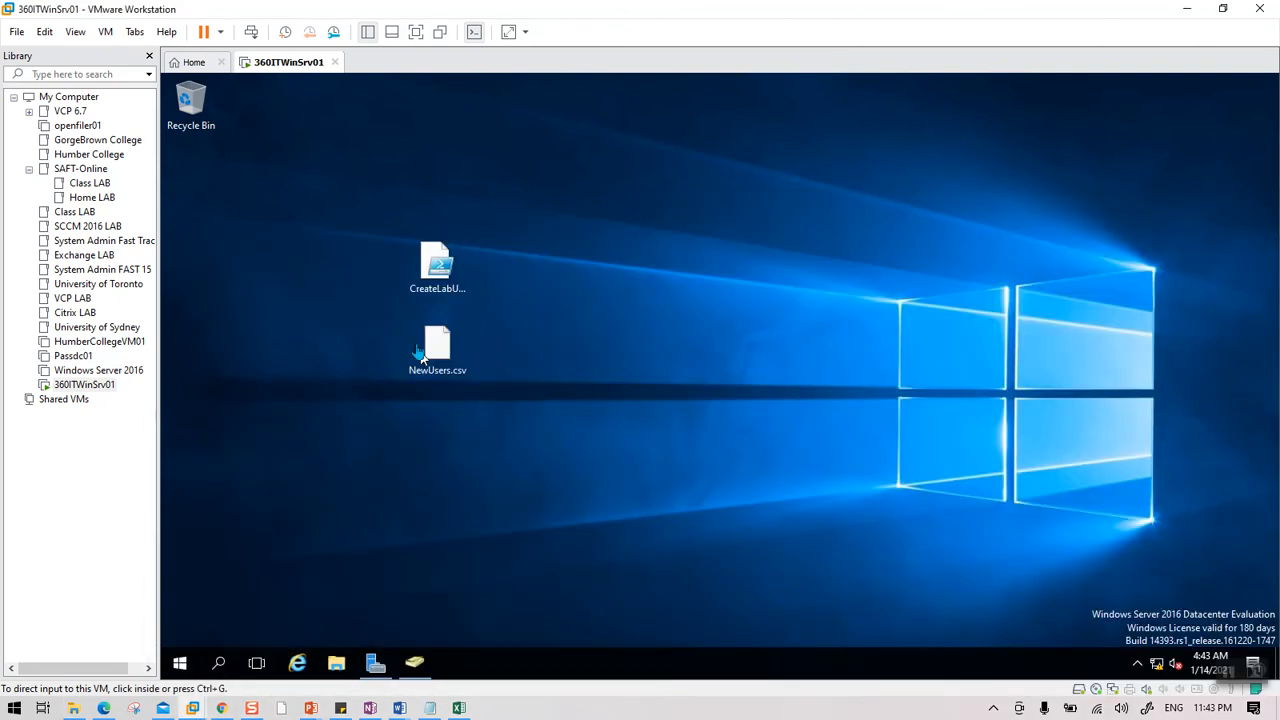
pyautogui.click(491, 400)
pyautogui.moveTo(509, 230); pyautogui.dragTo(340, 458)
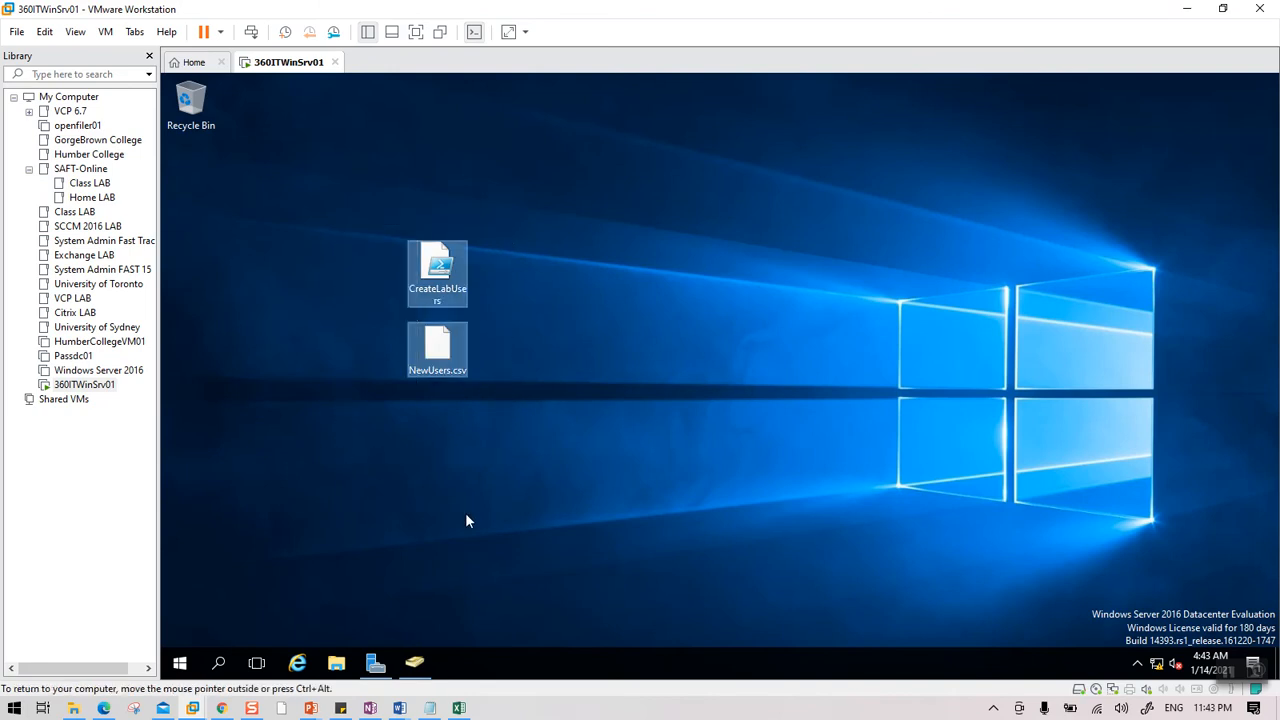
pyautogui.rightClick(457, 264)
pyautogui.click(491, 345)
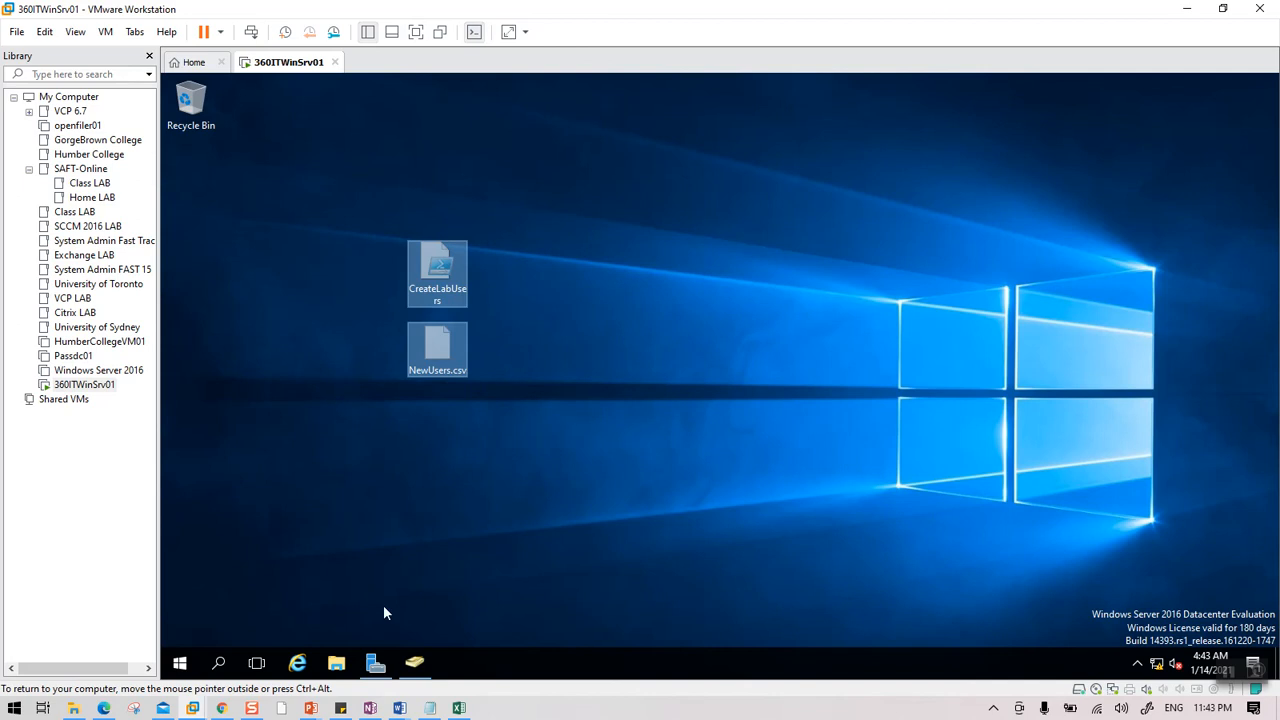
# Open Local Disk (C:) in the server's File Explorer and paste both lab files into its root.
pyautogui.click(337, 665)
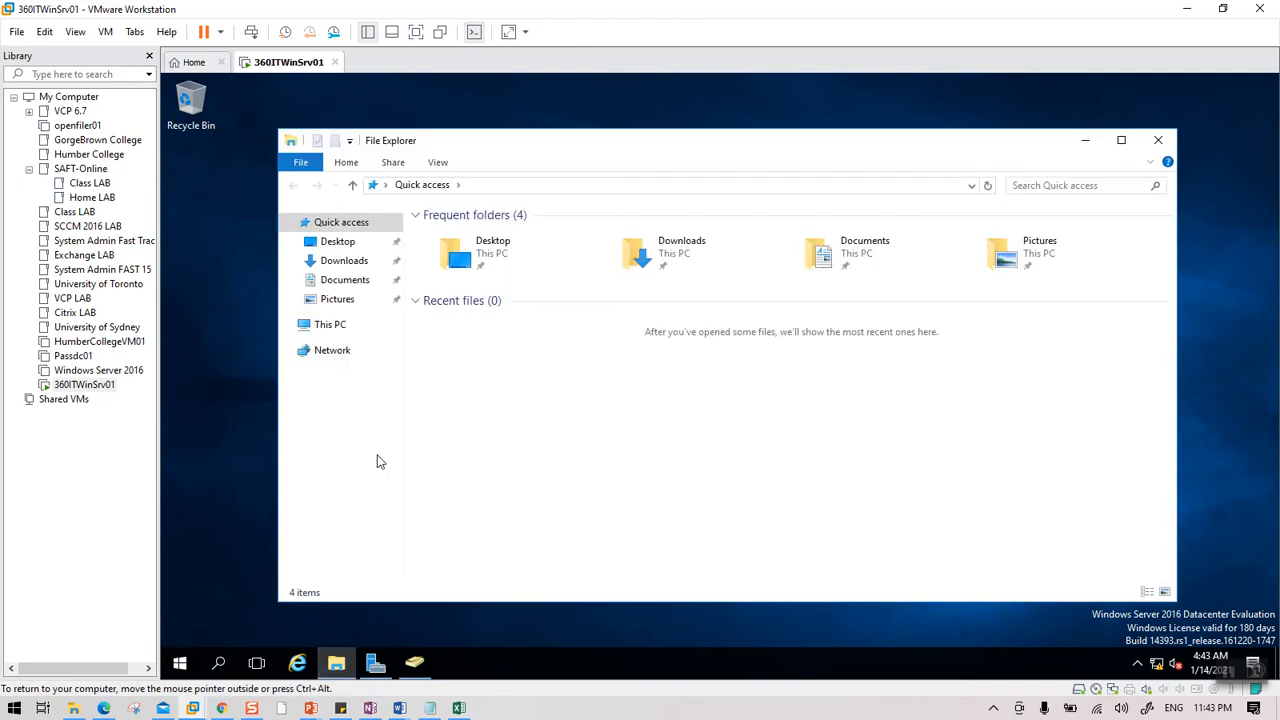
pyautogui.click(334, 330)
pyautogui.doubleClick(477, 365)
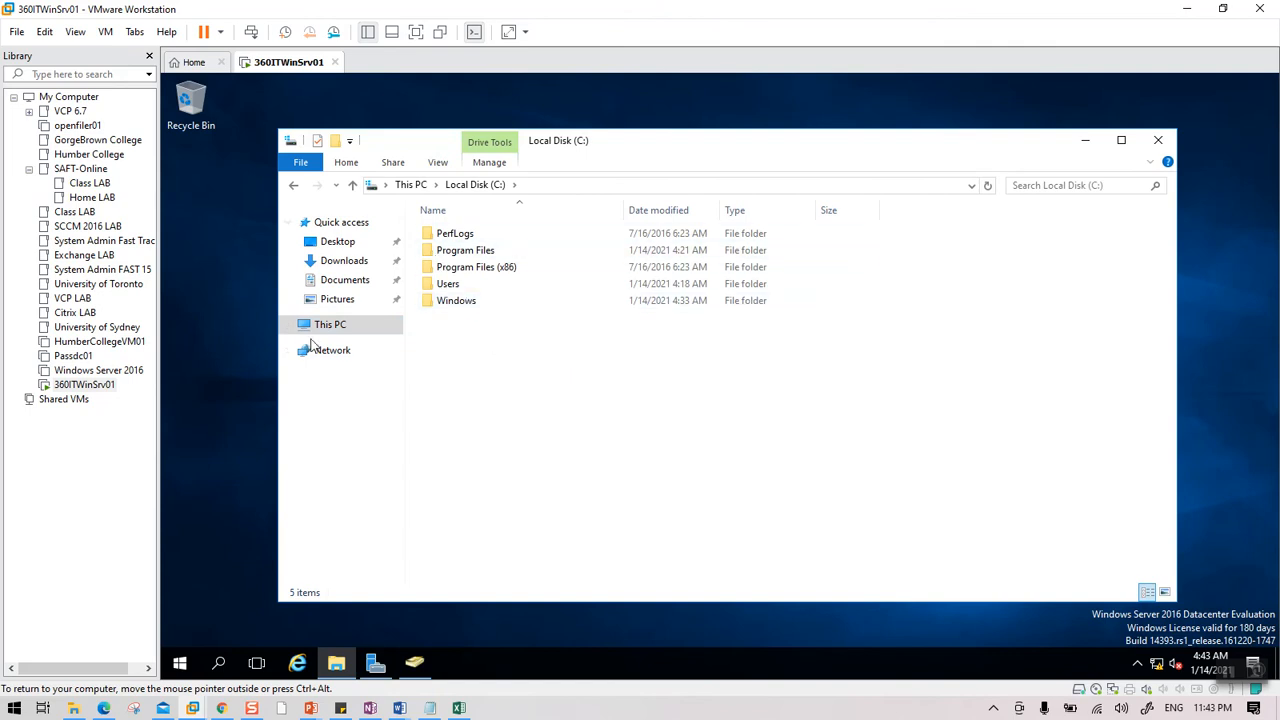
pyautogui.rightClick(531, 373)
pyautogui.moveTo(635, 142); pyautogui.dragTo(795, 284)
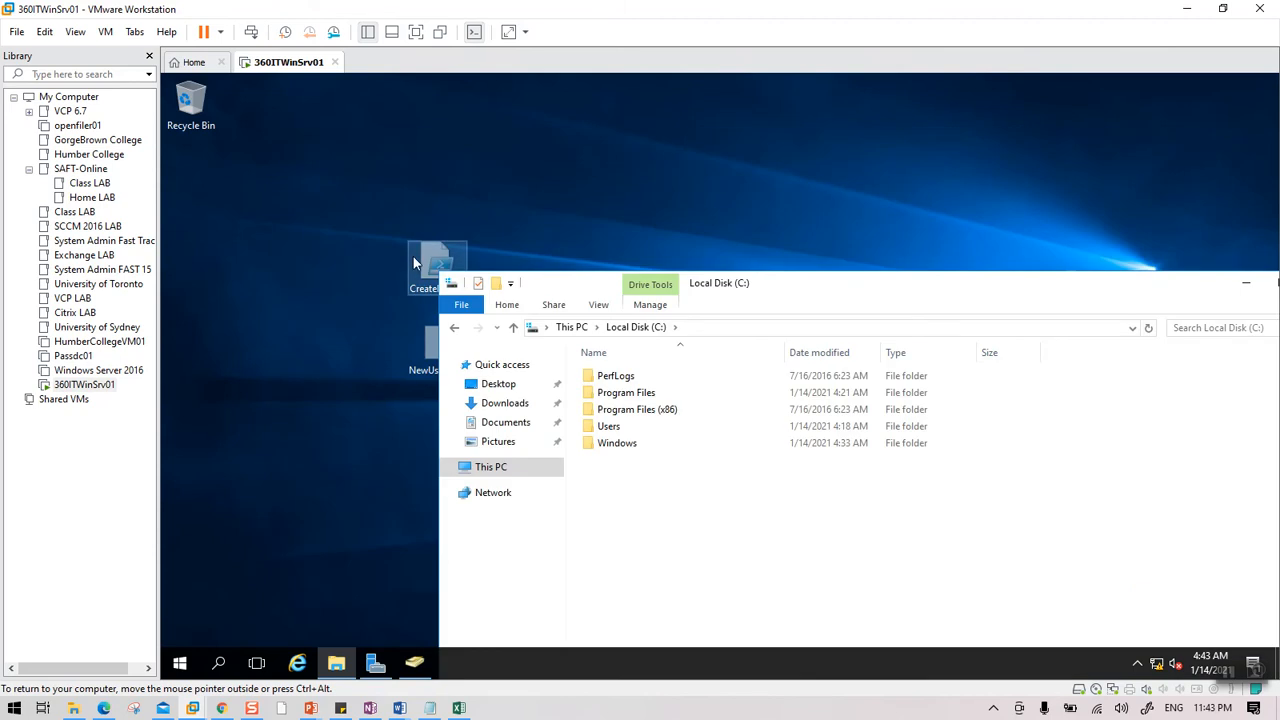
pyautogui.rightClick(636, 484)
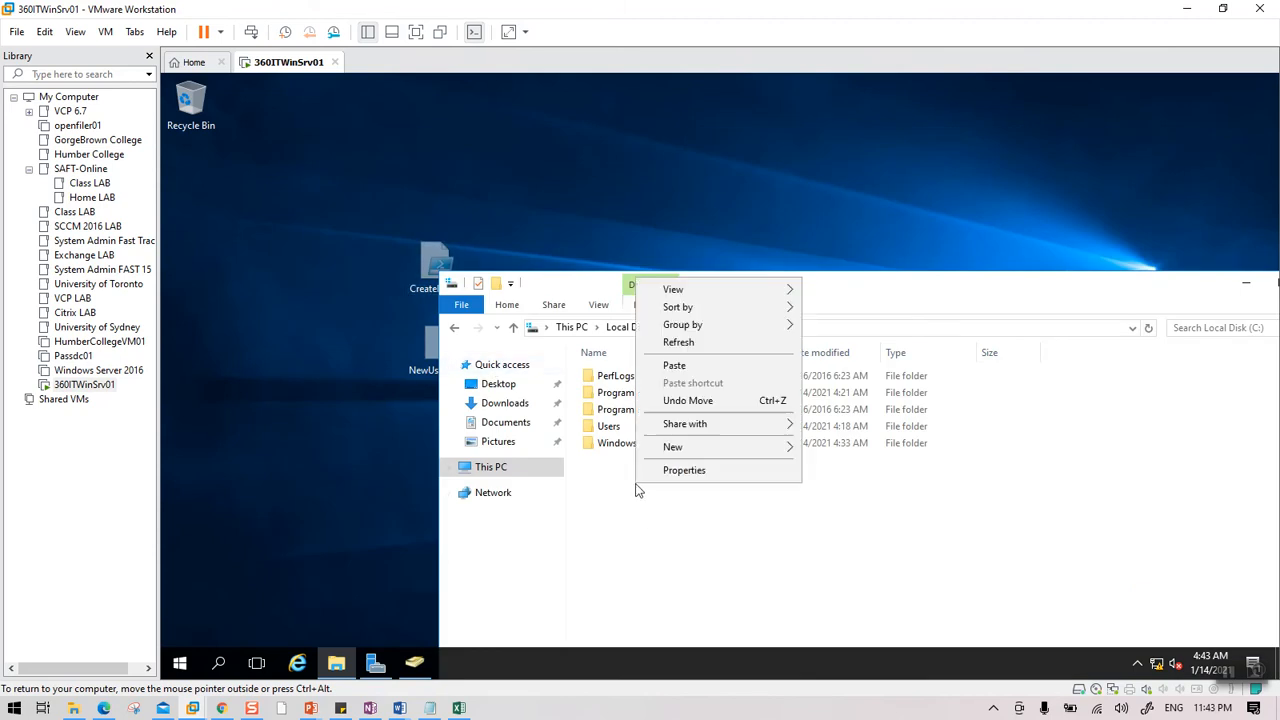
pyautogui.click(692, 368)
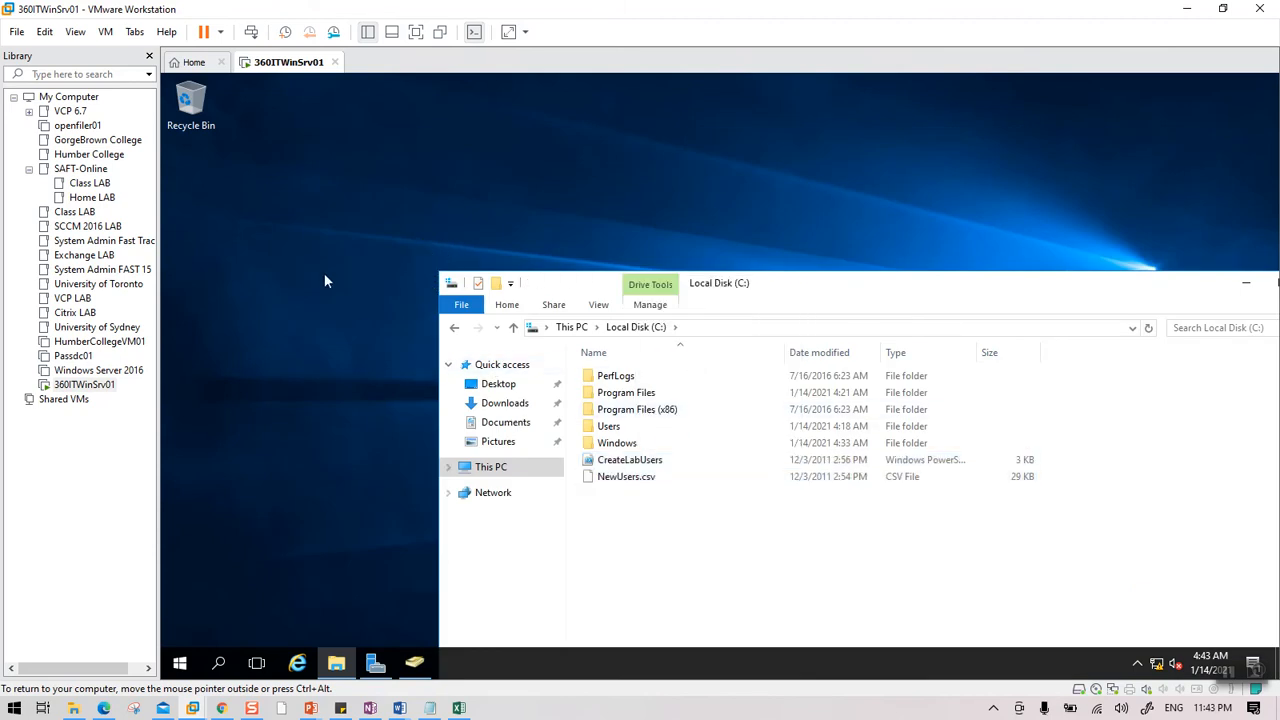
pyautogui.moveTo(1005, 287); pyautogui.dragTo(808, 316)
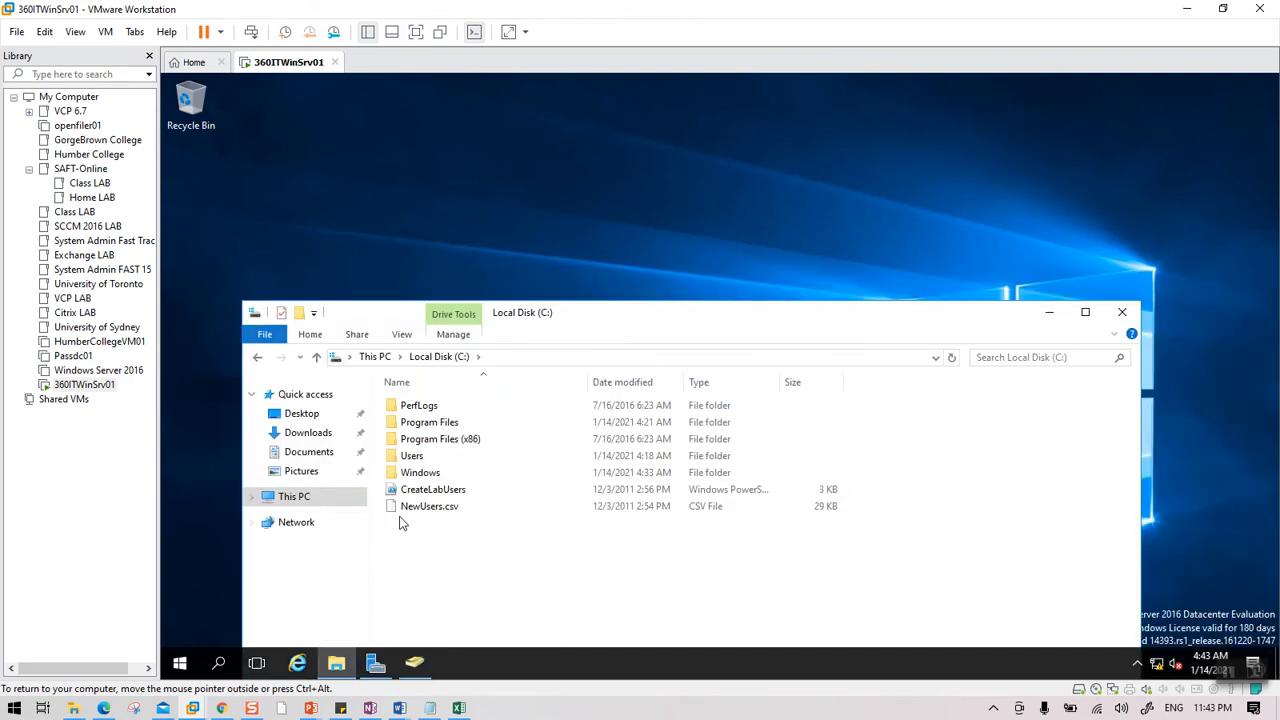
pyautogui.moveTo(756, 310); pyautogui.dragTo(751, 165)
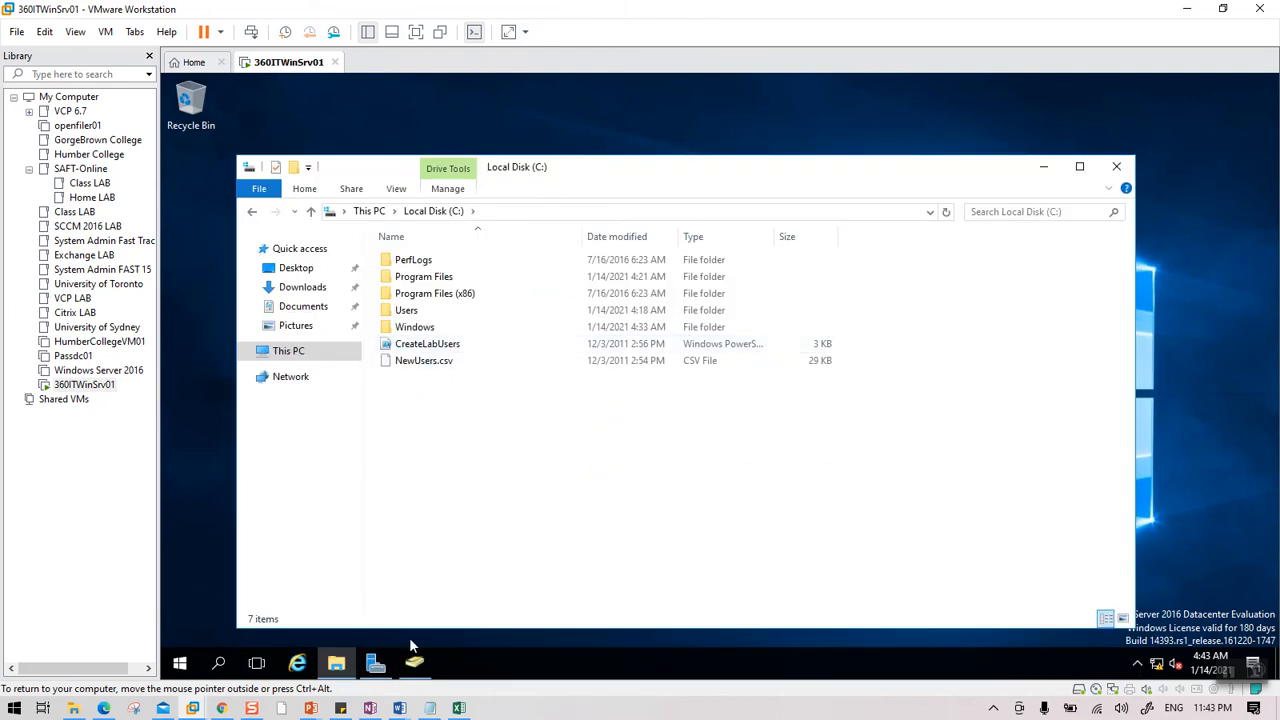
pyautogui.click(180, 663)
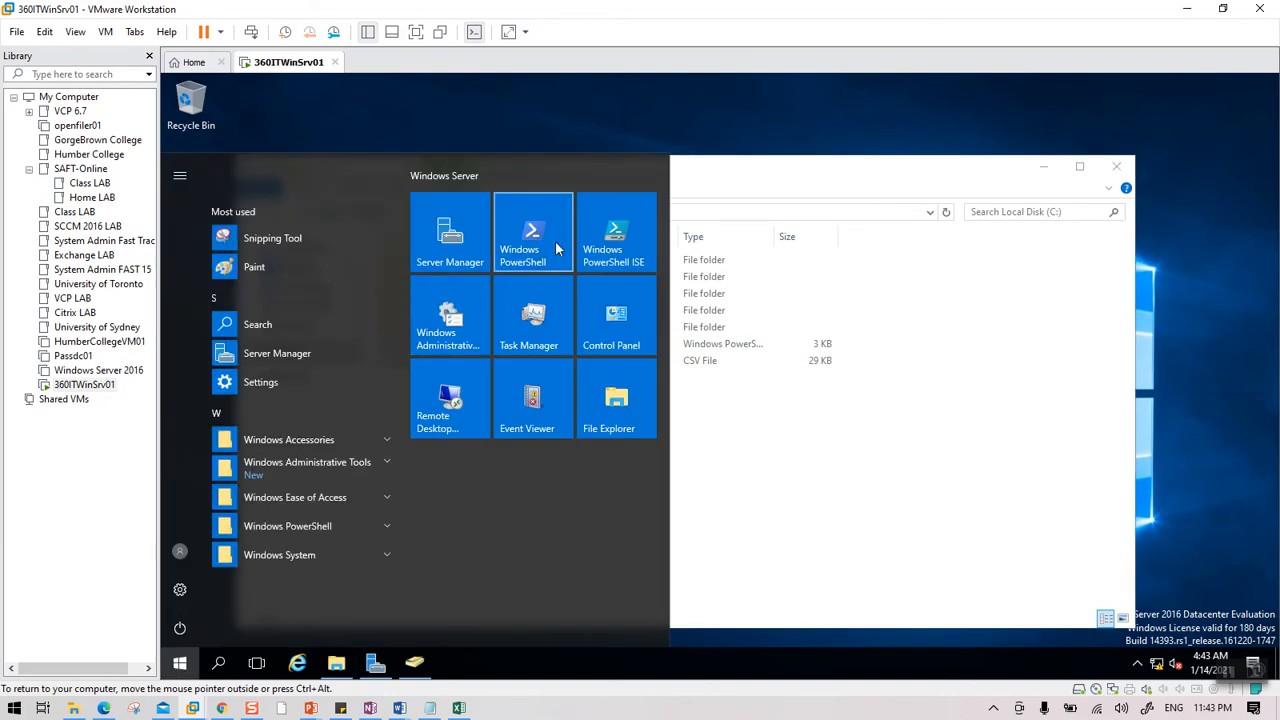
# Launch Windows PowerShell and snap its window to the right half of the screen.
pyautogui.click(535, 246)
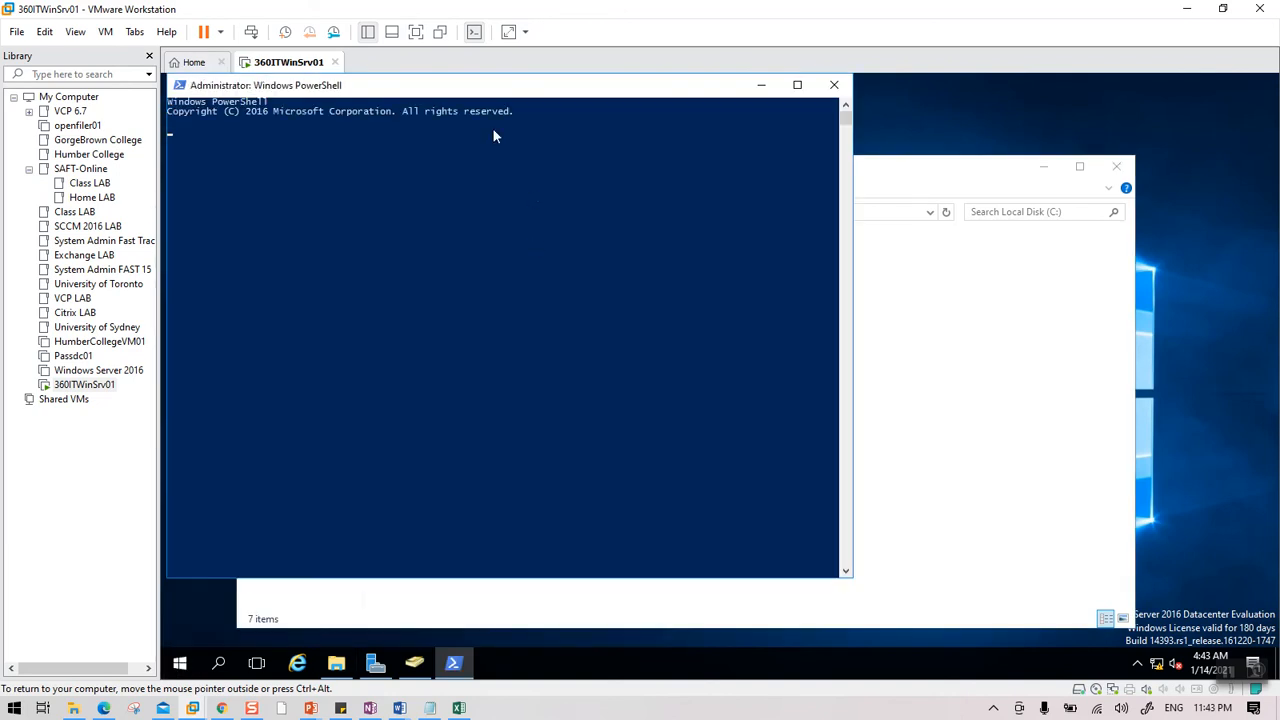
pyautogui.moveTo(450, 92); pyautogui.dragTo(1278, 160)
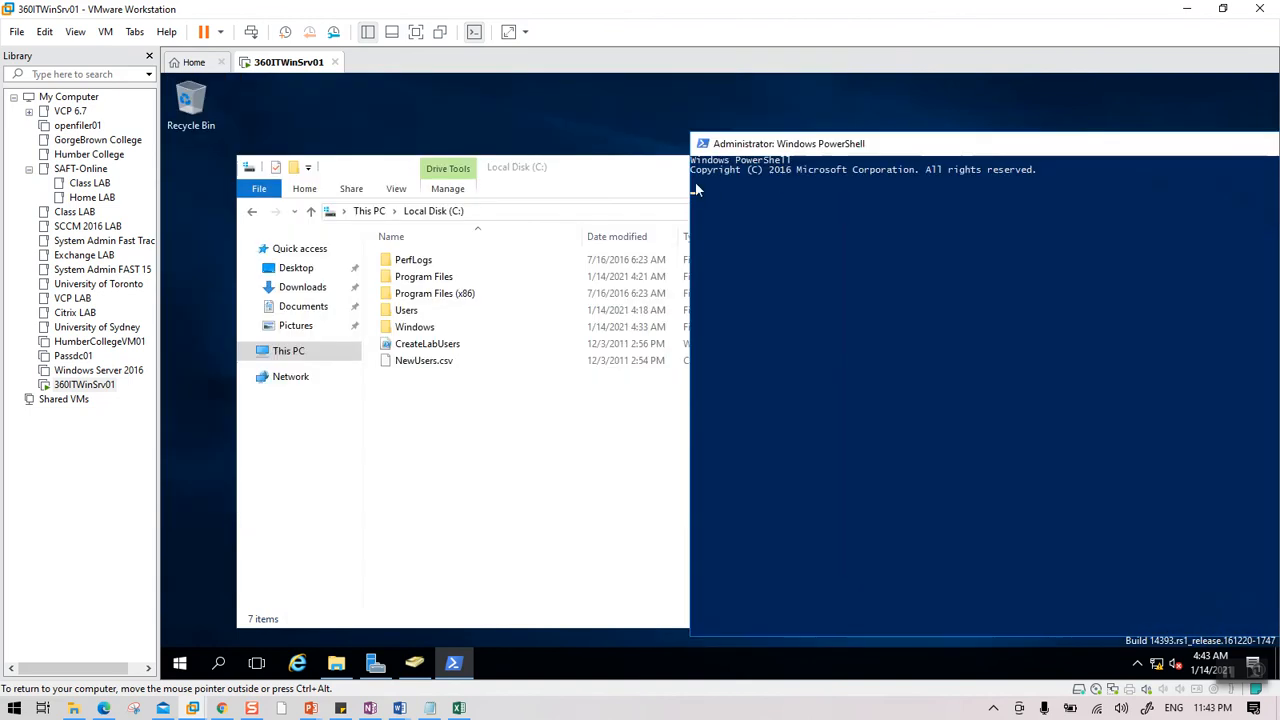
pyautogui.moveTo(752, 148); pyautogui.dragTo(823, 126)
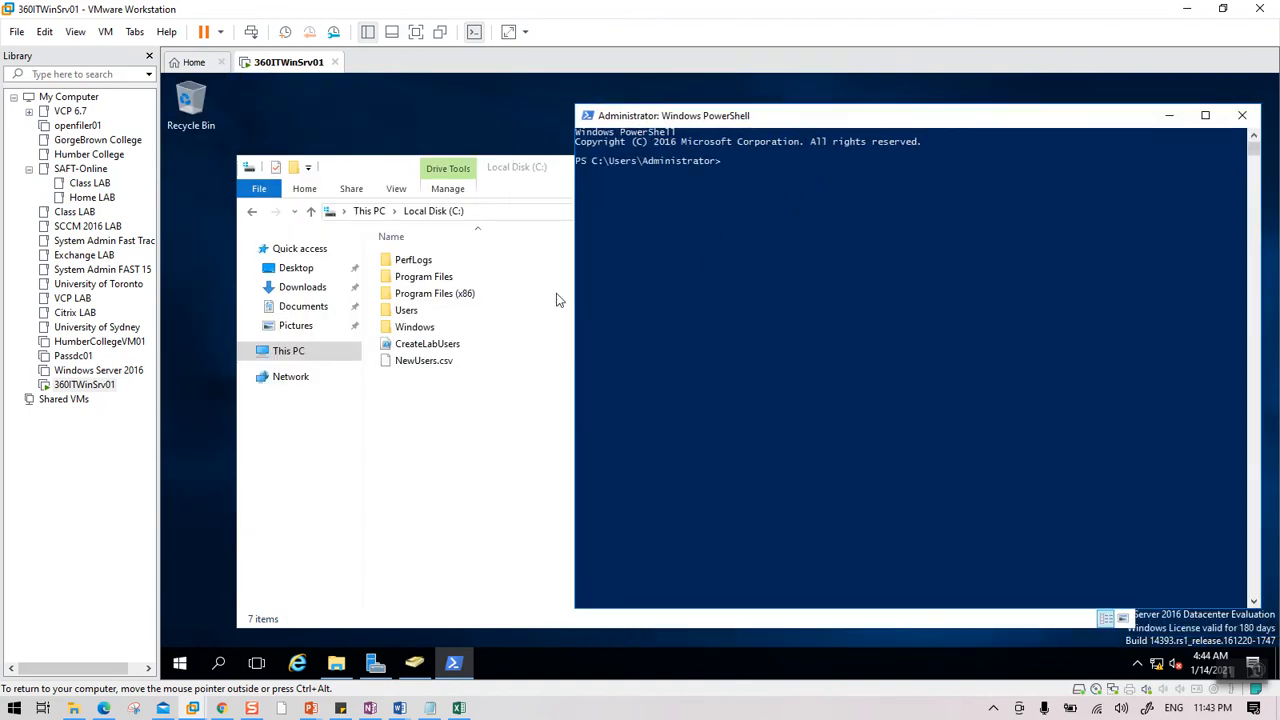
# Switch the PowerShell console to the root of C: with cd\.
pyautogui.click(840, 200)
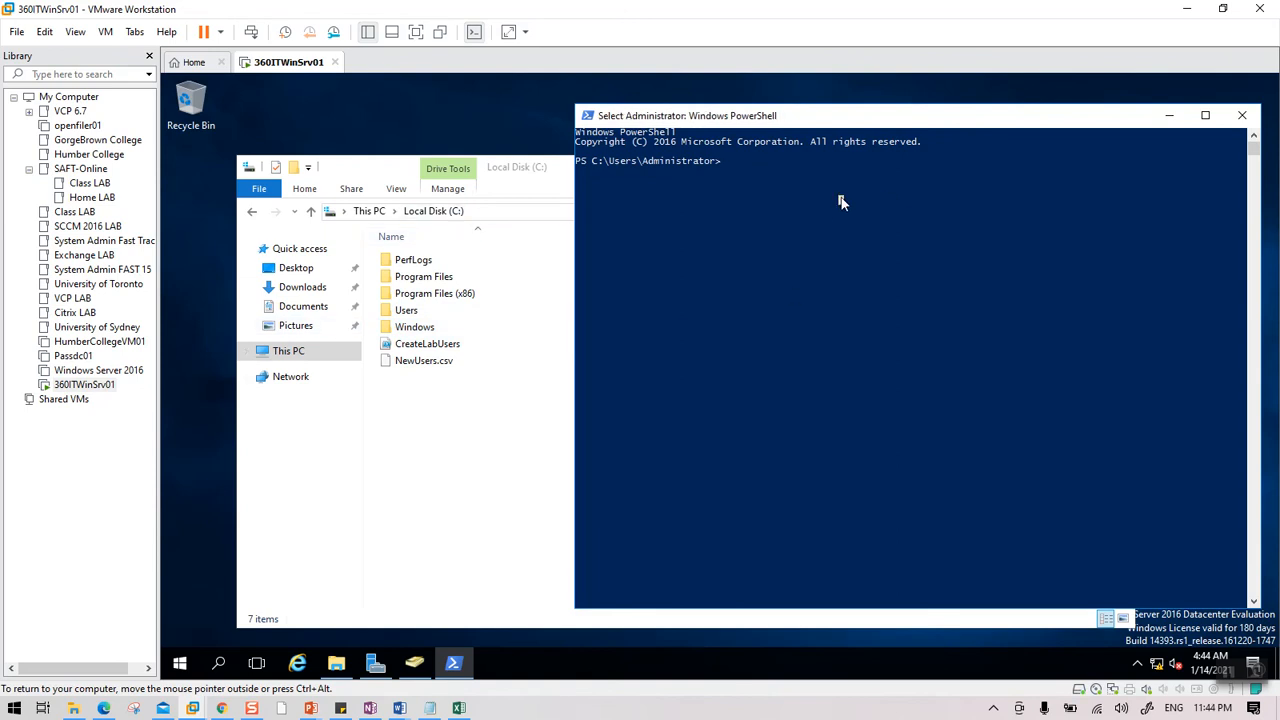
pyautogui.press('Escape')
pyautogui.write('cd')
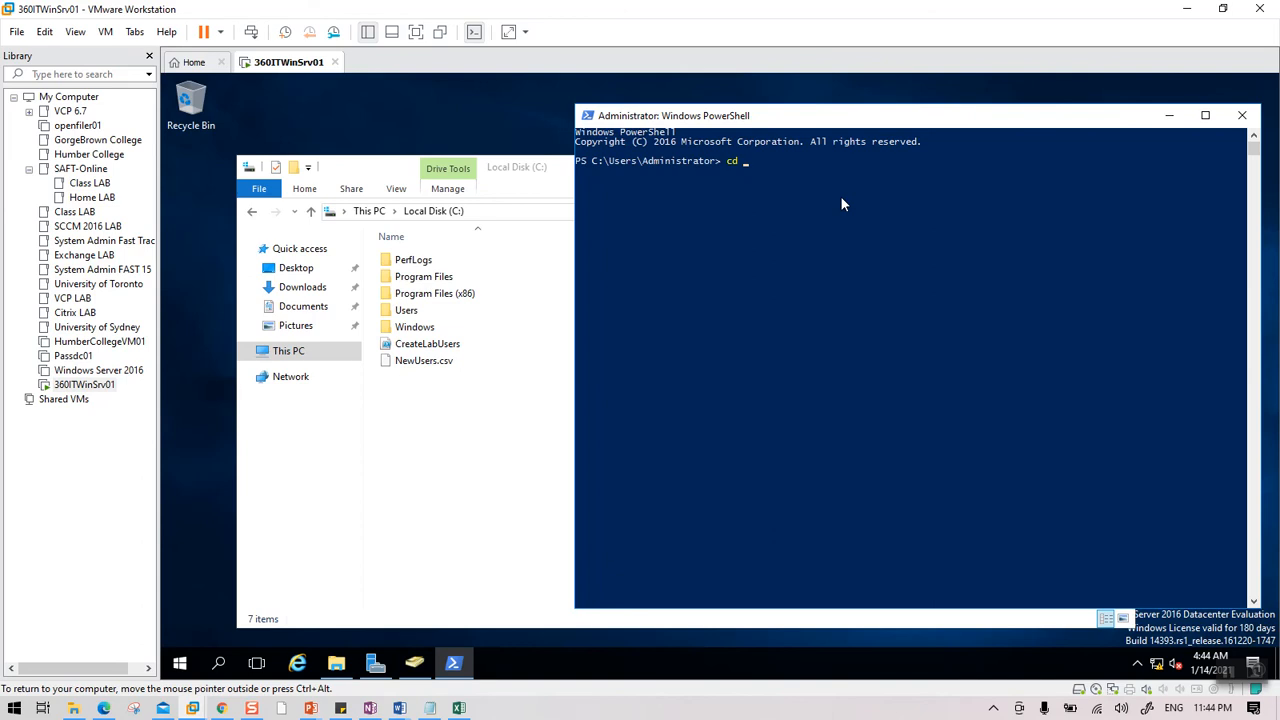
pyautogui.write('\\')
pyautogui.press('Return')
pyautogui.press('Return')
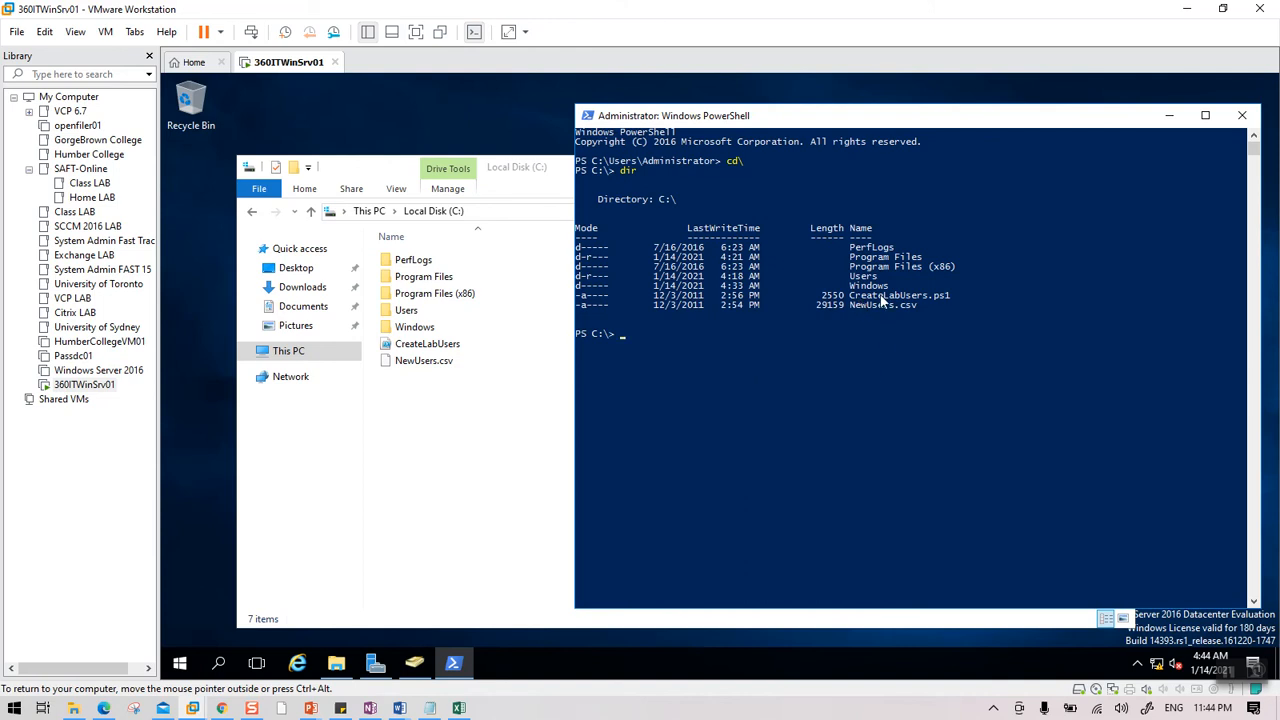
# Run ./createlabusers.ps1 from the root of C: in PowerShell.
pyautogui.click(666, 334)
pyautogui.write('createlabusers.ps1')
pyautogui.press('Home')
pyautogui.write('./')
pyautogui.click(741, 336)
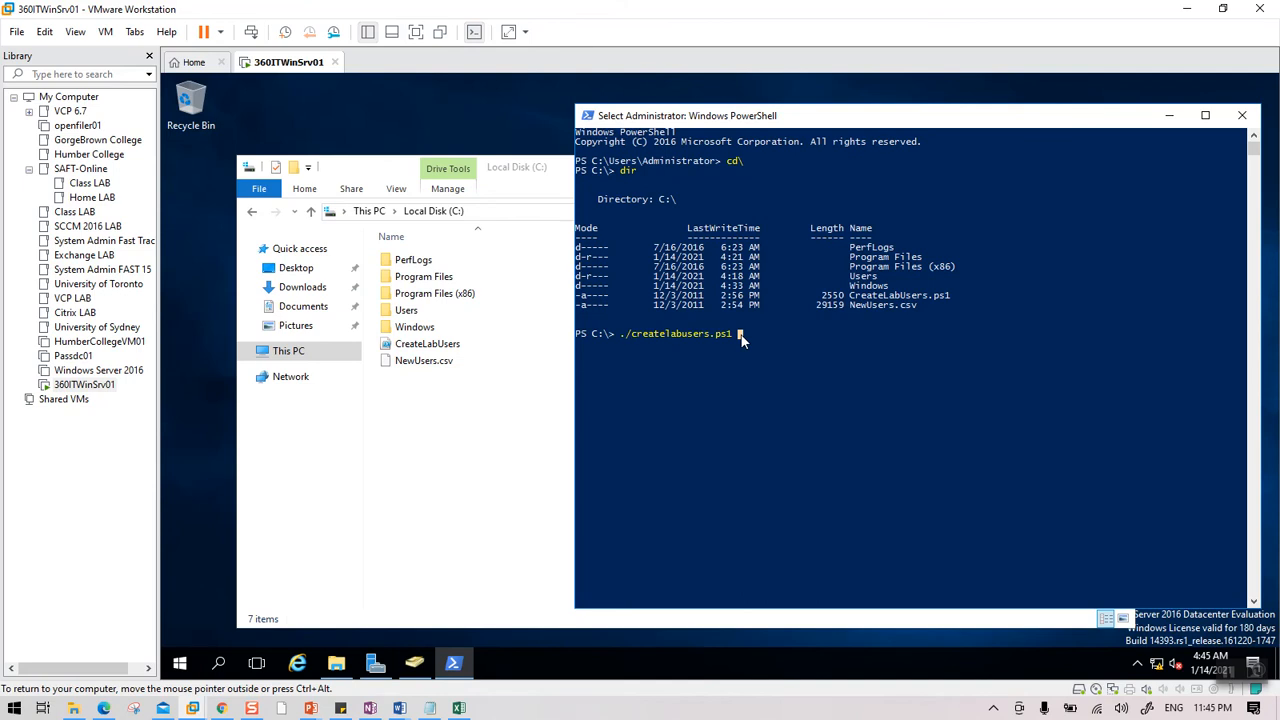
pyautogui.rightClick(741, 335)
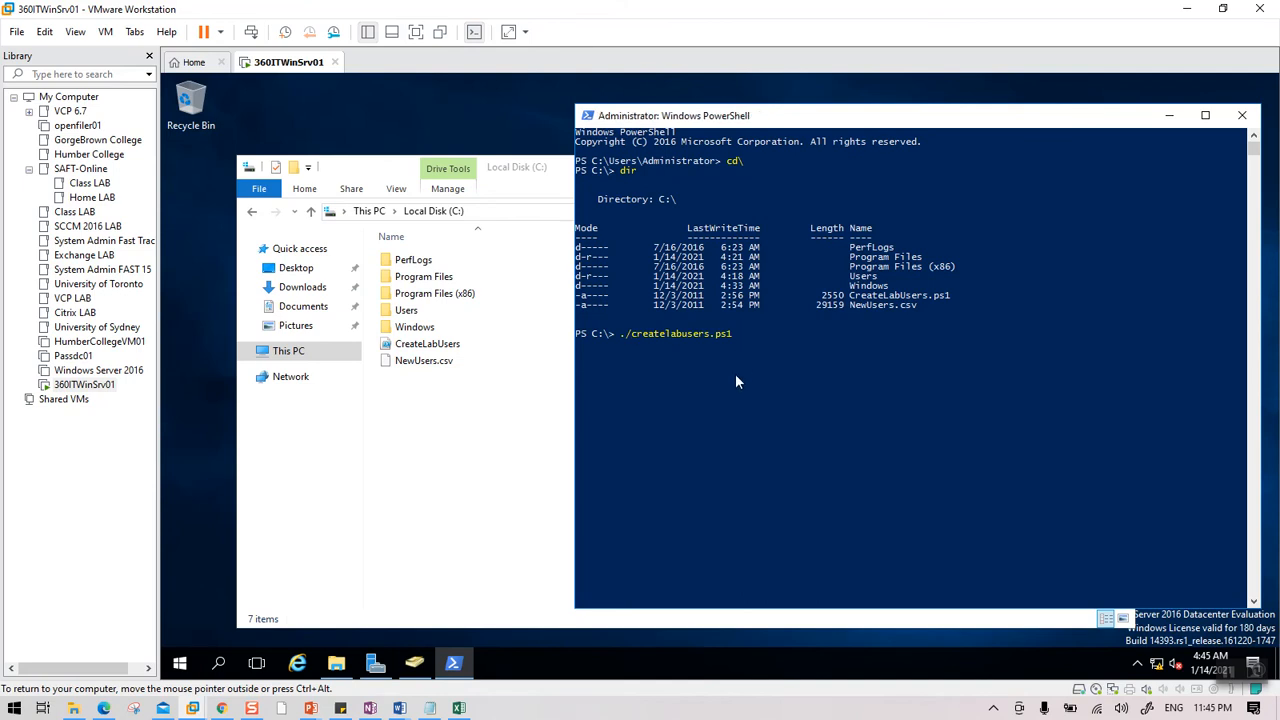
pyautogui.click(752, 336)
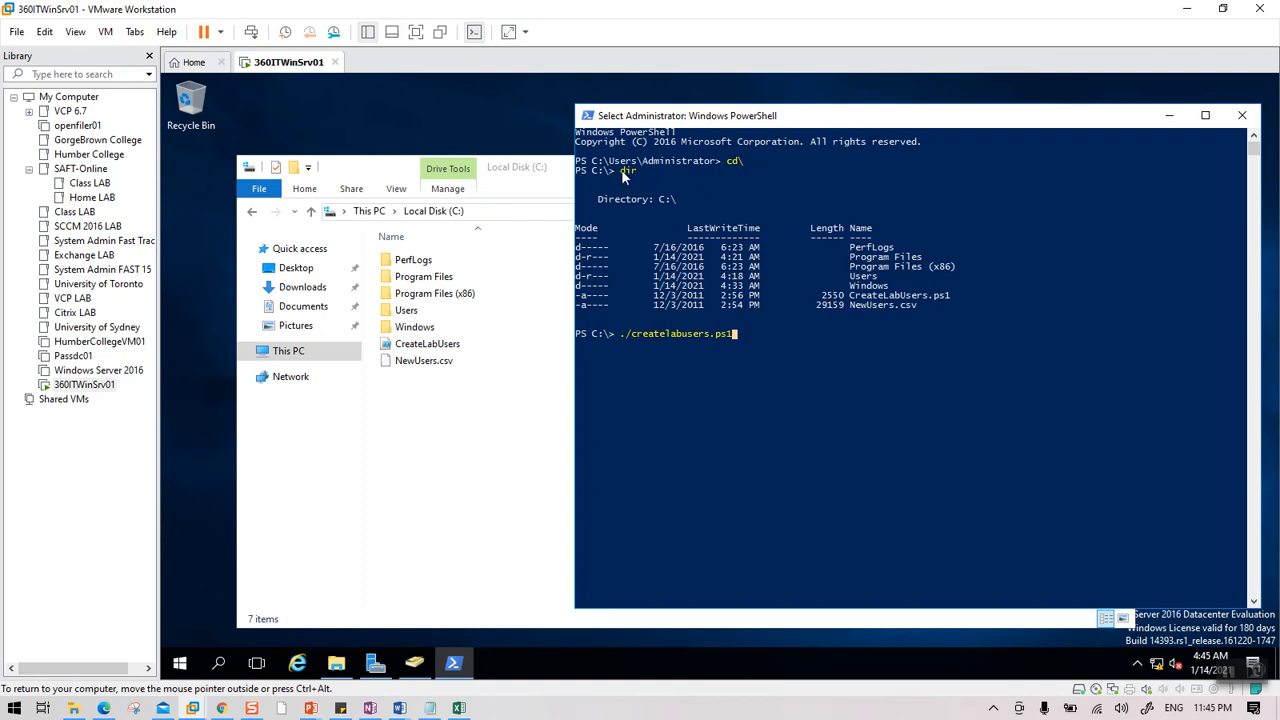
pyautogui.rightClick(754, 333)
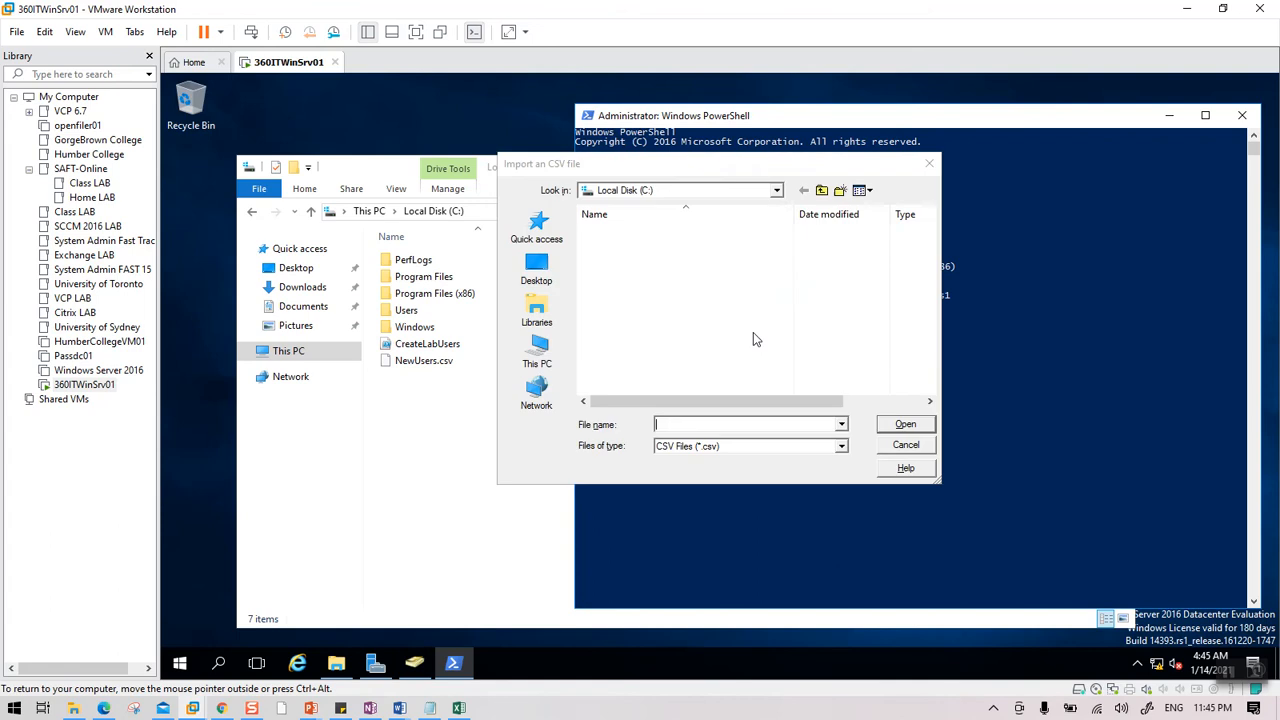
# Import NewUsers.csv to start creating users, then bring up Active Directory Users and Computers.
pyautogui.moveTo(714, 168); pyautogui.dragTo(906, 176)
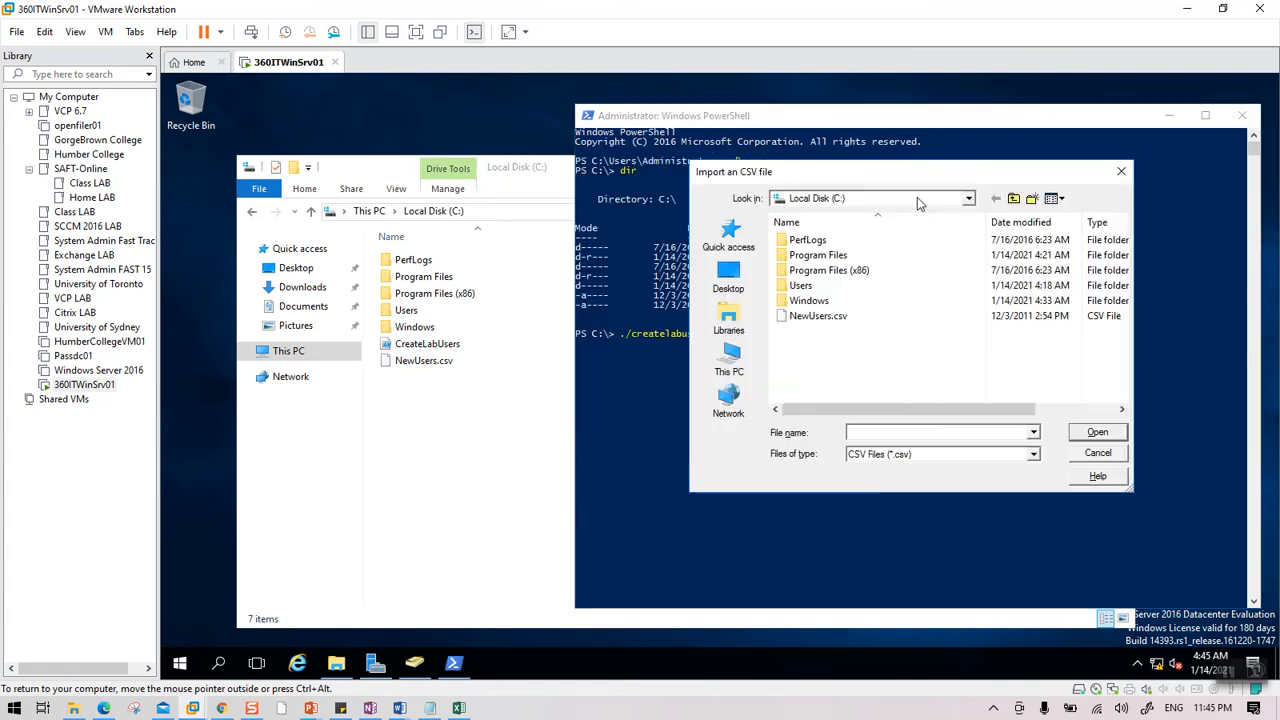
pyautogui.click(810, 318)
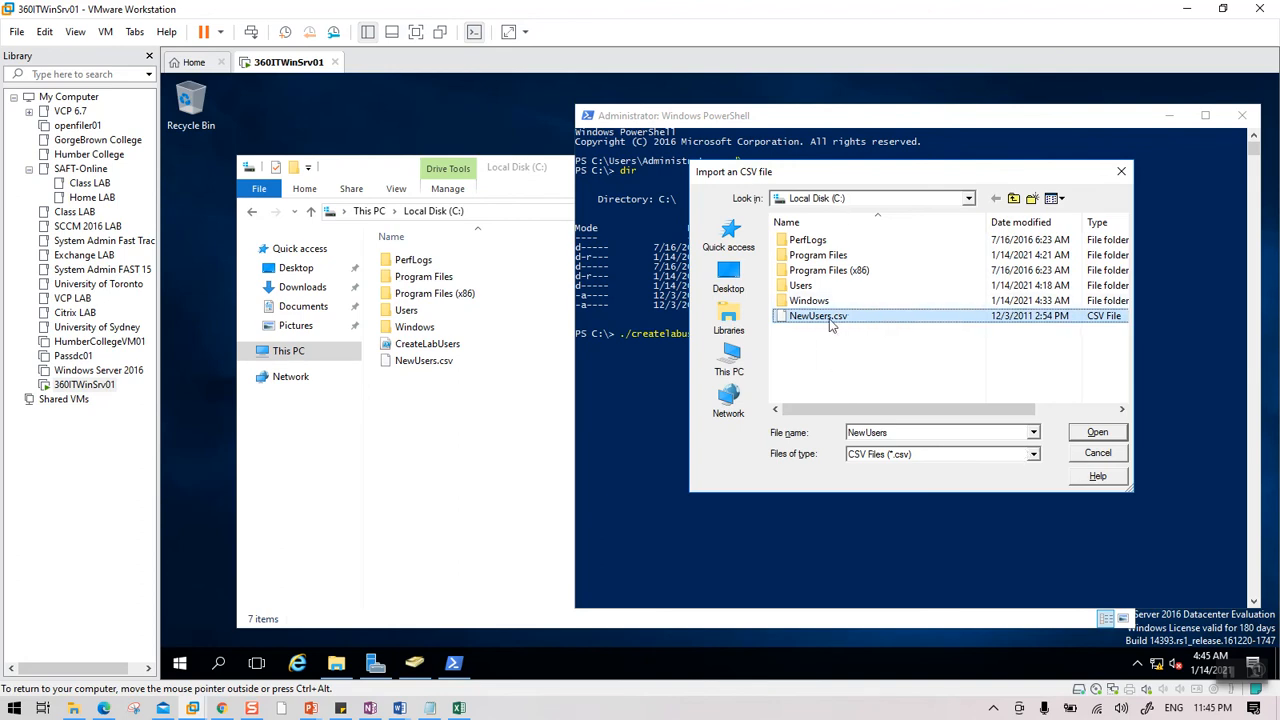
pyautogui.click(1096, 434)
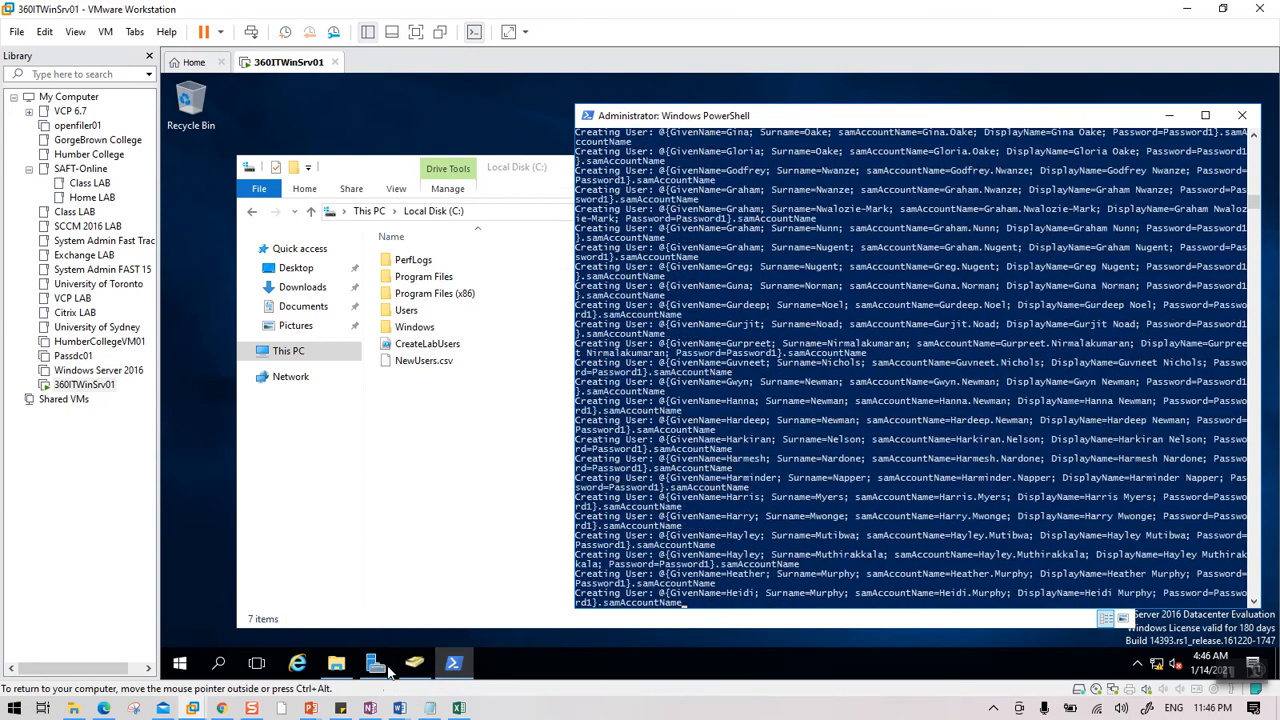
pyautogui.click(414, 664)
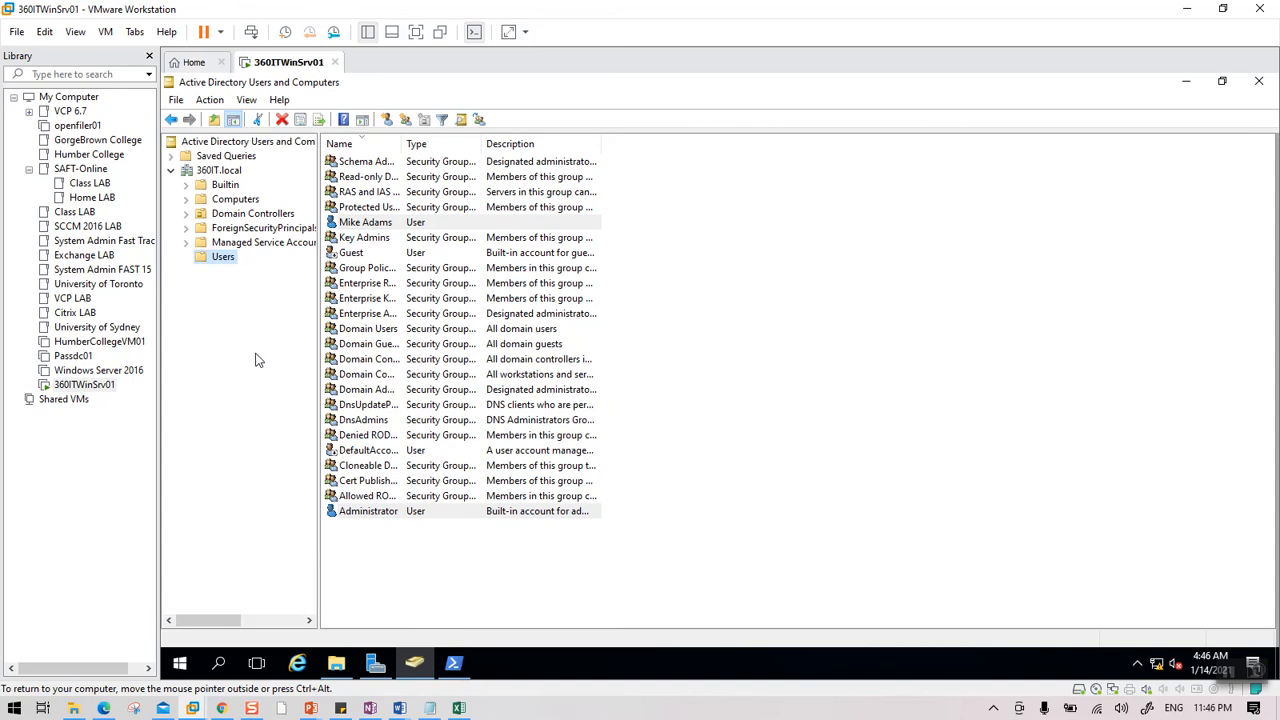
# Refresh 360IT.local and list ExchangeUsers' accounts with widened Name and Description columns.
pyautogui.click(216, 170)
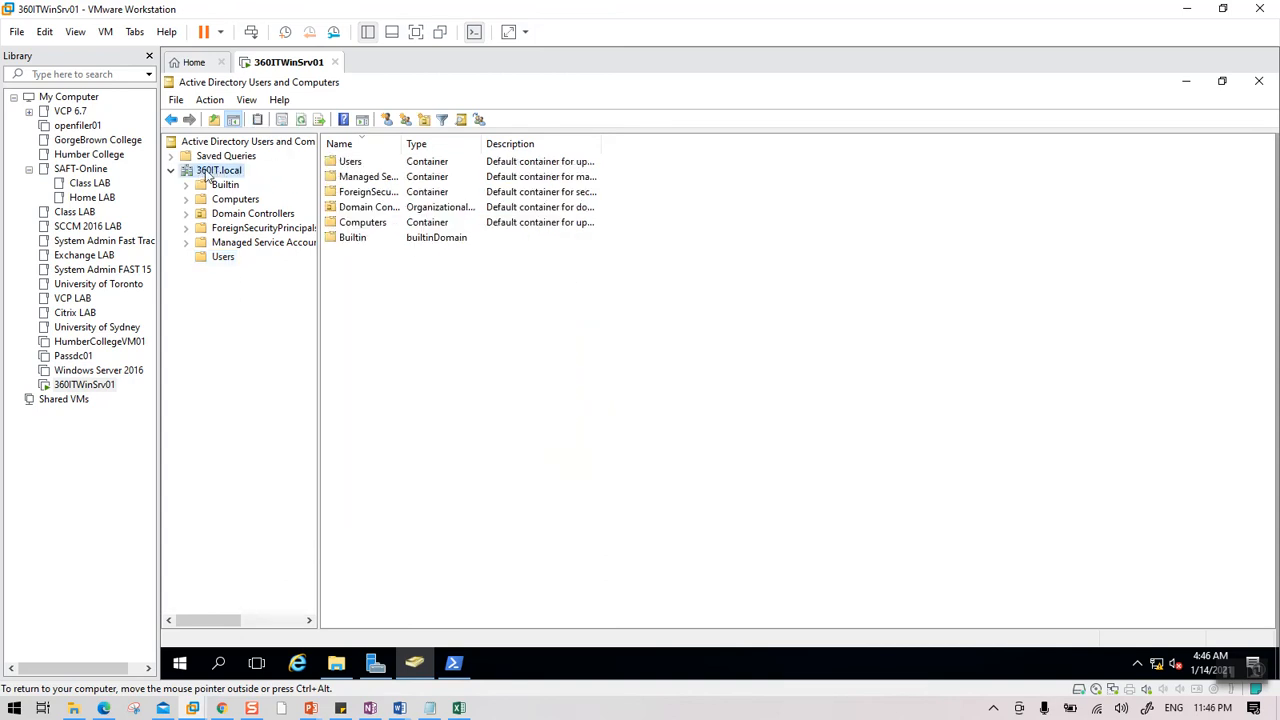
pyautogui.click(303, 120)
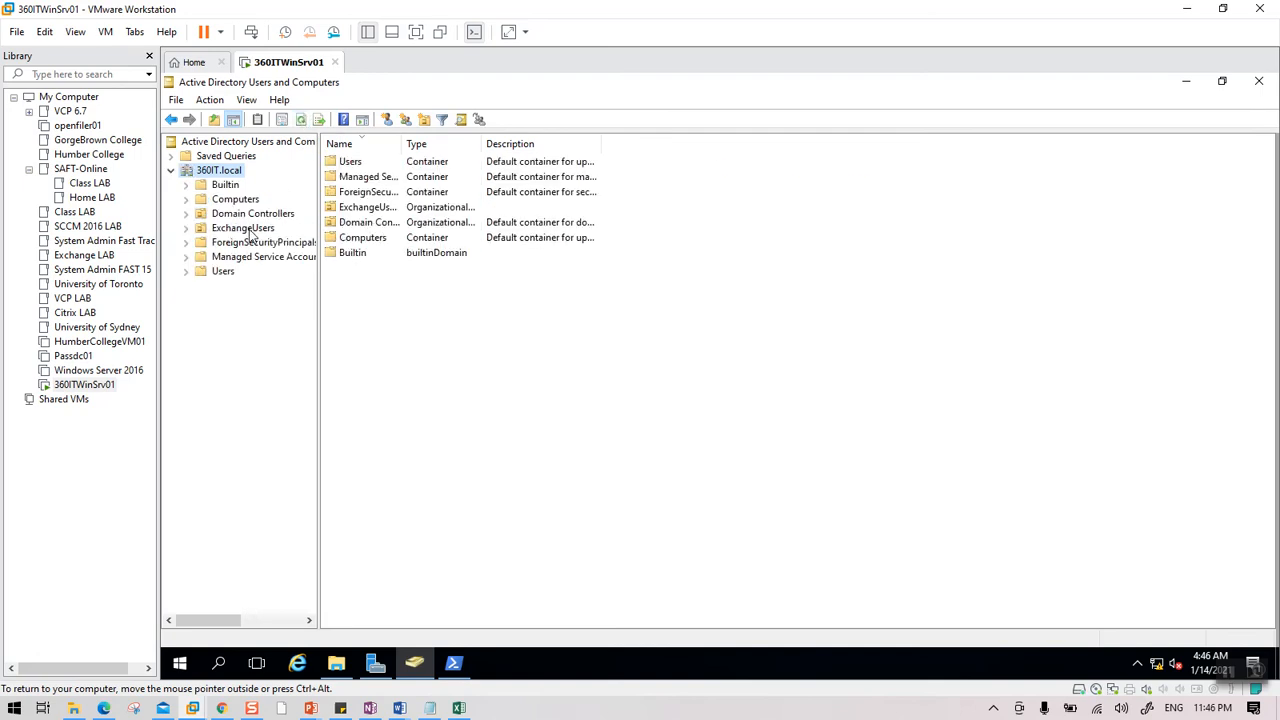
pyautogui.click(245, 228)
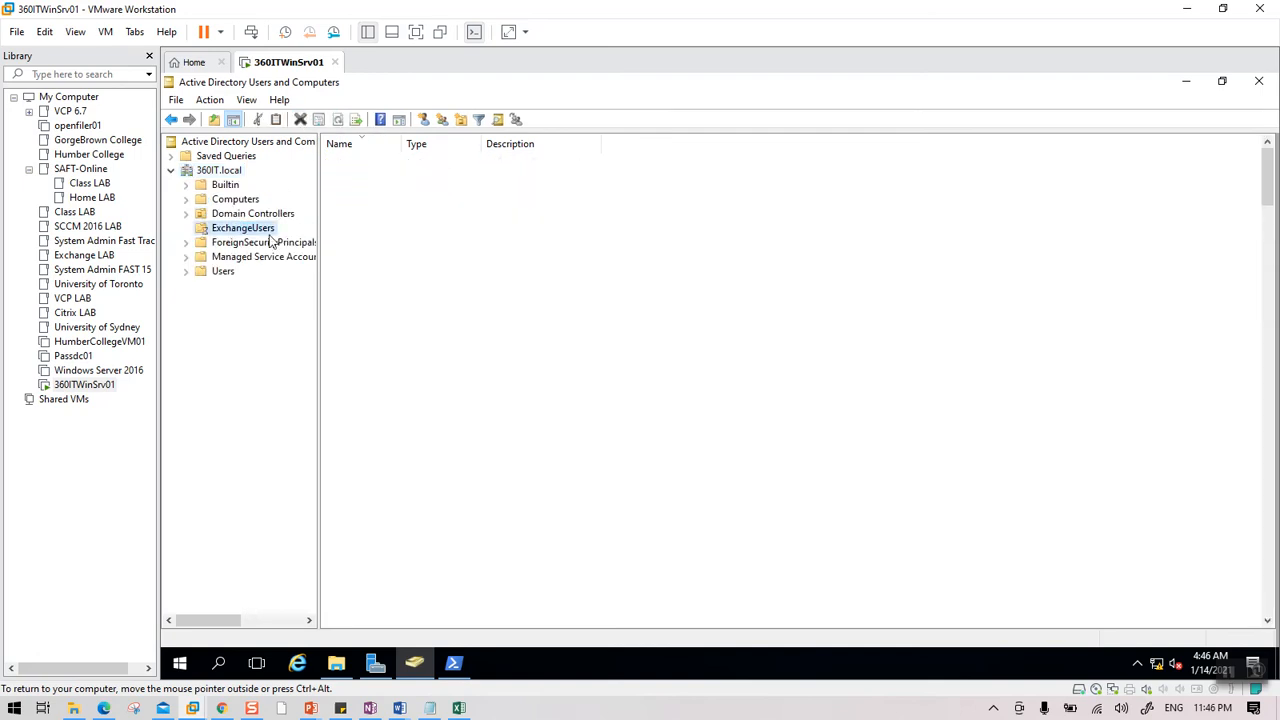
pyautogui.doubleClick(403, 143)
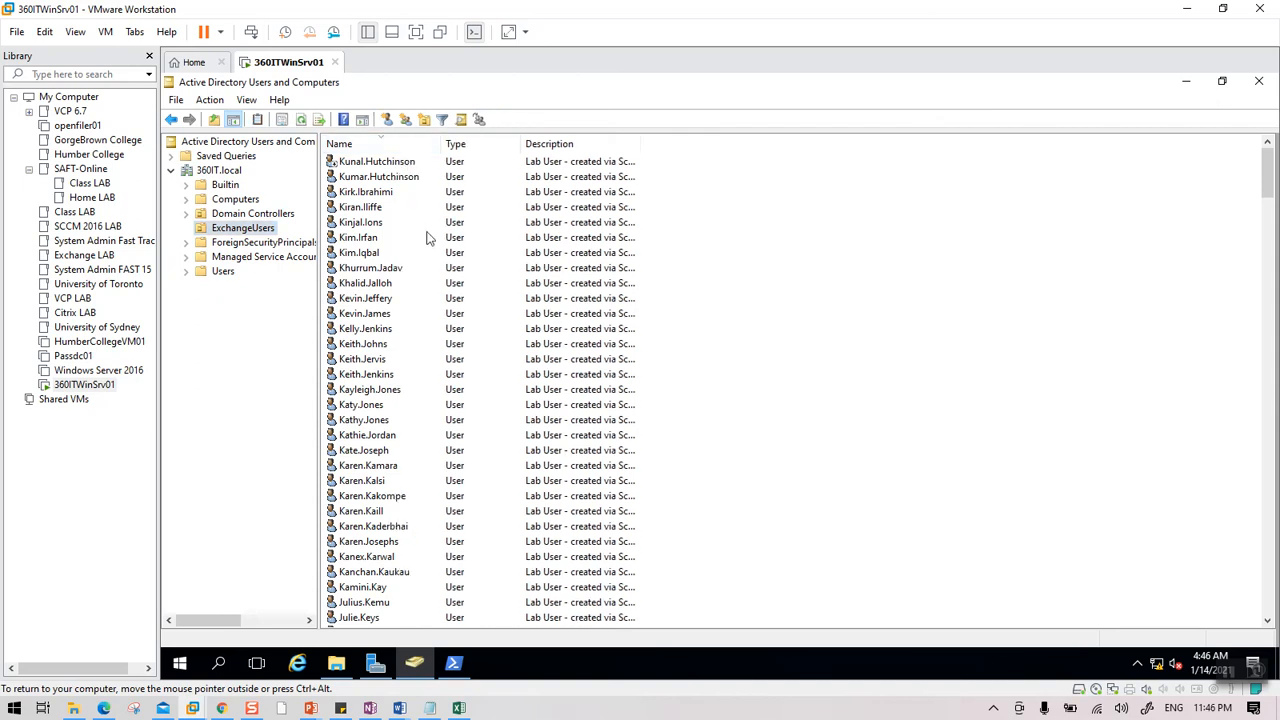
pyautogui.scroll(-8, 418, 375)
pyautogui.scroll(-20, 418, 375)
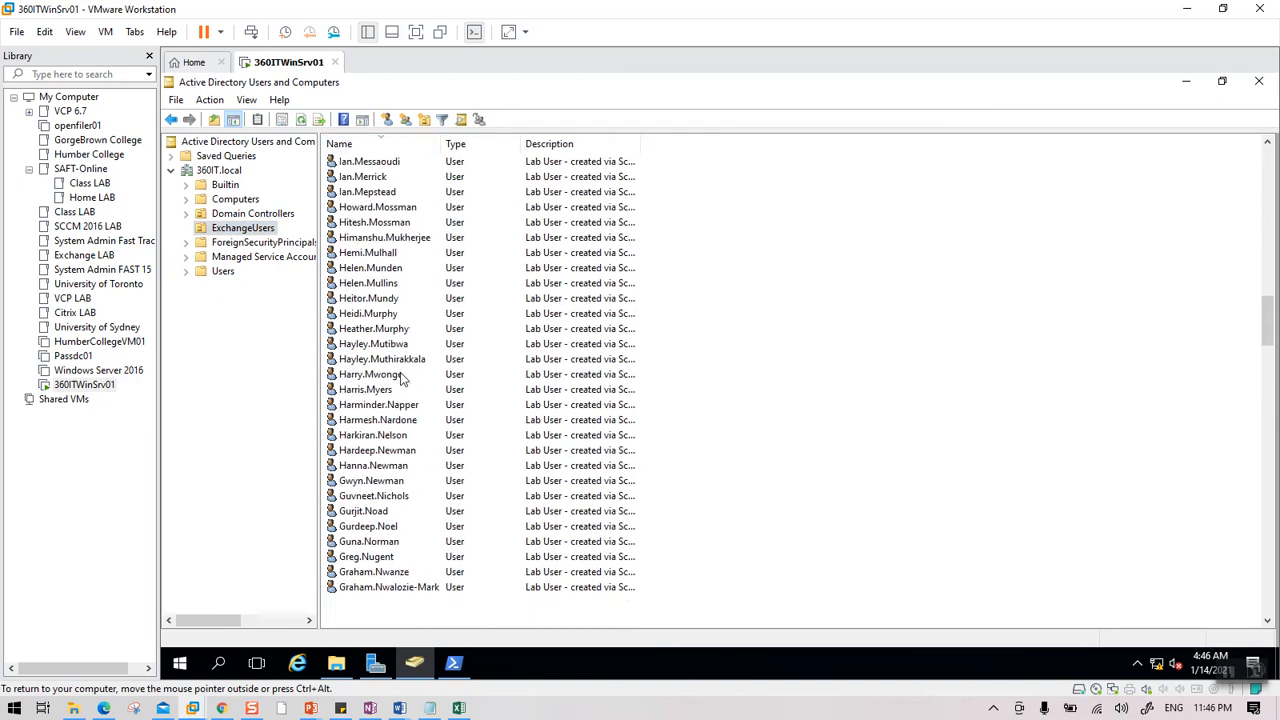
pyautogui.scroll(-7, 392, 403)
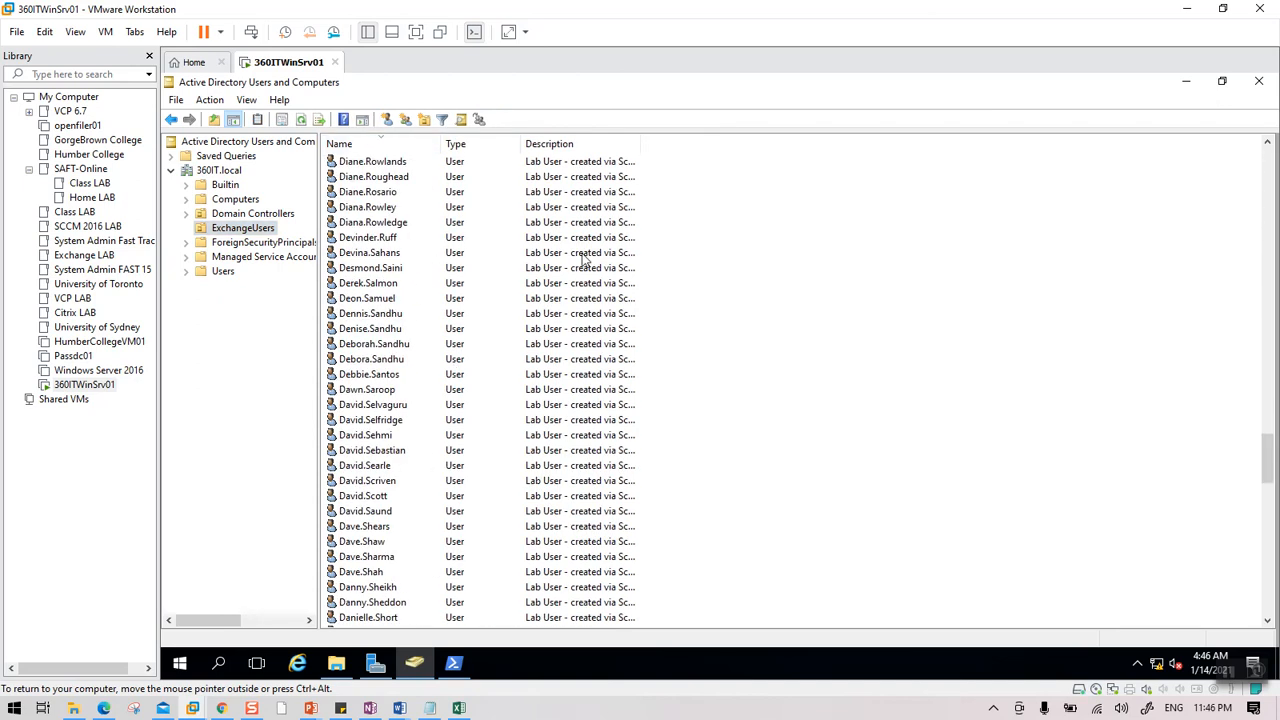
pyautogui.doubleClick(640, 137)
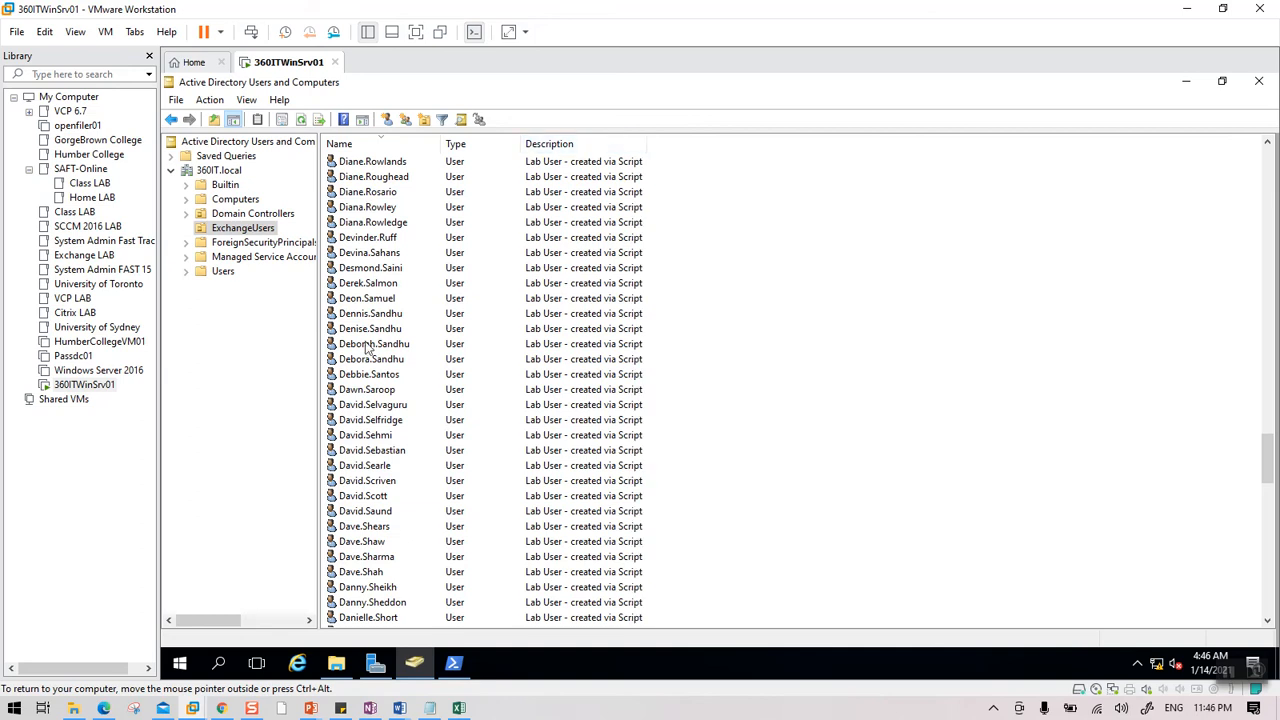
pyautogui.scroll(-20, 580, 428)
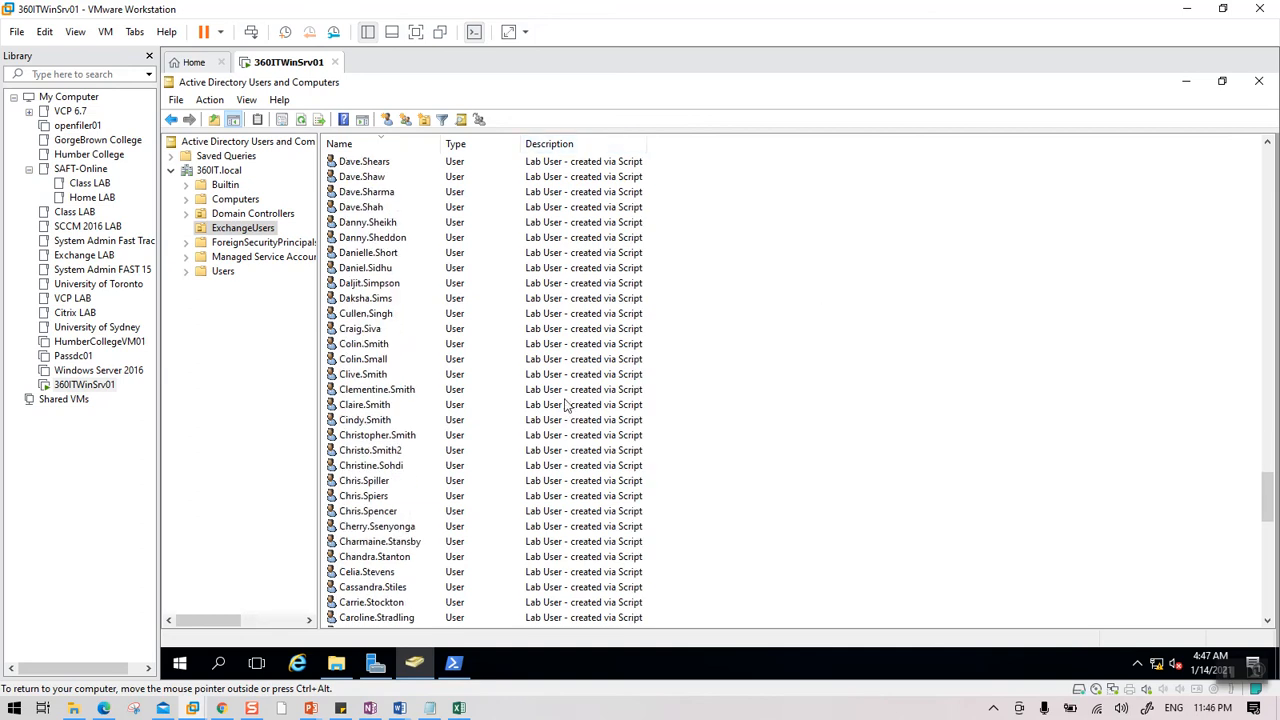
# Check the running user-creation script output, then switch to the lab architecture slide.
pyautogui.click(453, 665)
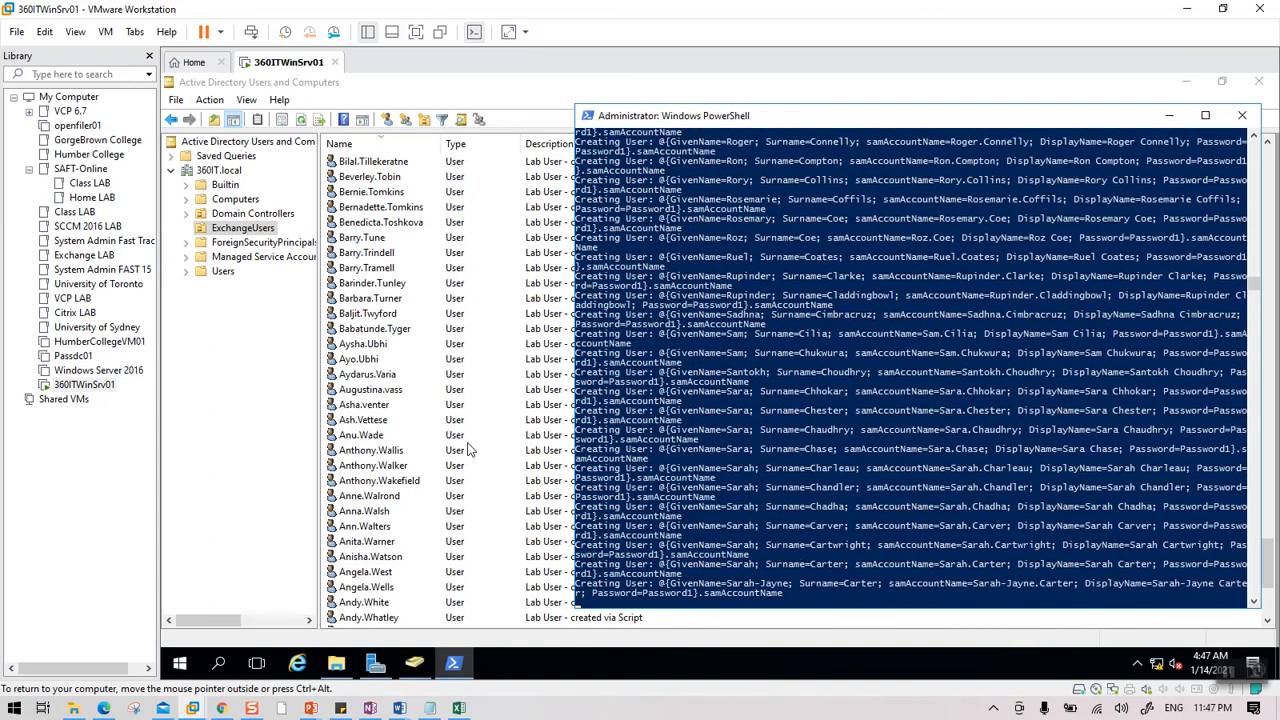
pyautogui.moveTo(311, 708)
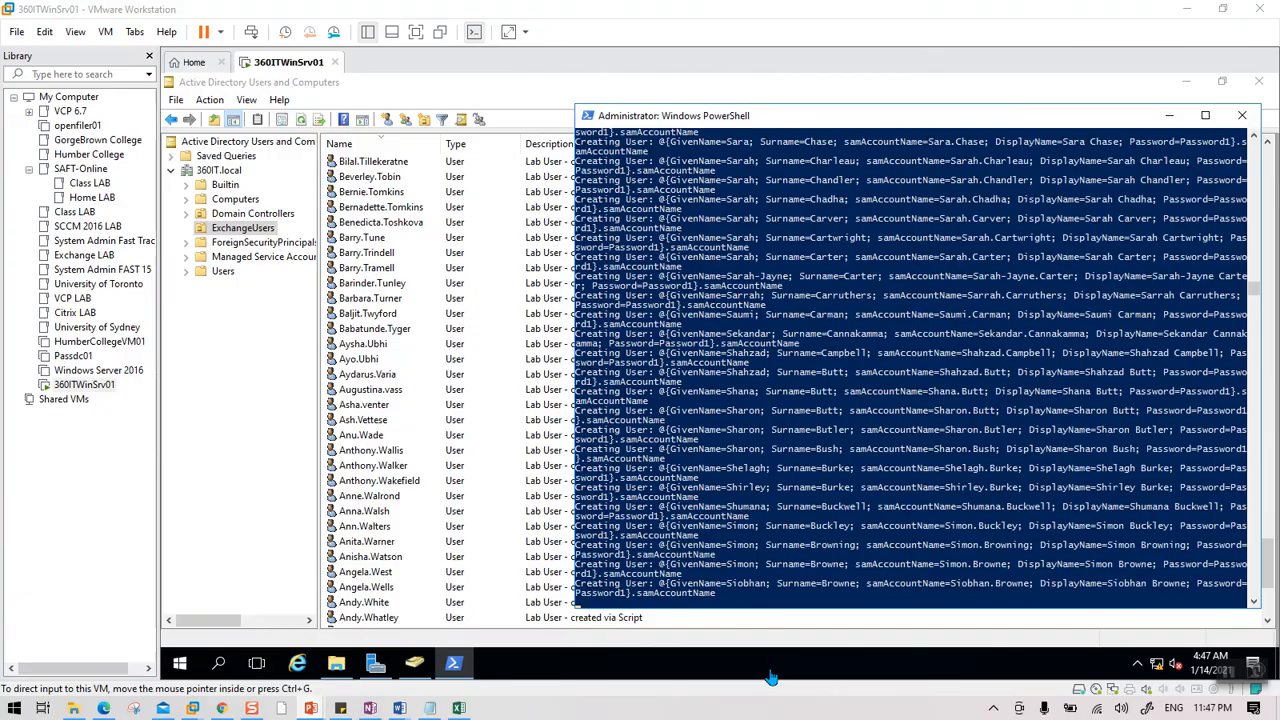
pyautogui.hotkey('alt', 'Tab')
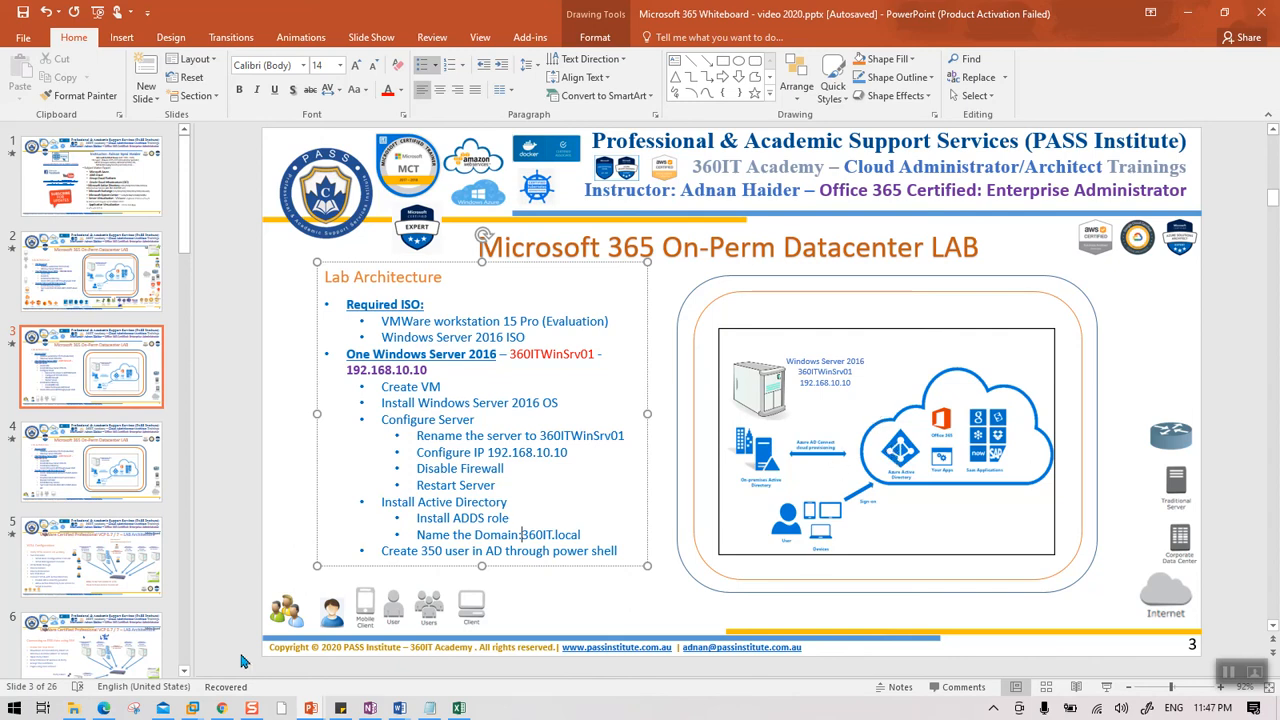
# Review the E5 product, account picker and account creation pages in Edge and Chrome.
pyautogui.click(103, 708)
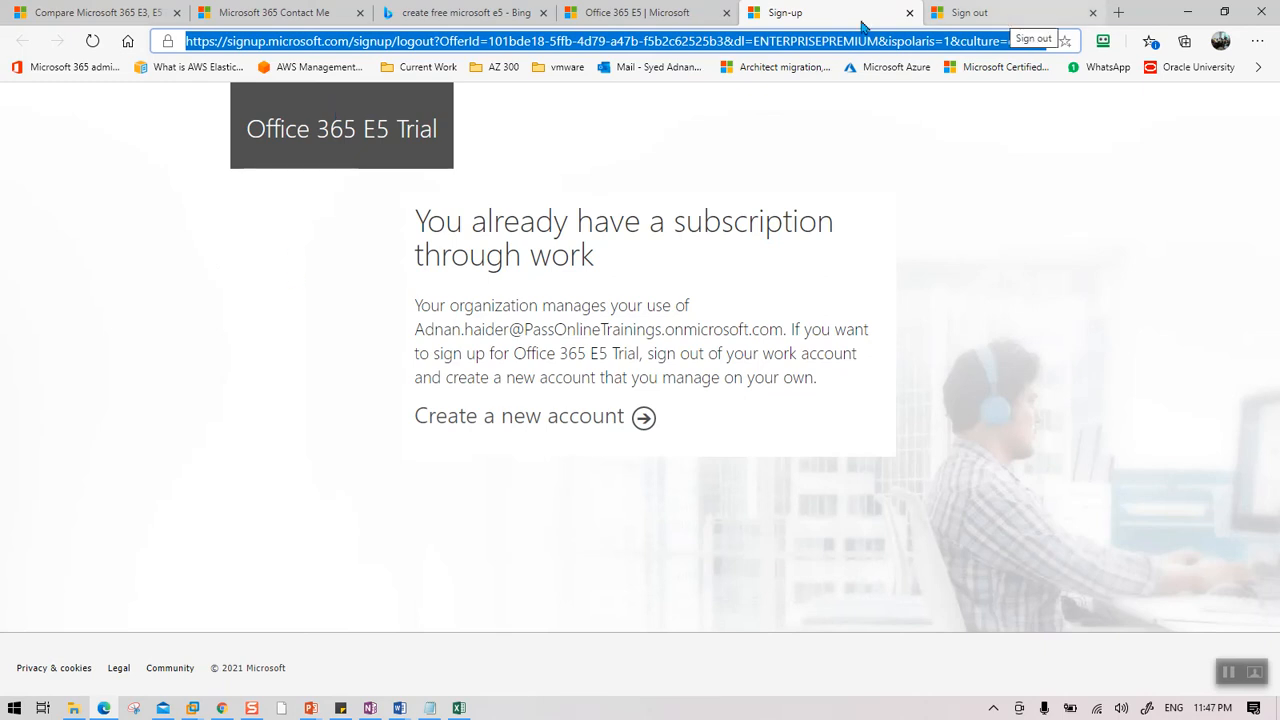
pyautogui.click(640, 14)
pyautogui.click(969, 13)
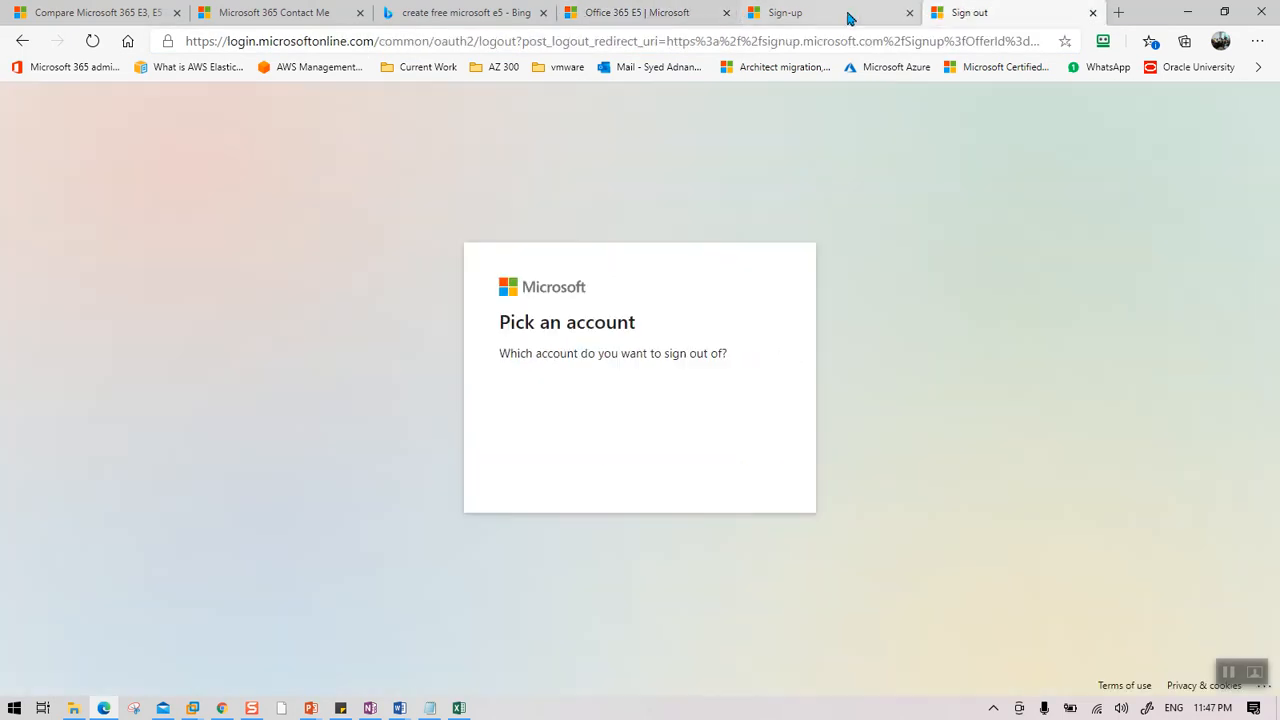
pyautogui.click(221, 706)
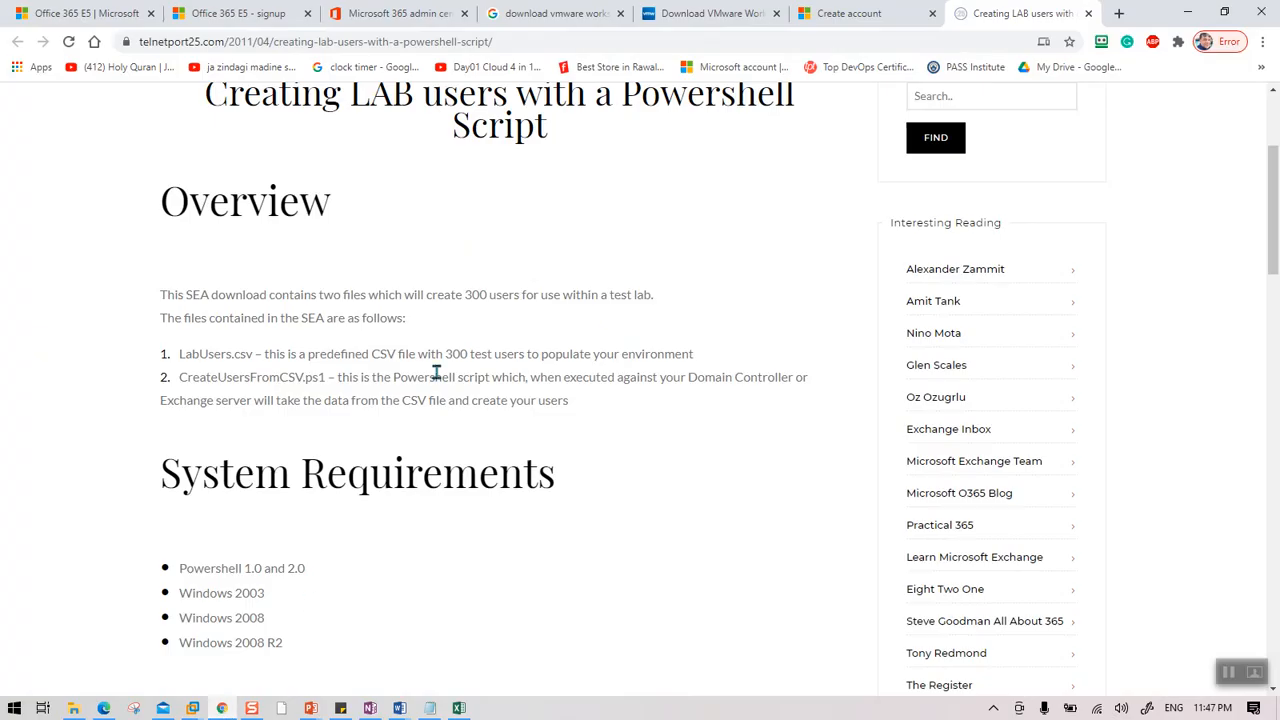
pyautogui.click(843, 24)
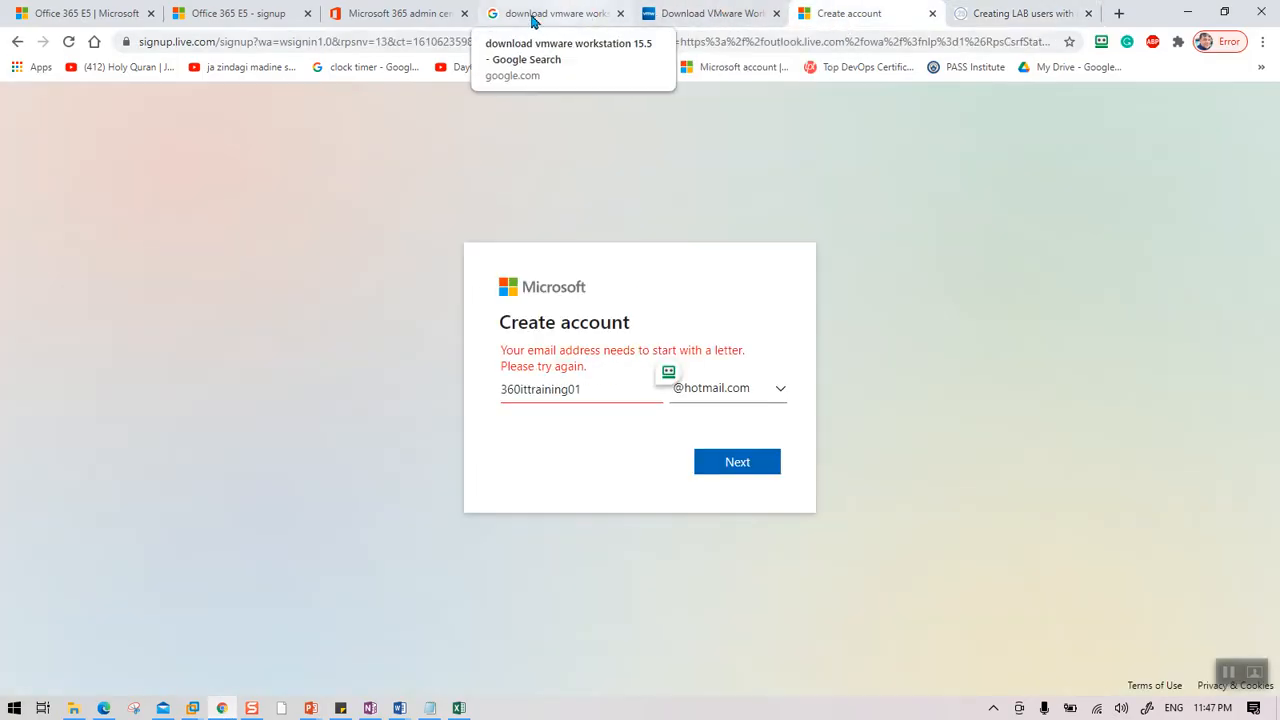
pyautogui.click(265, 22)
# Return to the Office 365 E5 signup page, sign in again, and open Active users.
pyautogui.click(86, 17)
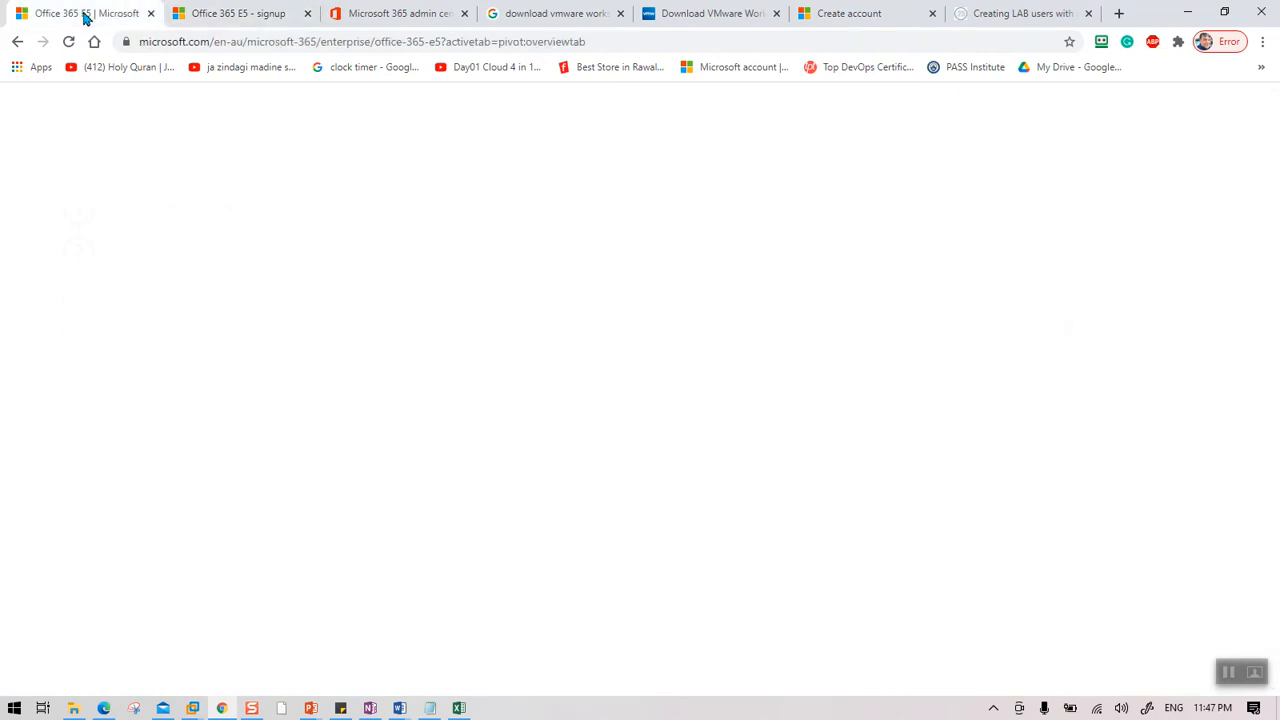
pyautogui.click(241, 16)
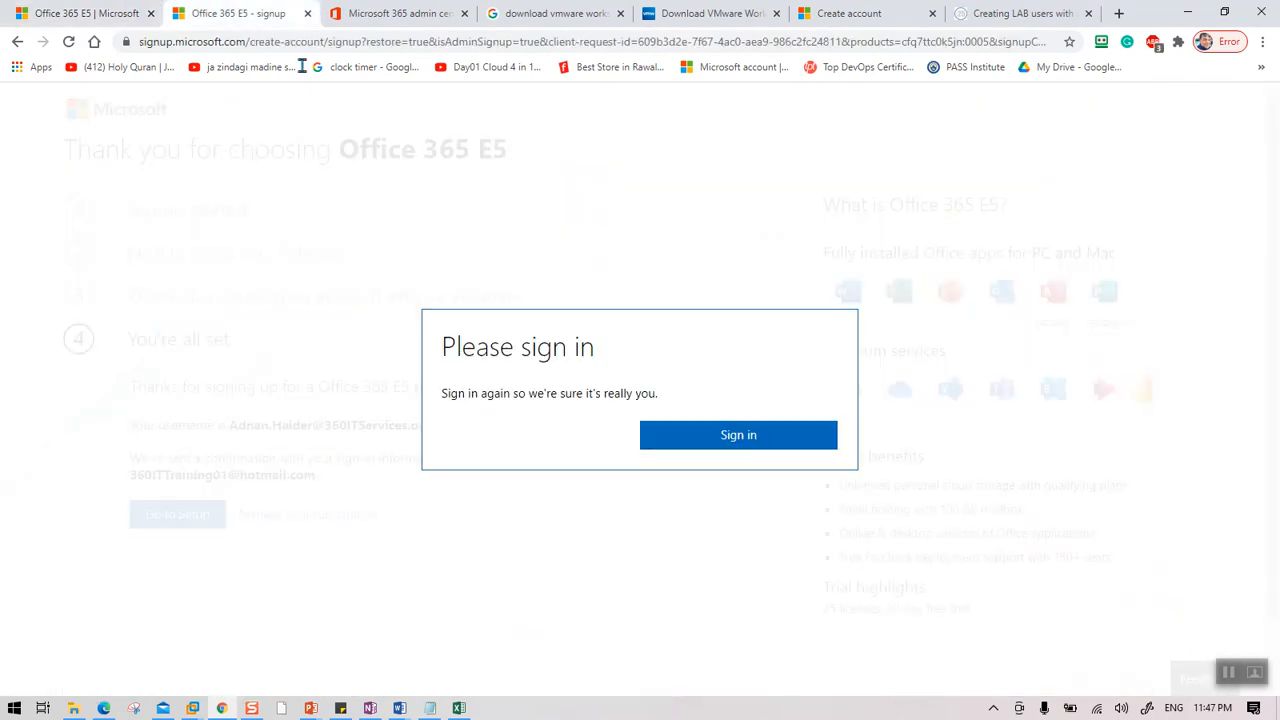
pyautogui.click(752, 438)
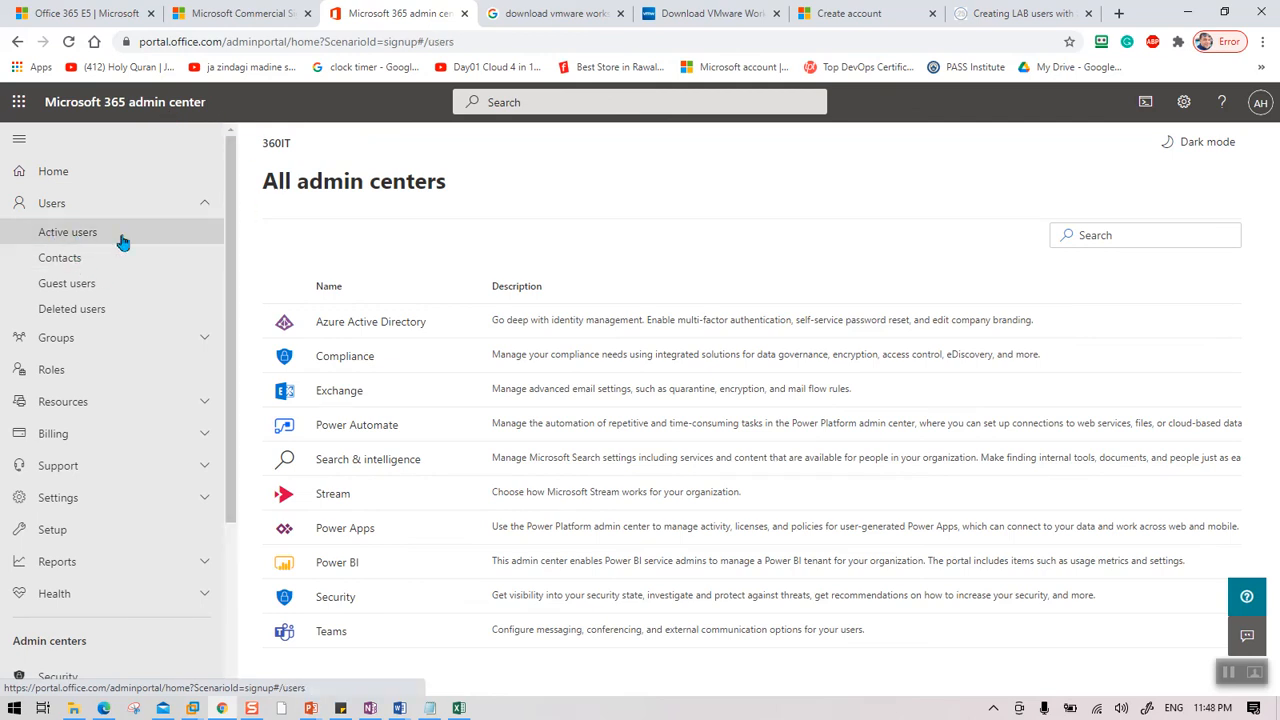
pyautogui.click(121, 242)
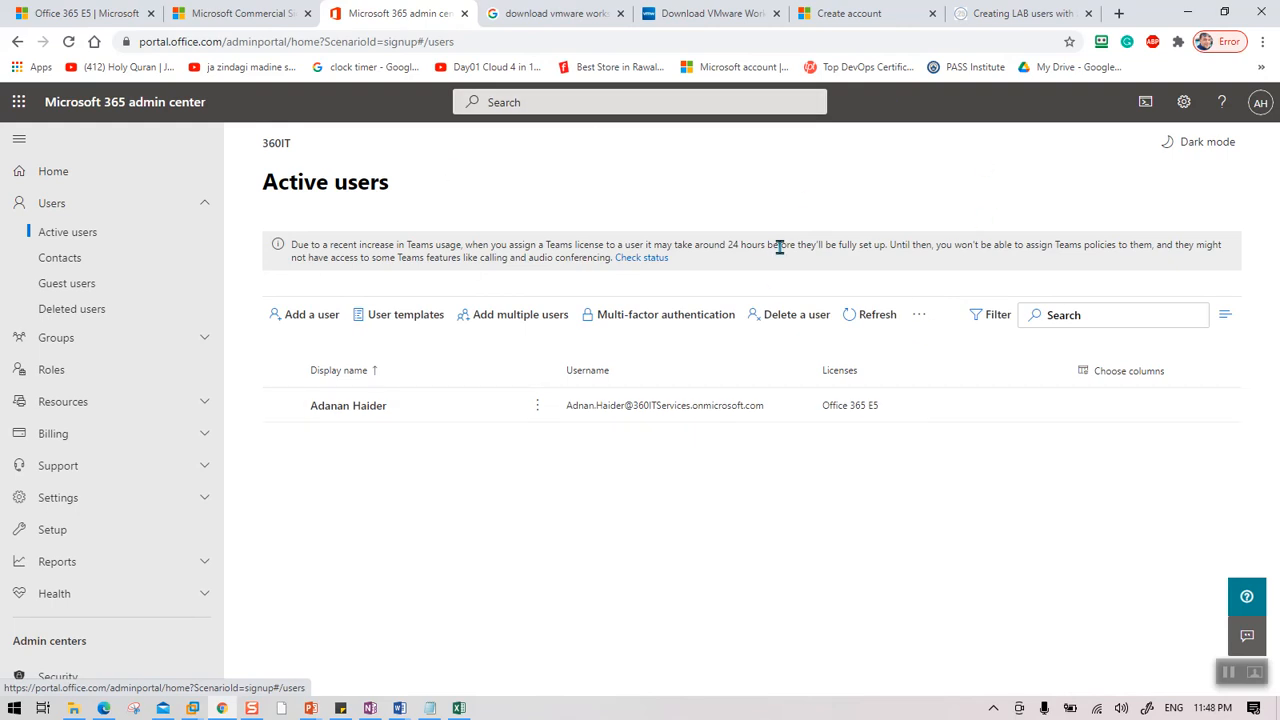
# Switch to the 'Creating LAB users with a Powershell Script' article tab.
pyautogui.click(1020, 13)
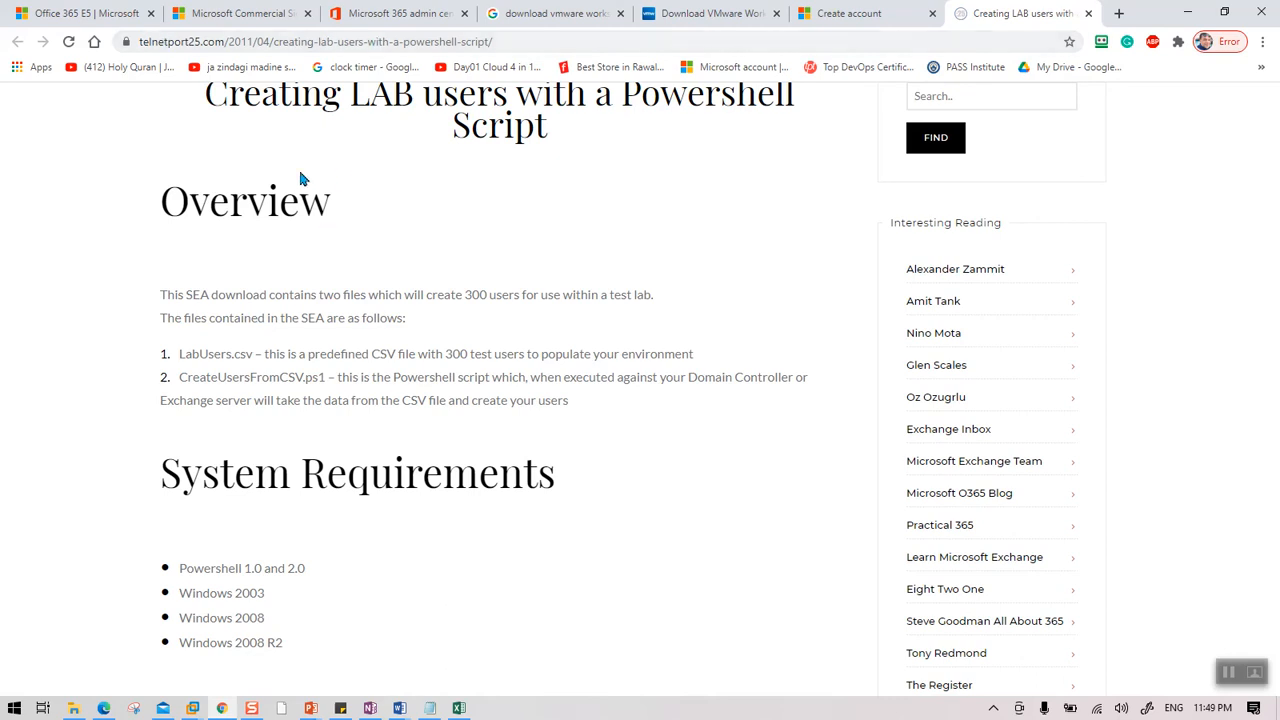
# Start downloading Create-Users.exe from the article, then cancel the Save As dialog.
pyautogui.scroll(-4, 314, 485)
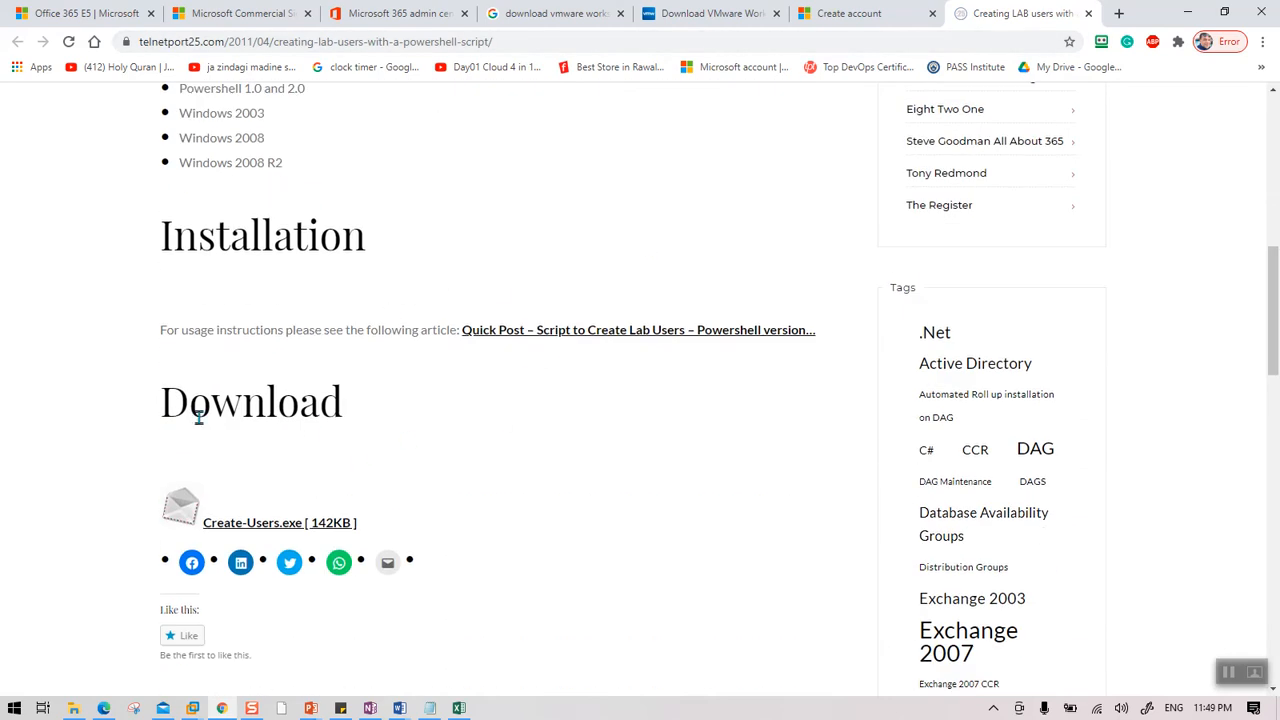
pyautogui.click(270, 533)
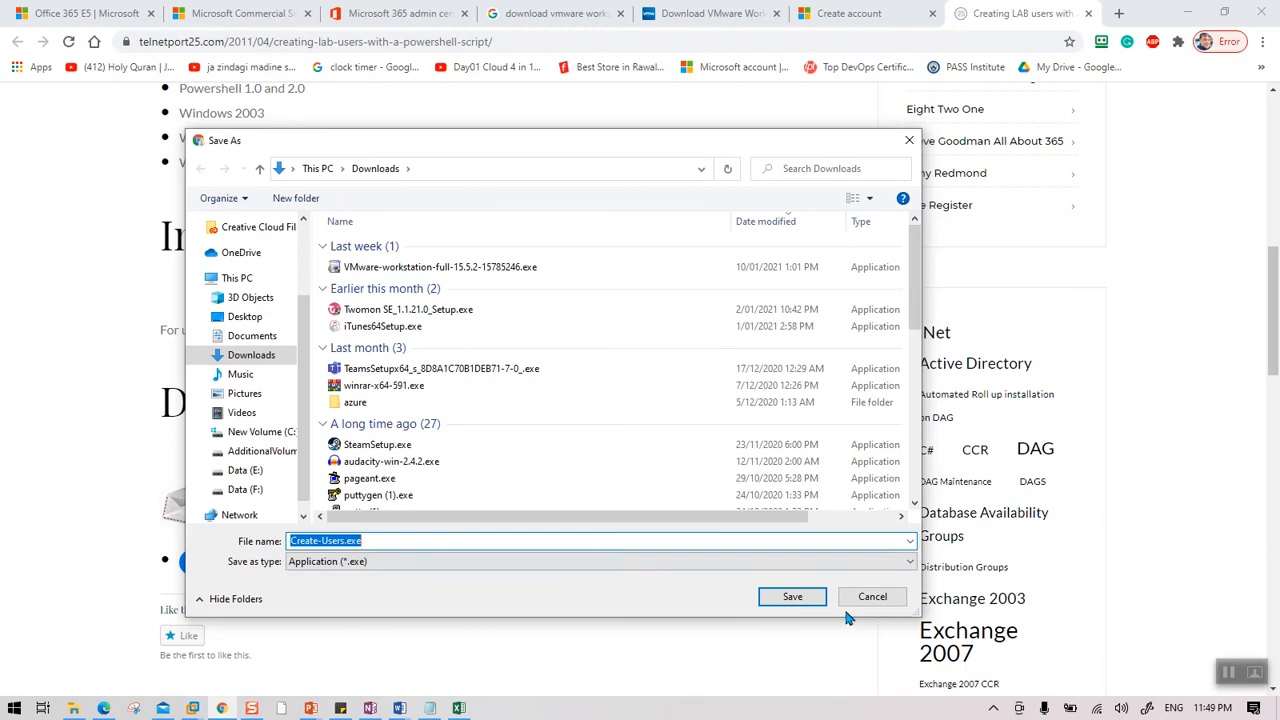
pyautogui.click(872, 597)
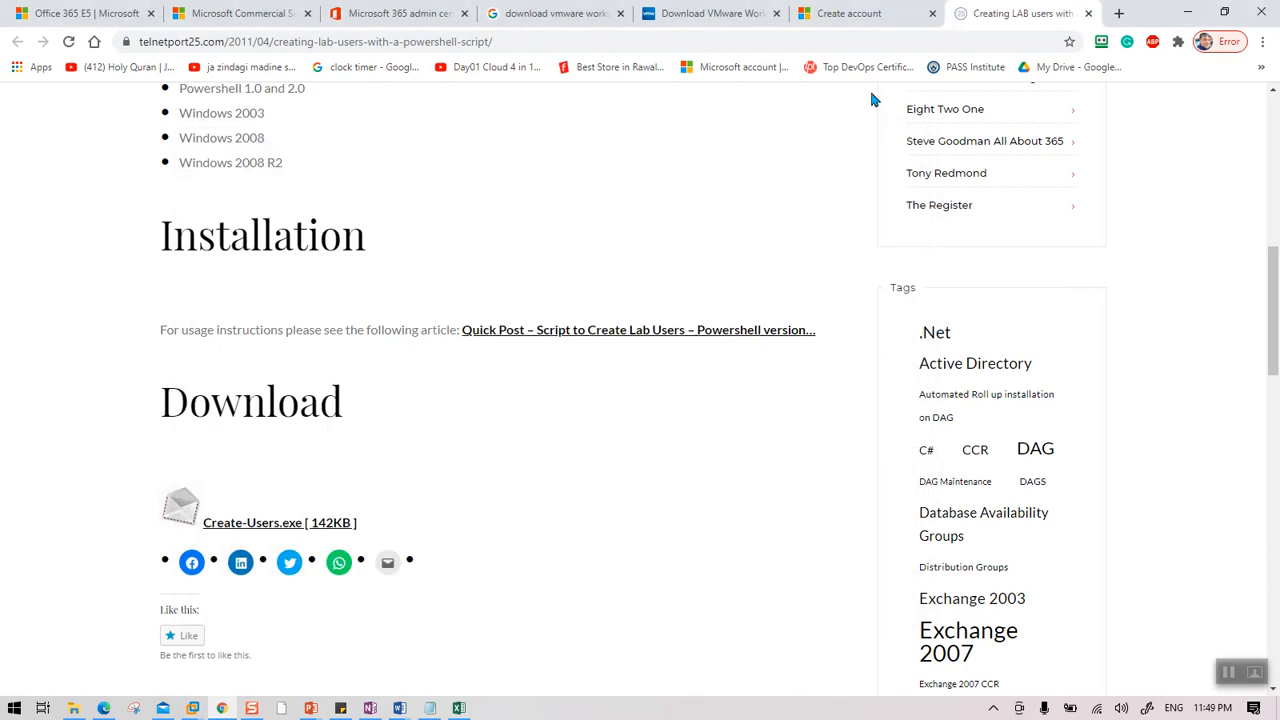
# Return to the admin center tab, then minimize both Chrome and Edge.
pyautogui.click(420, 18)
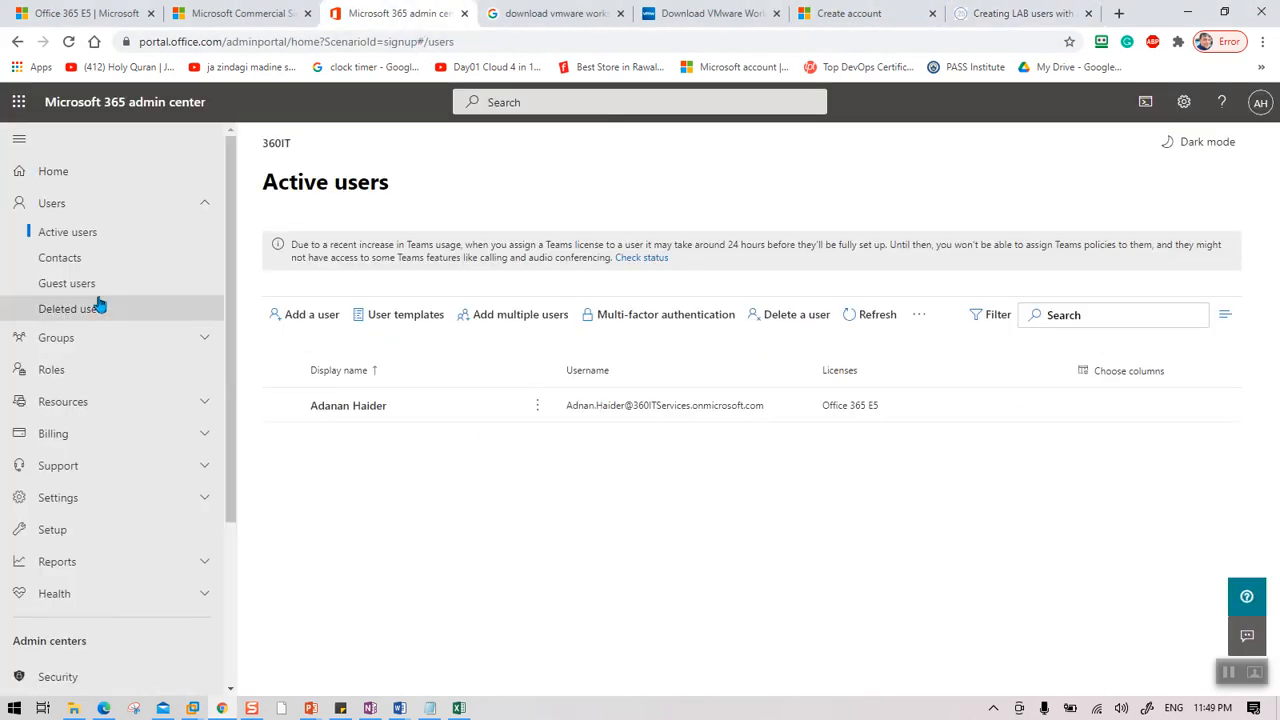
pyautogui.click(1187, 13)
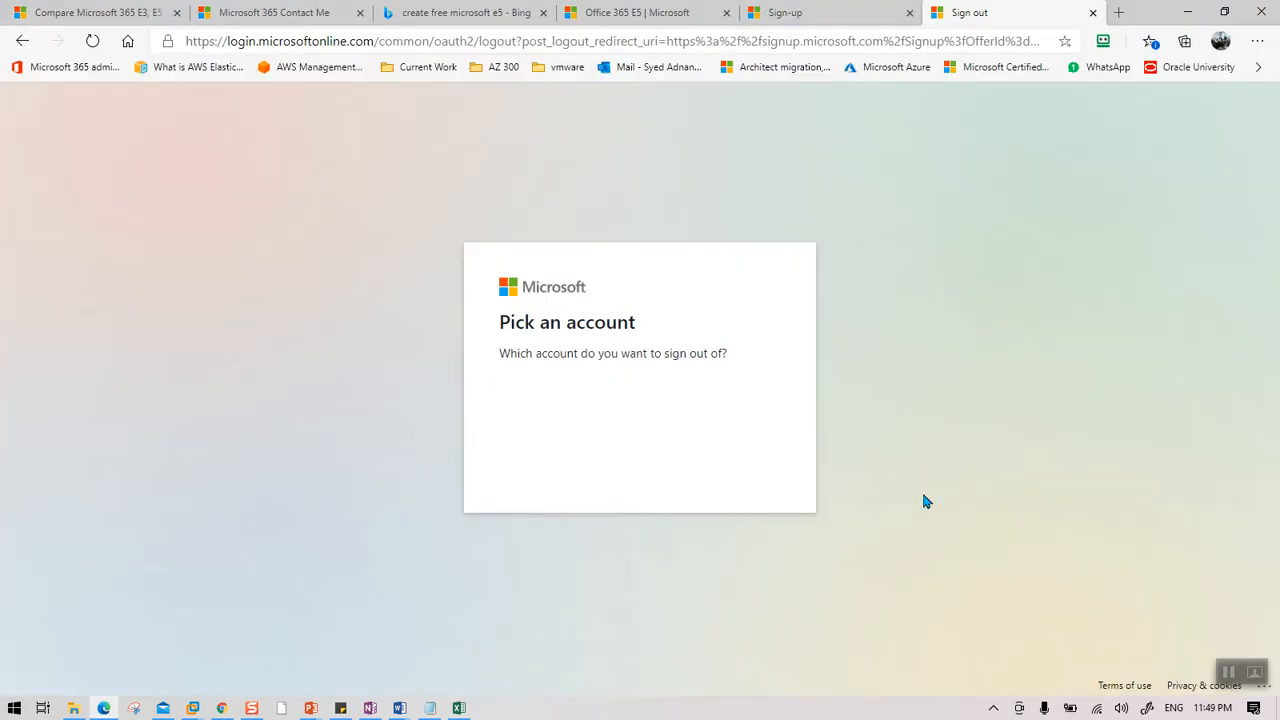
pyautogui.click(1187, 12)
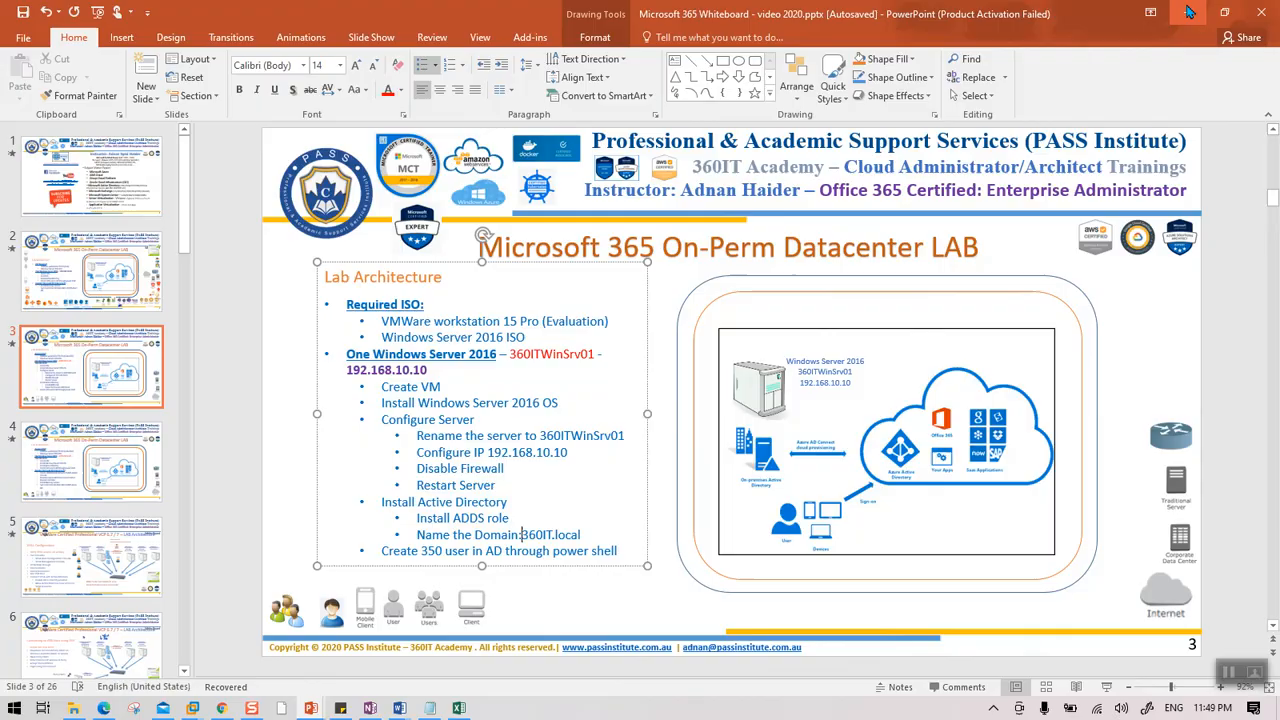
# Back in the VM's ADUC, refresh 360IT.local with F5 and reopen ExchangeUsers.
pyautogui.click(1189, 12)
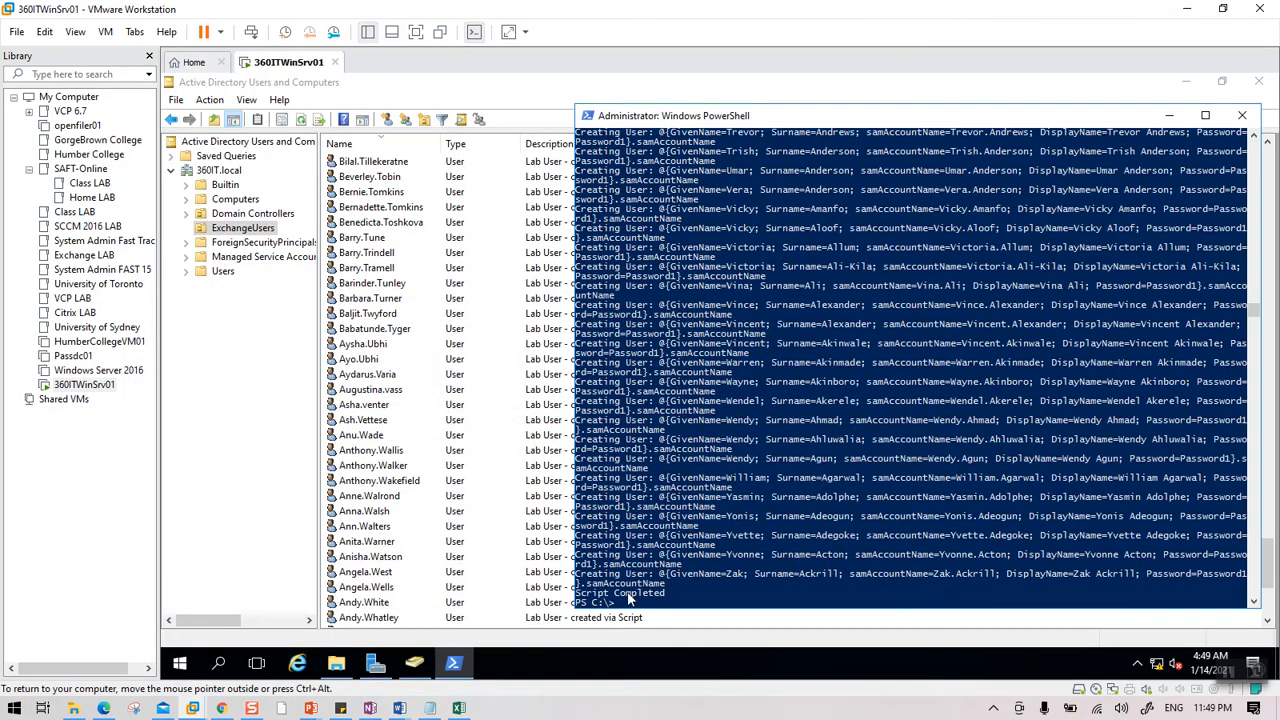
pyautogui.click(634, 605)
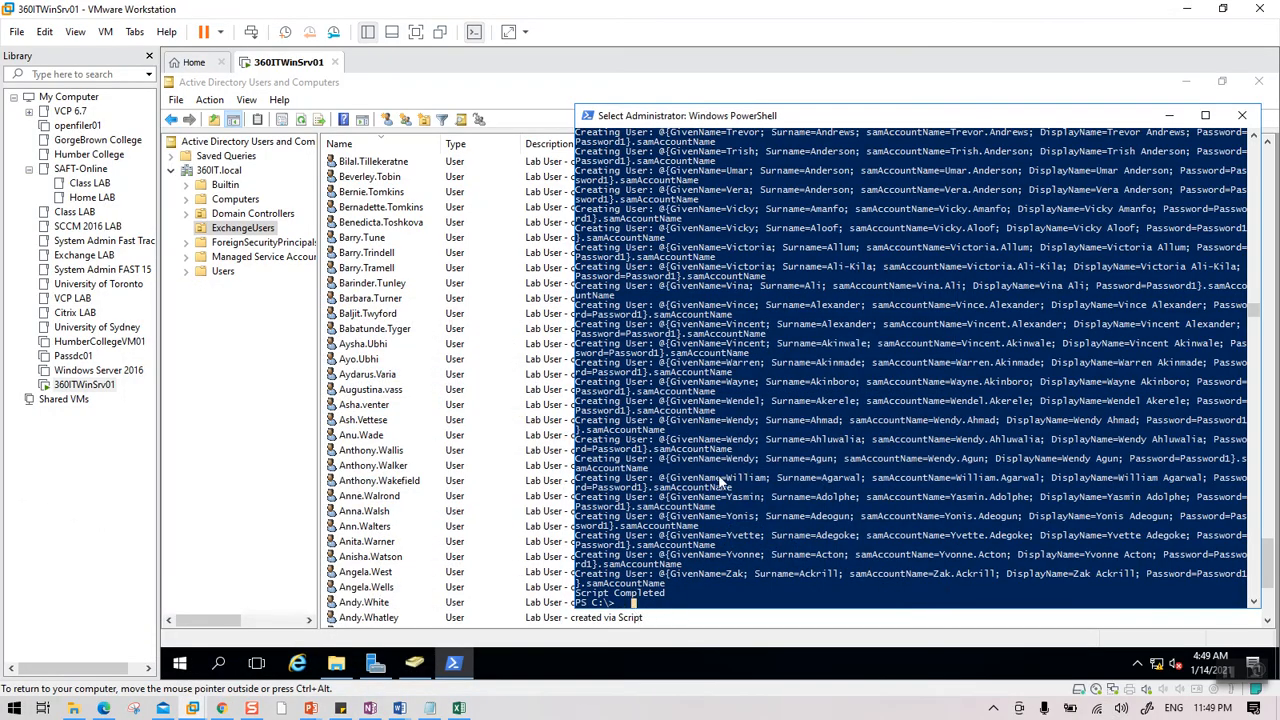
pyautogui.click(249, 521)
pyautogui.click(625, 332)
pyautogui.scroll(-5, 620, 333)
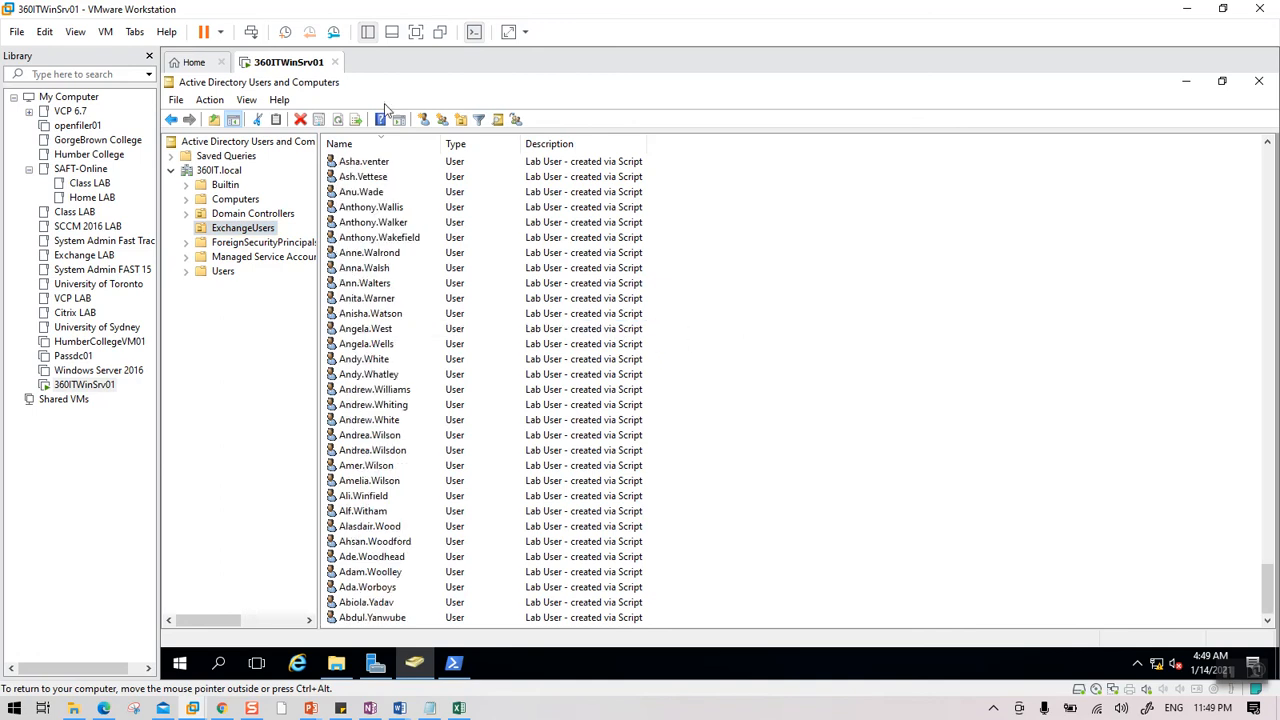
pyautogui.click(226, 172)
pyautogui.press('F5')
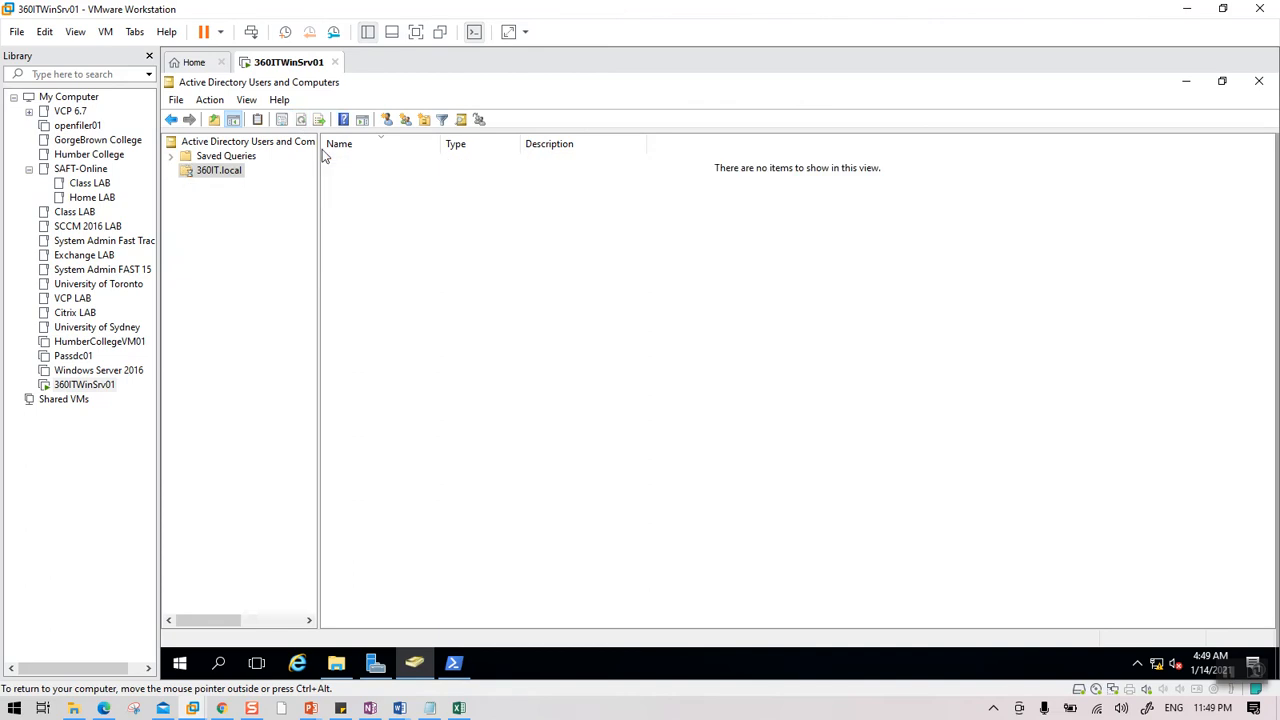
pyautogui.click(240, 228)
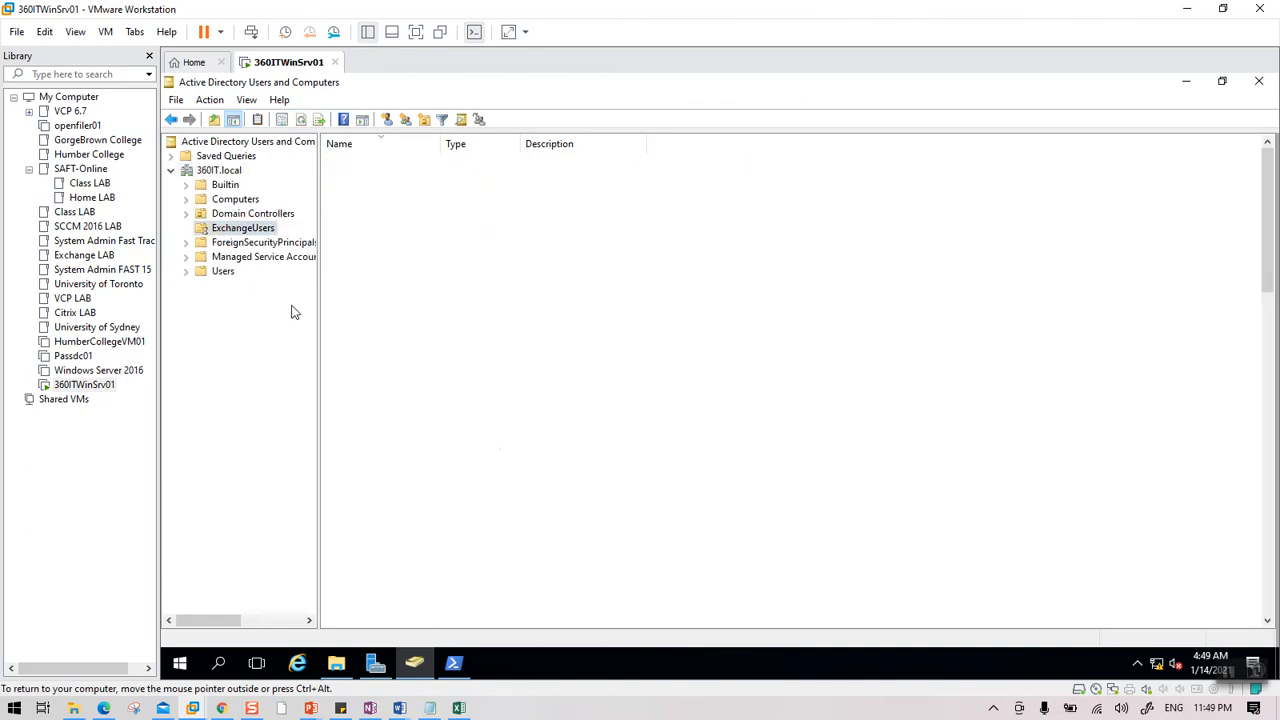